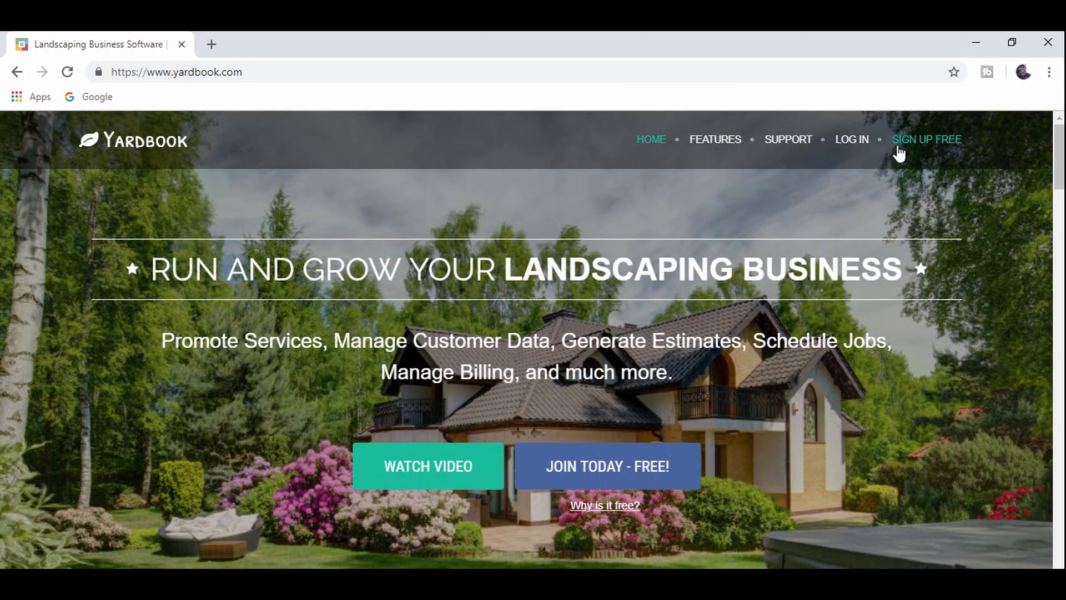
- Open the login page and clear the prefilled e-mail and password fields
left_click(858, 141)
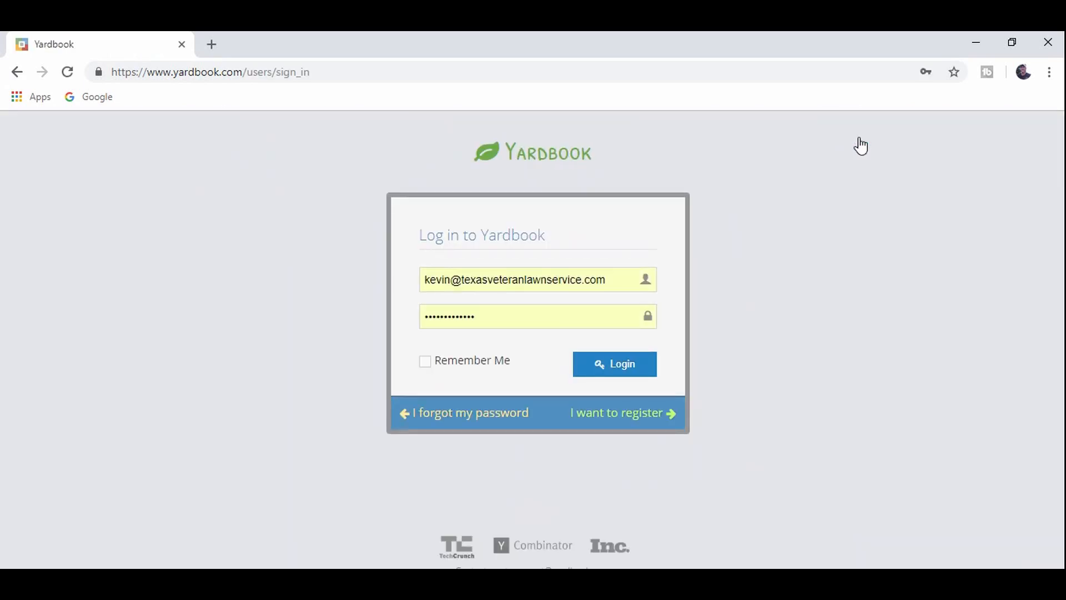
left_click(623, 276)
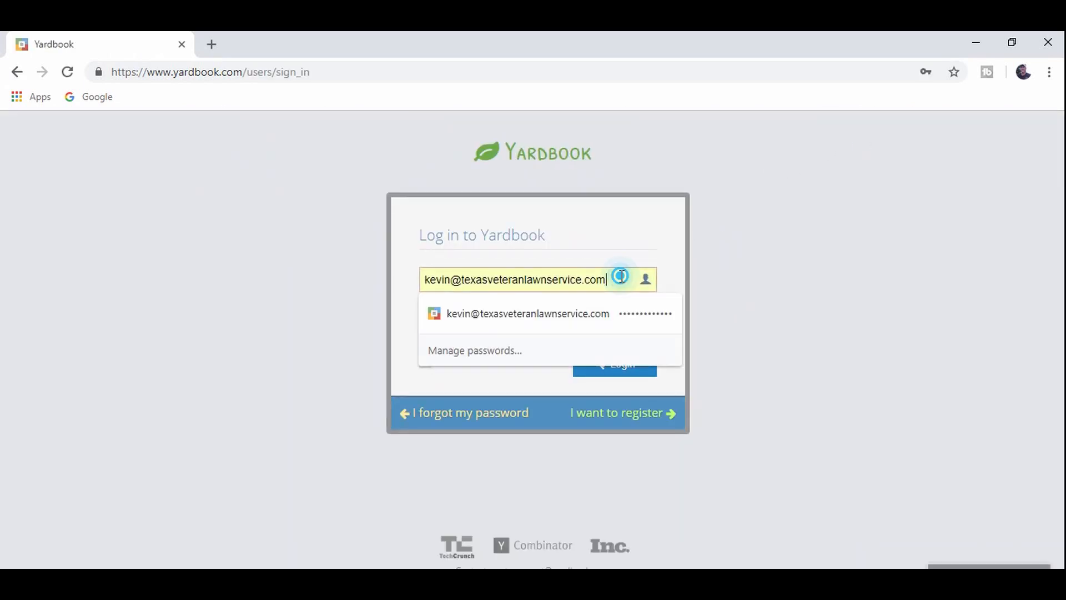
key("BackSpace")
key("BackSpace")
key("BackSpace")
key("BackSpace")
key("BackSpace")
key("BackSpace")
key("BackSpace")
key("BackSpace")
key("BackSpace")
key("BackSpace")
key("BackSpace")
key("BackSpace")
key("BackSpace")
key("BackSpace")
key("BackSpace")
key("BackSpace")
key("BackSpace")
key("BackSpace")
key("BackSpace")
key("BackSpace")
key("BackSpace")
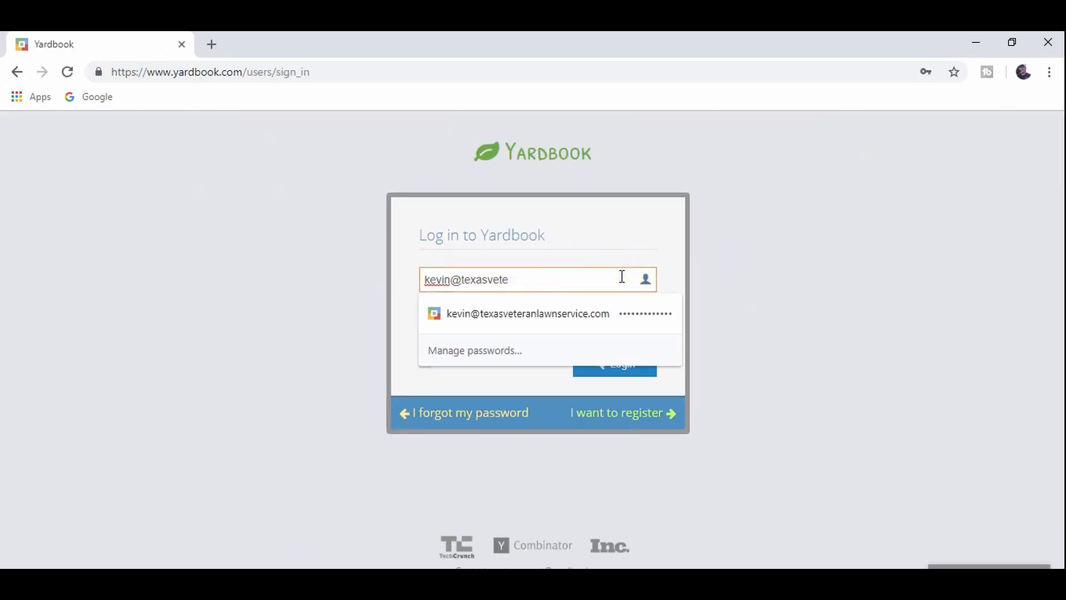
left_click(619, 250)
left_click(583, 311)
key("BackSpace")
key("BackSpace")
key("BackSpace")
key("BackSpace")
key("BackSpace")
key("BackSpace")
key("BackSpace")
key("BackSpace")
key("BackSpace")
key("BackSpace")
key("BackSpace")
key("BackSpace")
key("BackSpace")
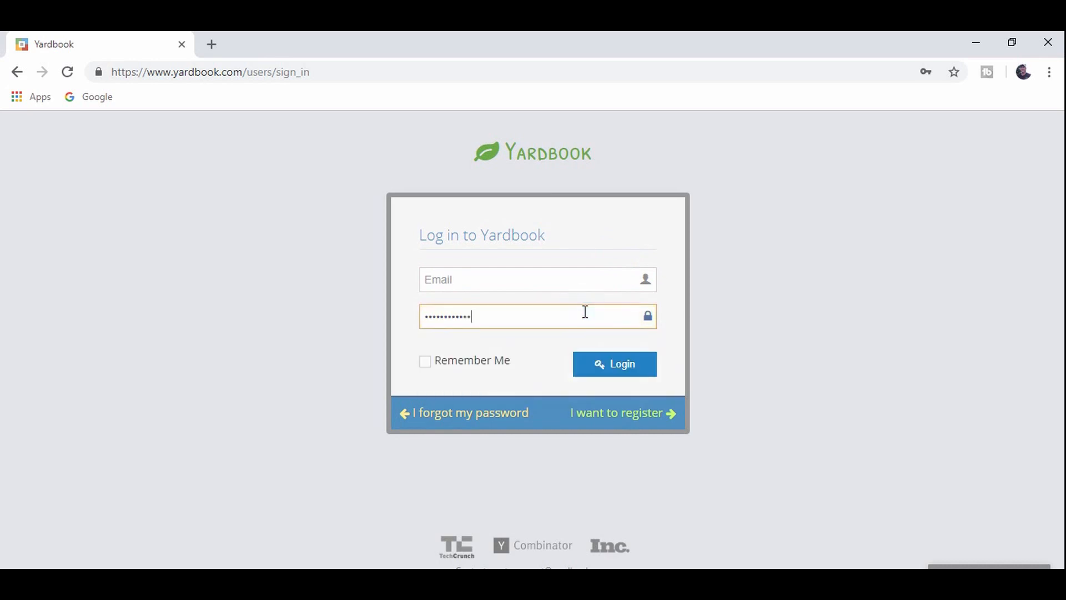
left_click(588, 272)
- Enter the account e-mail from the autofill suggestion and type the account password
type("k78")
key("Down")
key("Tab")
type("•••••••")
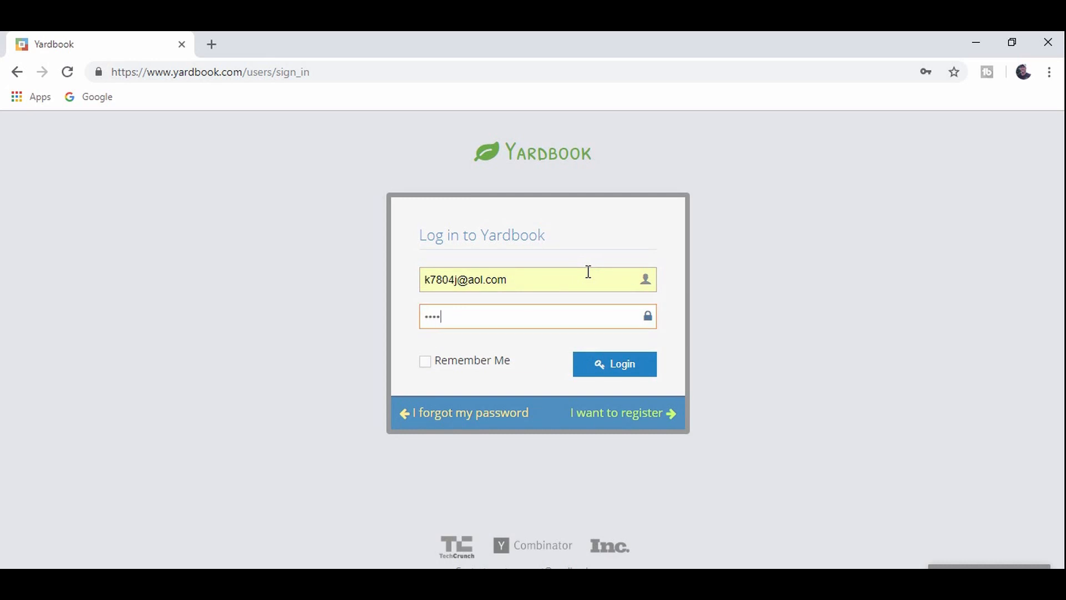
type("••••••")
- Submit the entered credentials and wait for the New User Registration (2/2) page
left_click(634, 379)
left_click(633, 368)
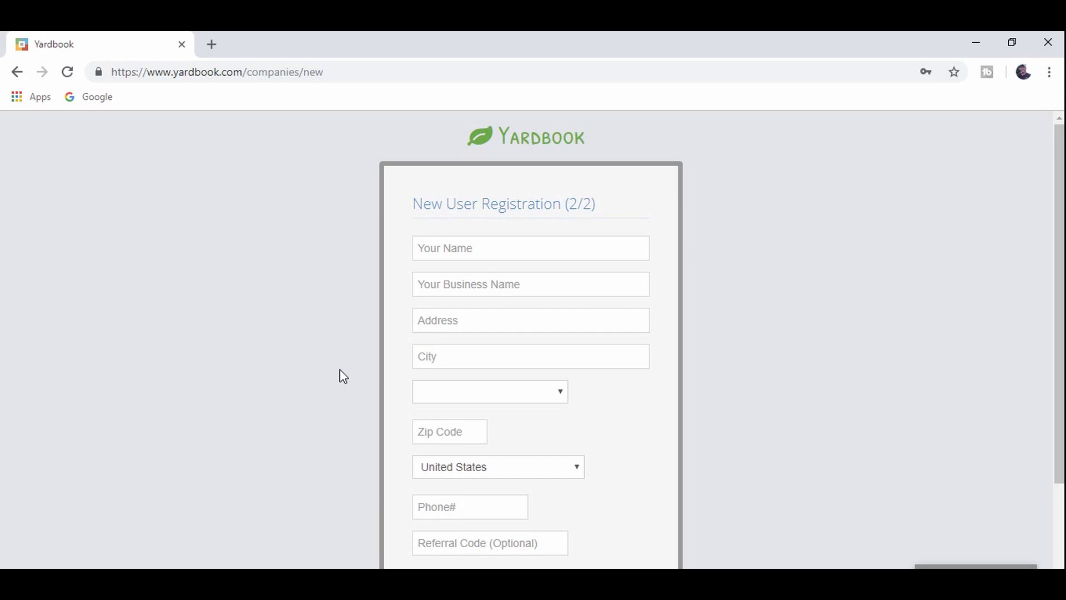
- Enter the owner's name and the business name 'my lawn business'
mouse_move(1059, 252)
left_mouse_down()
mouse_move(1053, 363)
mouse_move(1058, 250)
left_mouse_up()
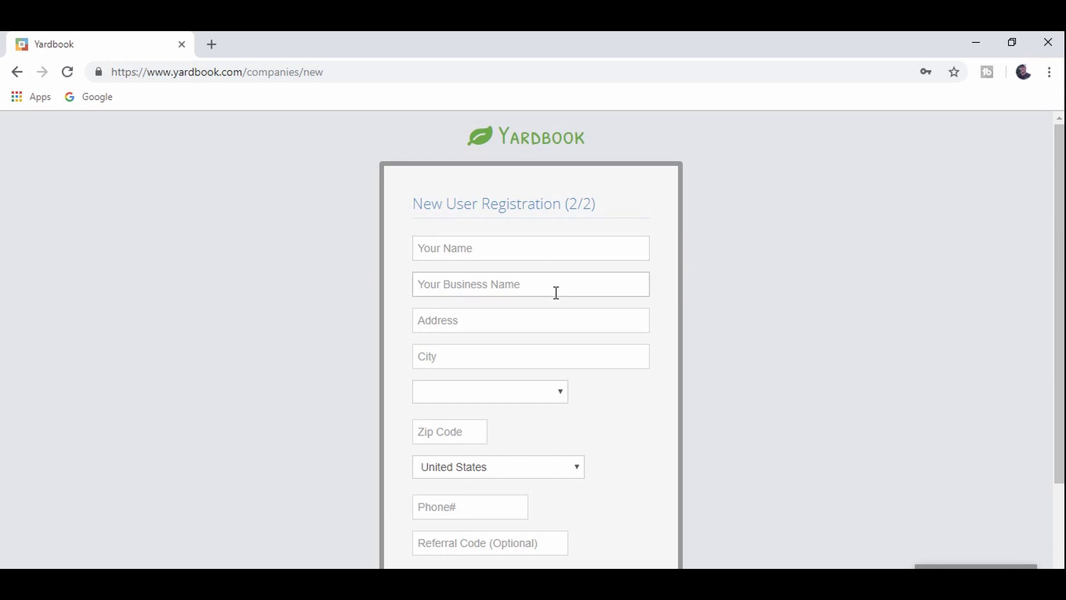
scroll(337, 412, "down", 3)
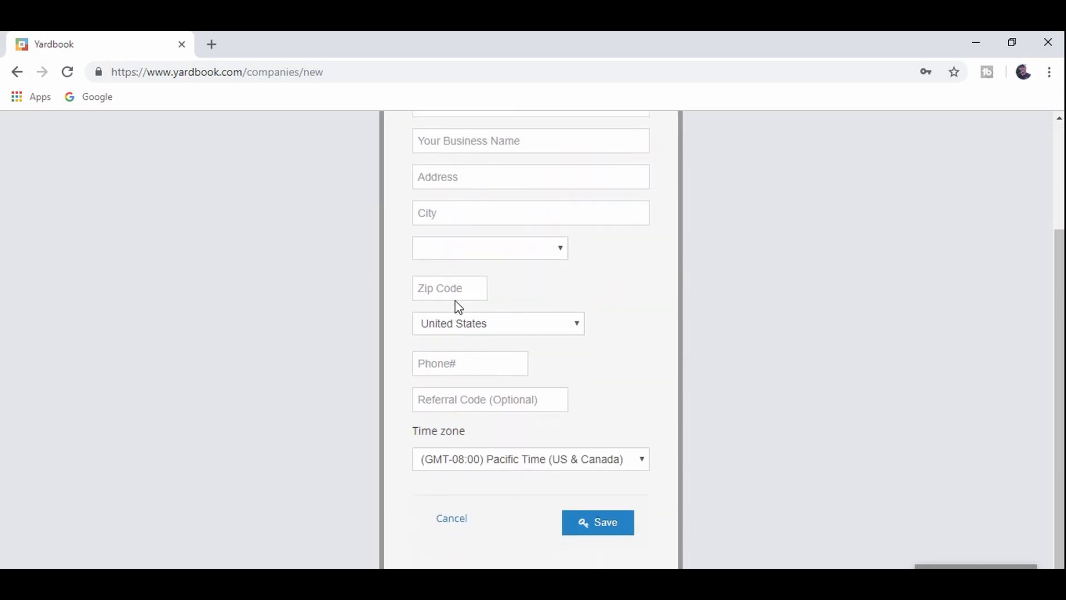
scroll(344, 444, "up", 3)
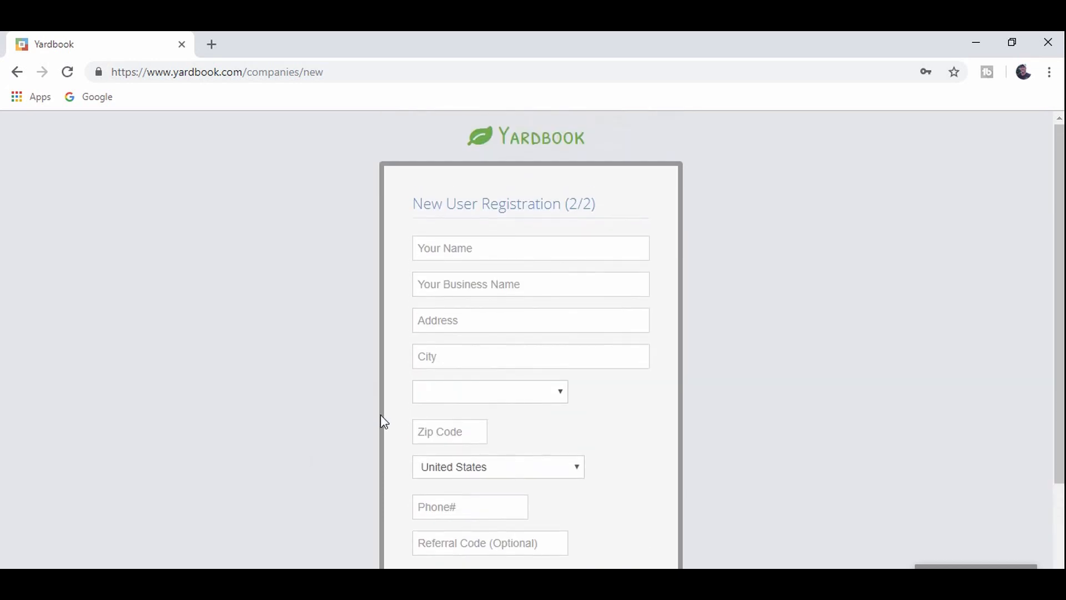
left_click(550, 250)
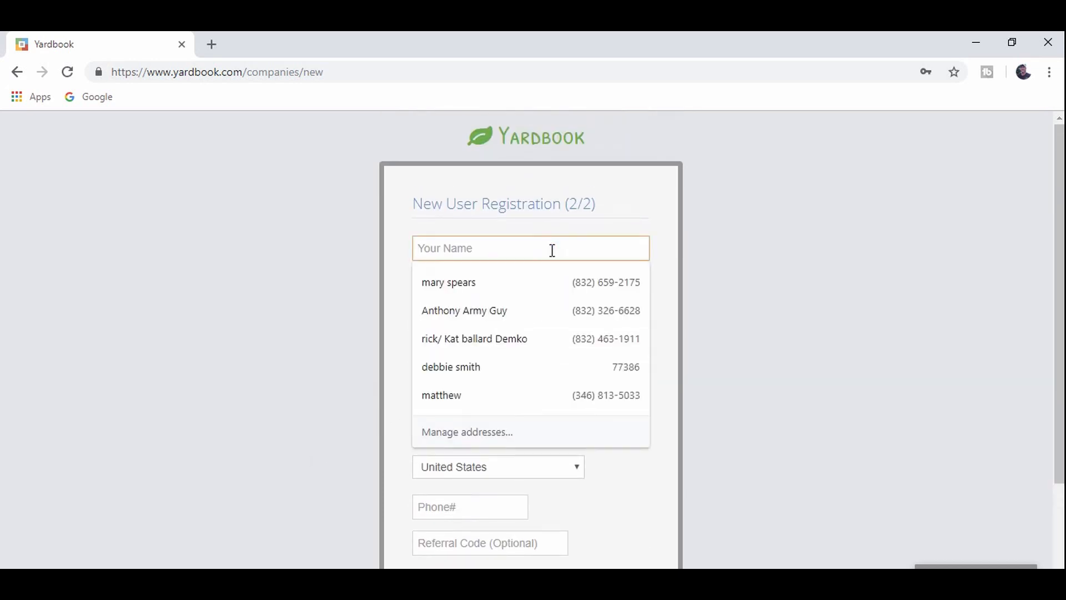
type("kevin")
key("Tab")
type("my lawn by")
key("BackSpace")
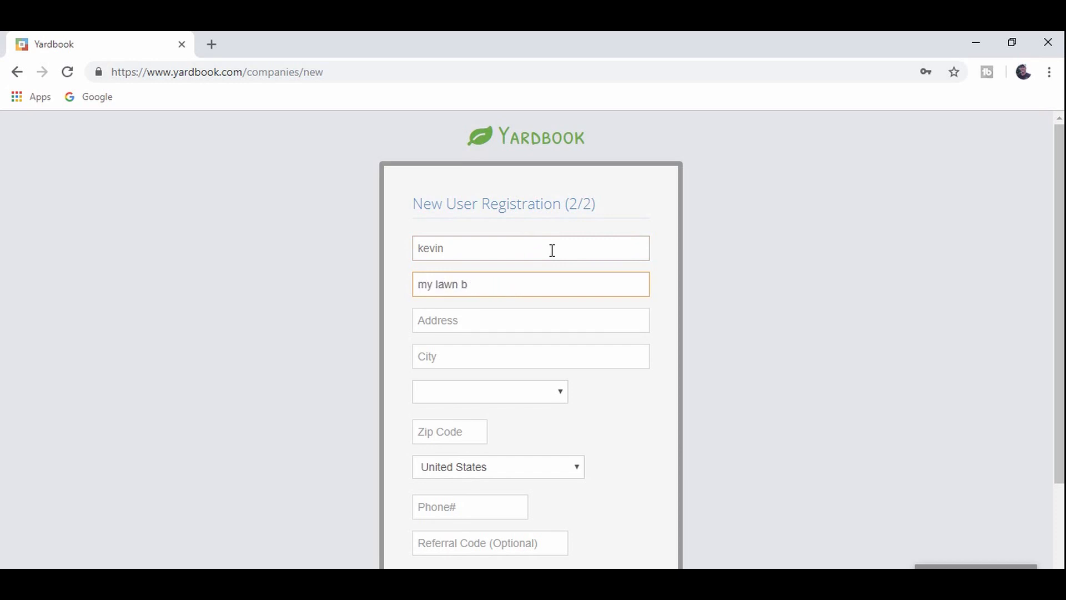
type("uddy")
key("BackSpace")
key("BackSpace")
key("BackSpace")
key("BackSpace")
key("BackSpace")
type("business")
- Fill the address from the first '123' suggestion, enter the business phone number, and save
left_click(537, 319)
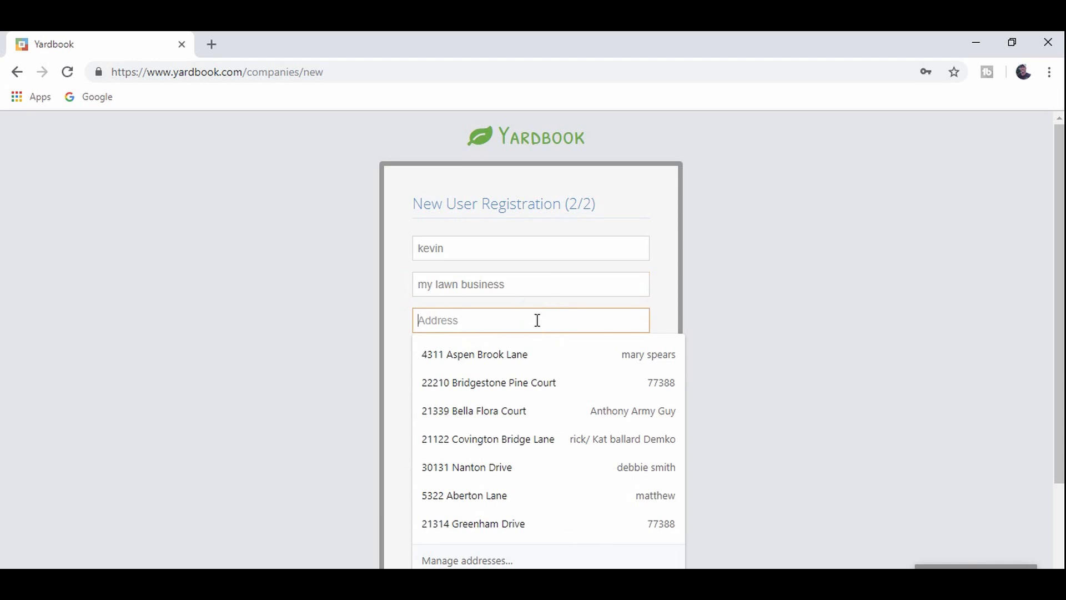
type("123")
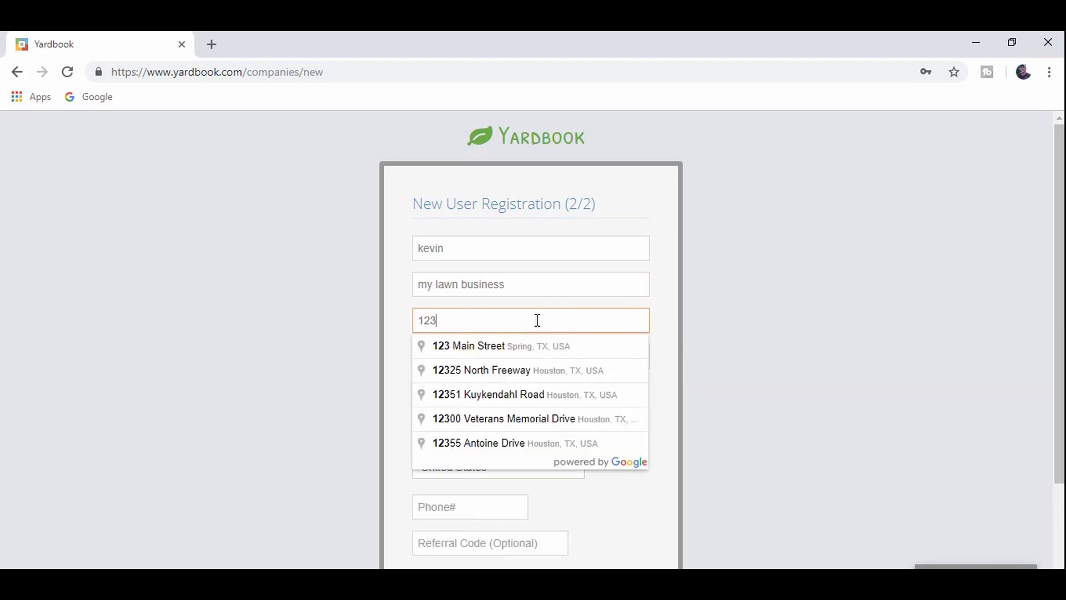
key("Down")
key("Return")
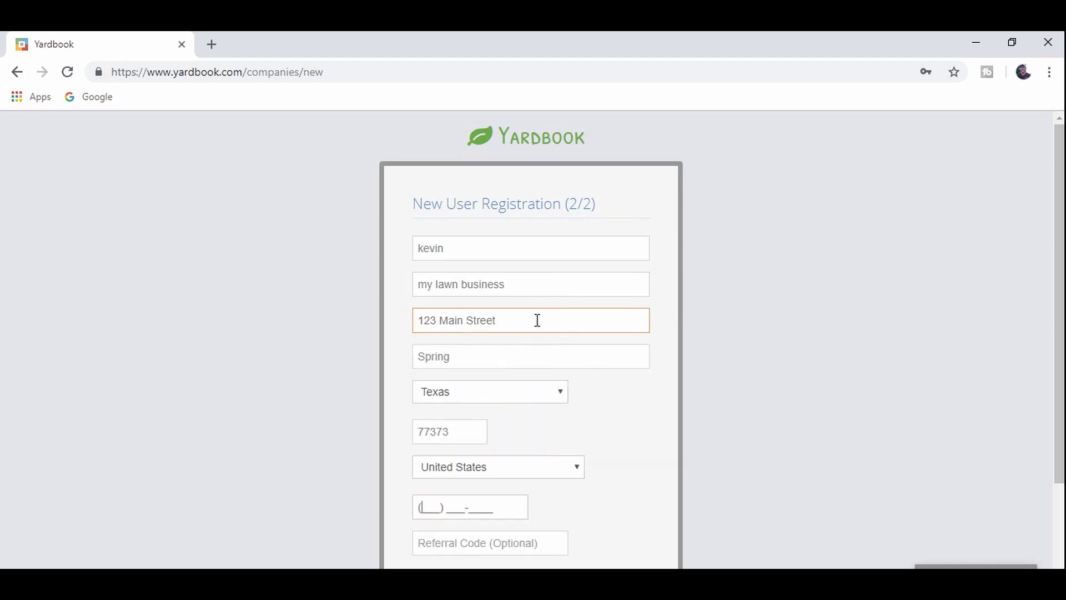
scroll(548, 371, "down", 3)
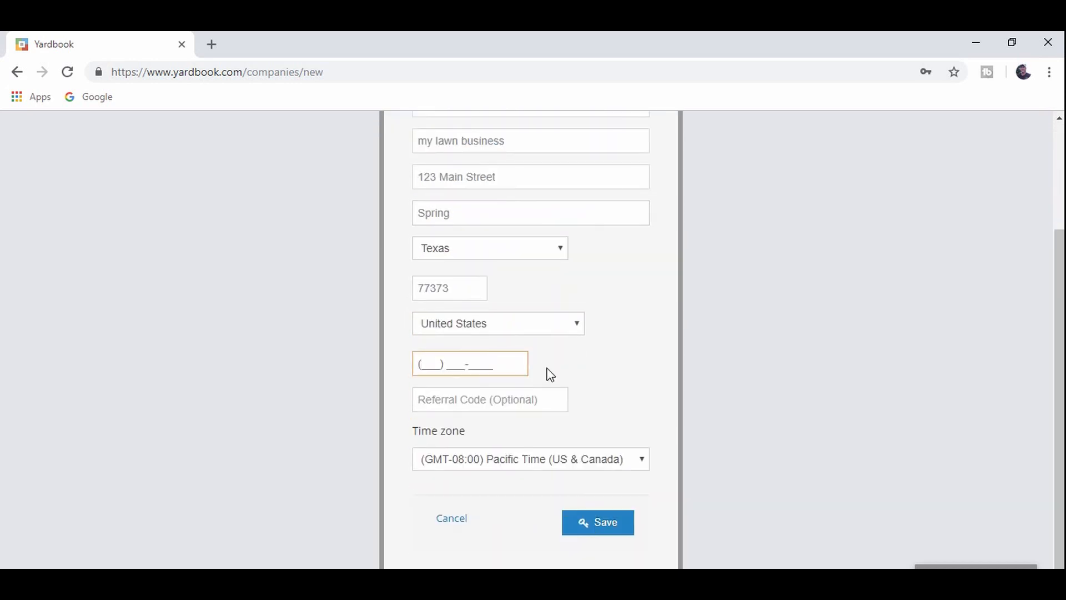
type("123) 456-7895")
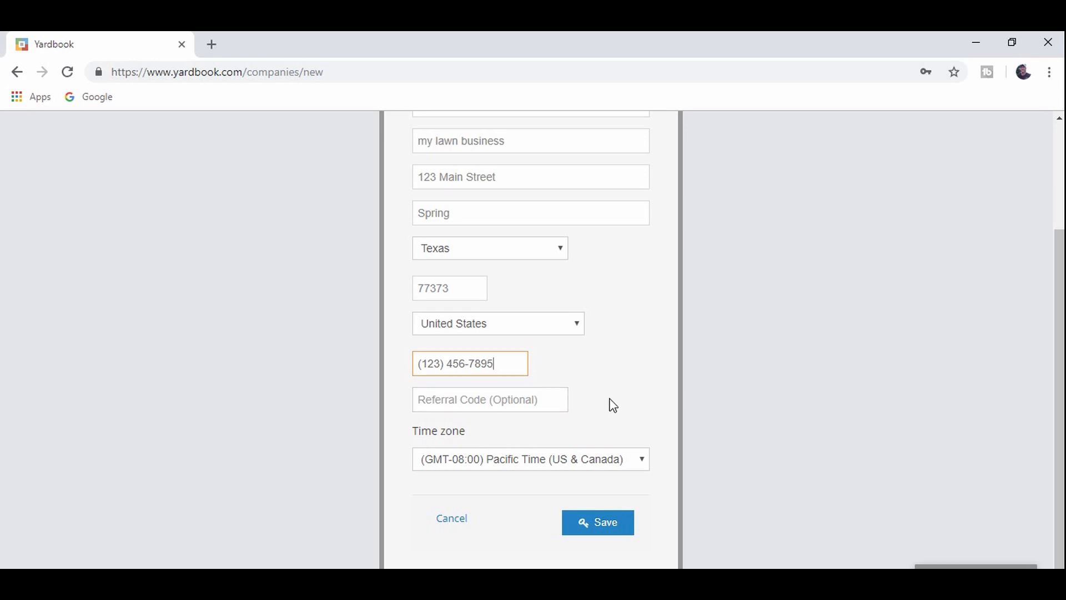
left_click(612, 528)
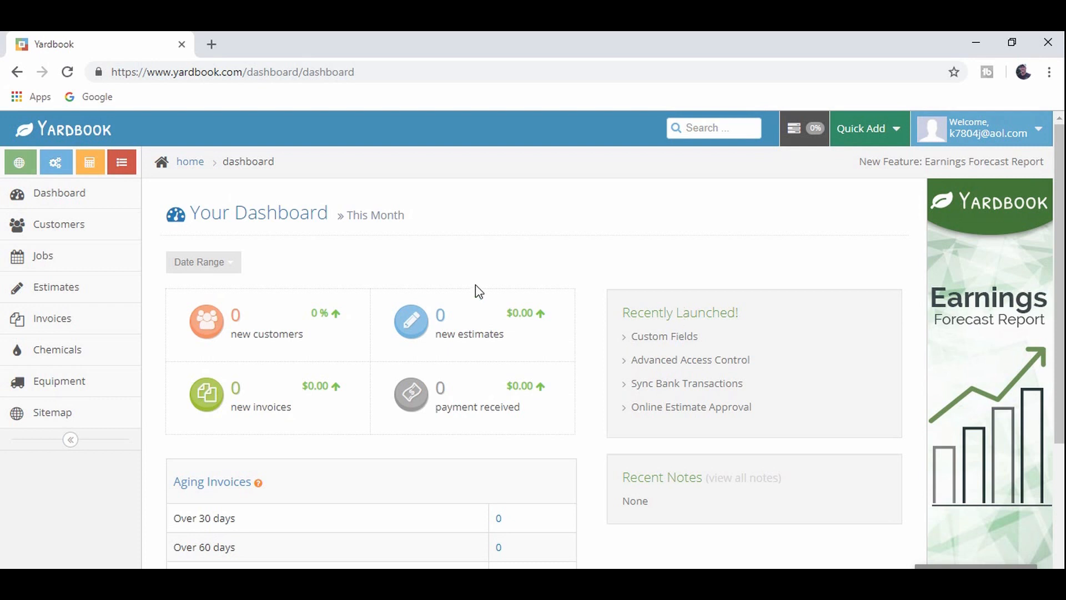
- Open the Welcome account dropdown at the top right of the dashboard
left_click(1023, 142)
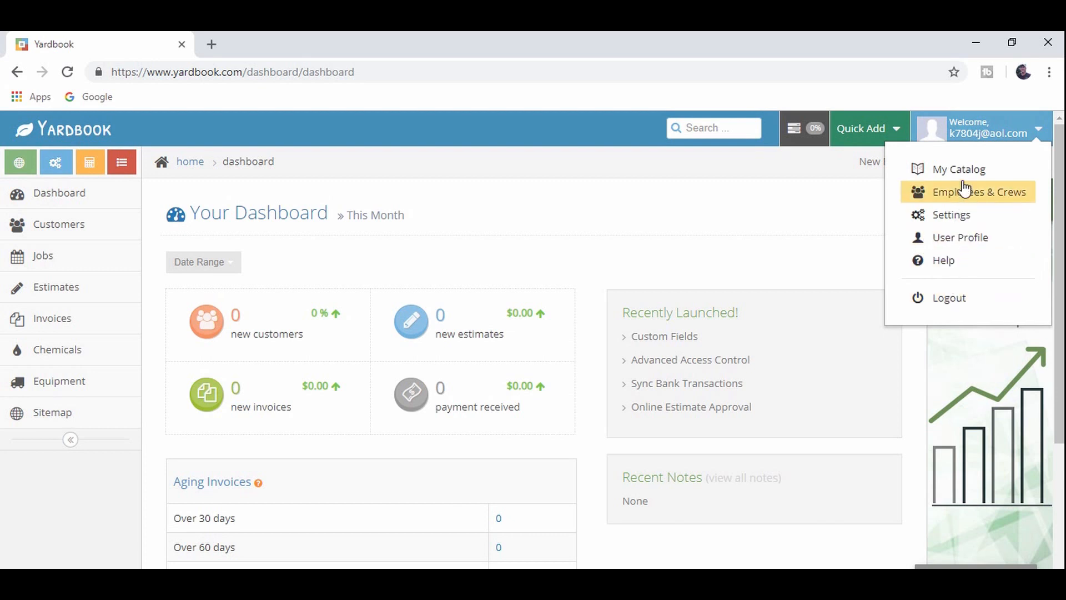
left_click(970, 240)
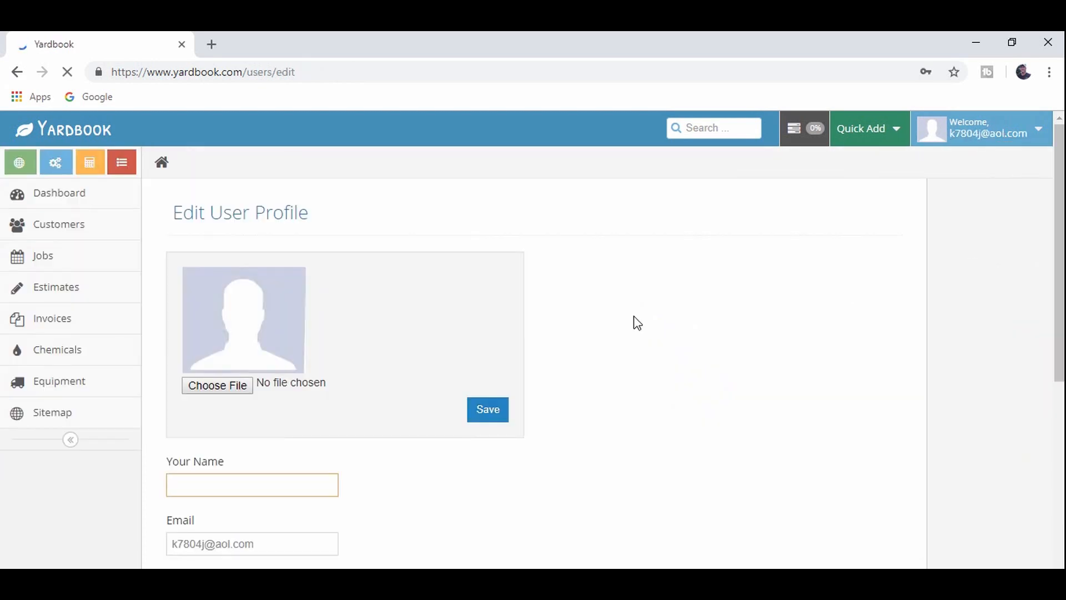
scroll(497, 312, "down", 4)
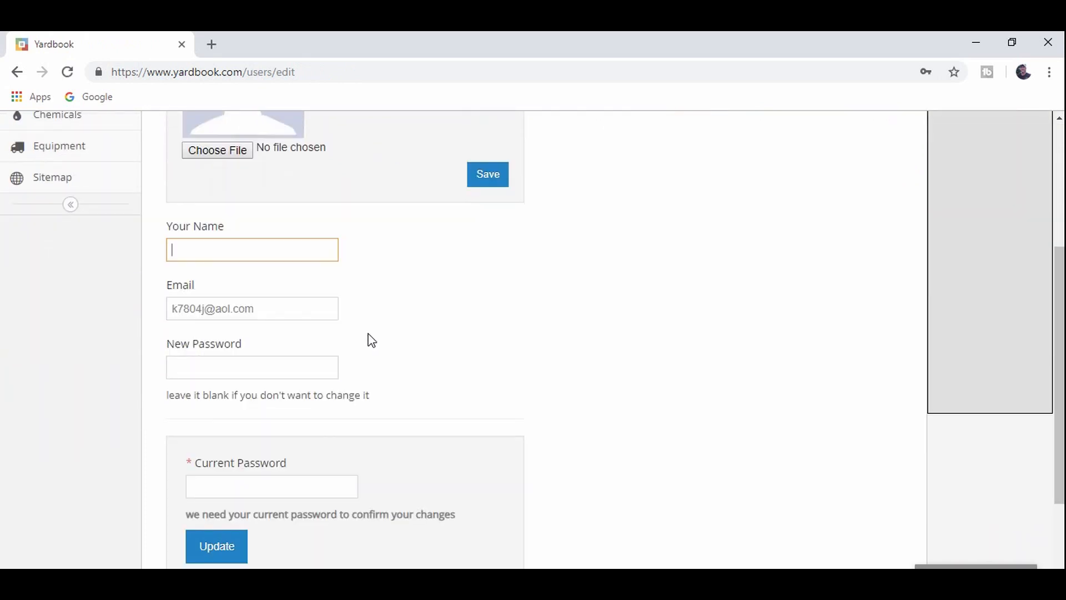
scroll(361, 368, "down", 1)
scroll(422, 367, "down", 1)
scroll(450, 373, "up", 5)
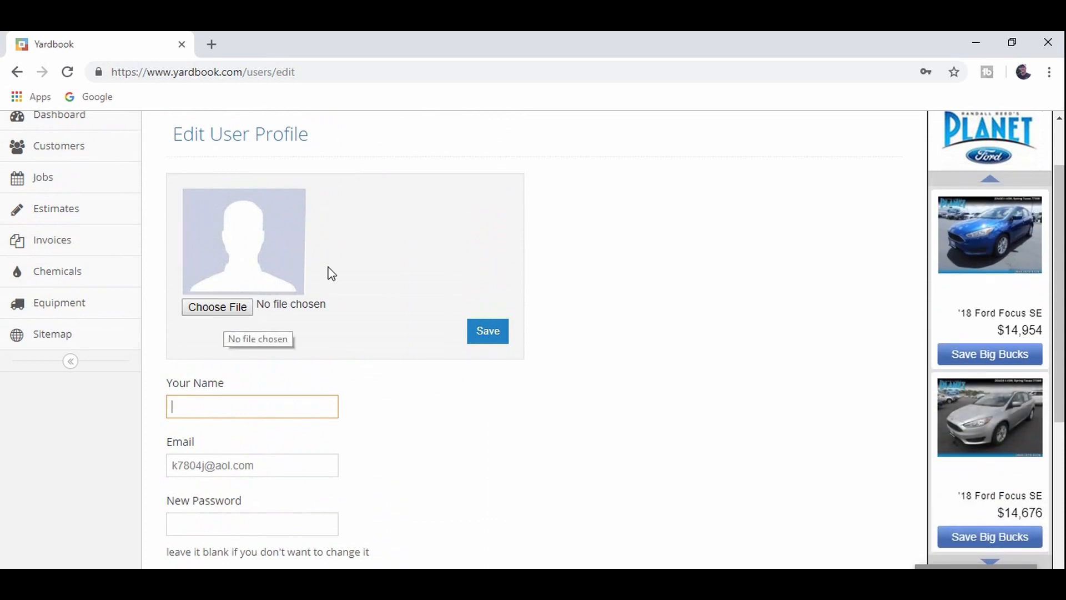
scroll(34, 340, "up", 2)
left_click(20, 72)
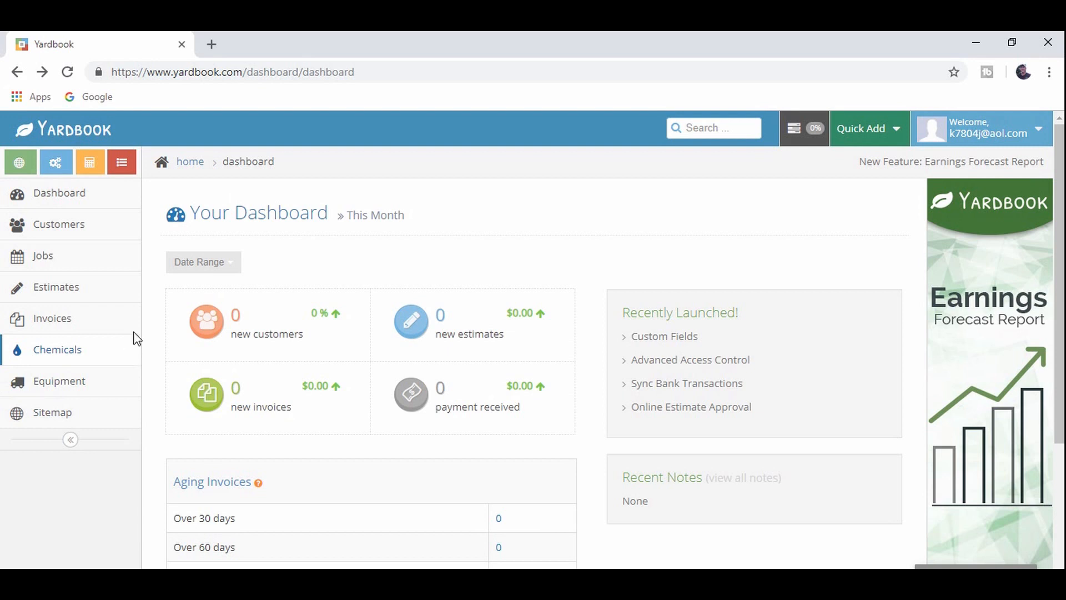
- From the Customers list, open the empty Add a new customer form
left_click(115, 232)
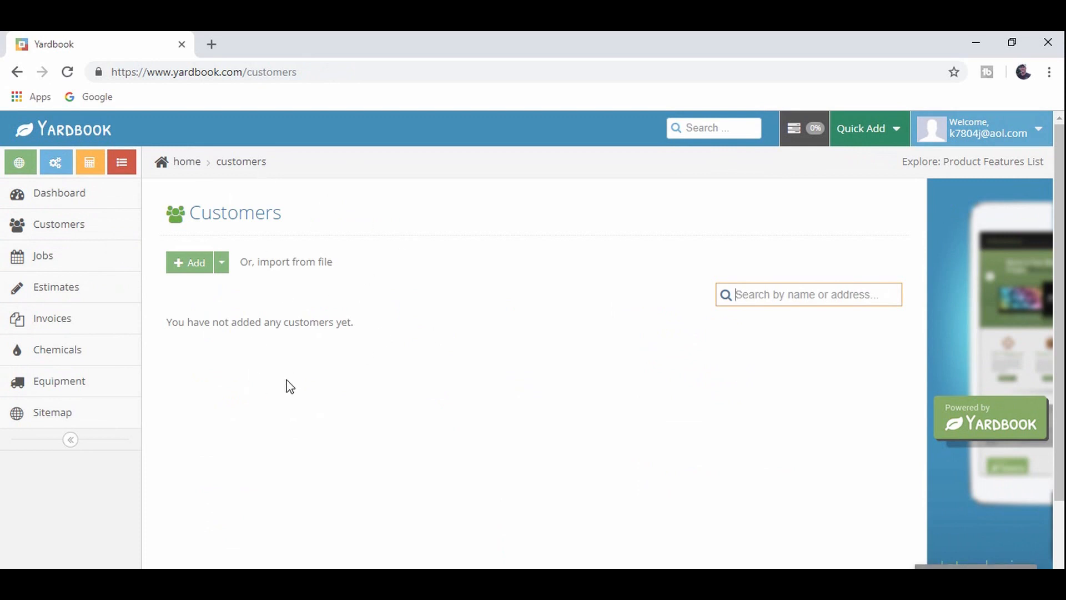
left_click(202, 274)
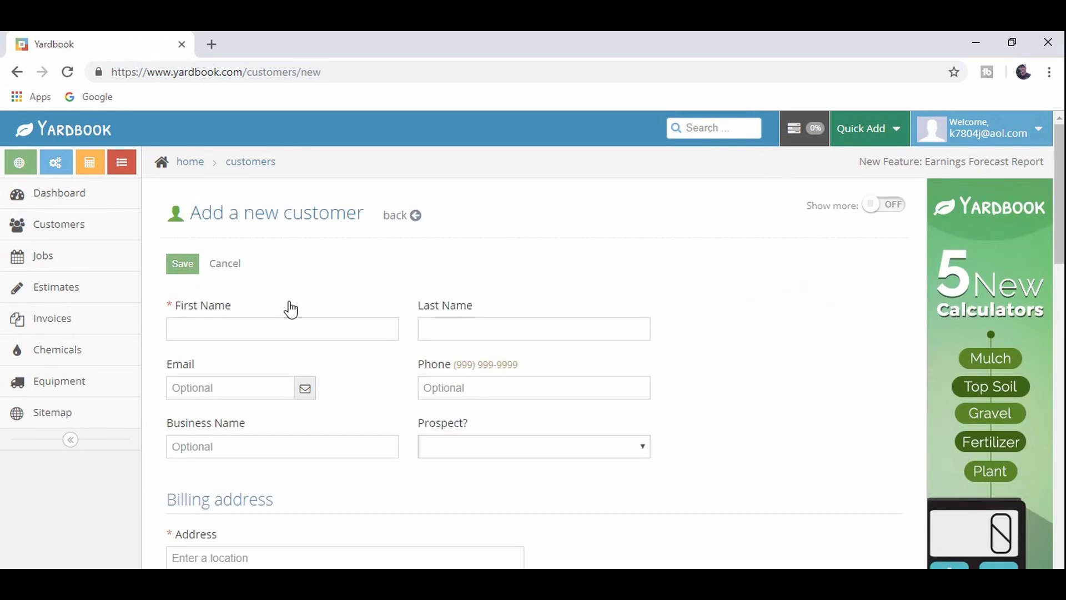
scroll(317, 319, "down", 3)
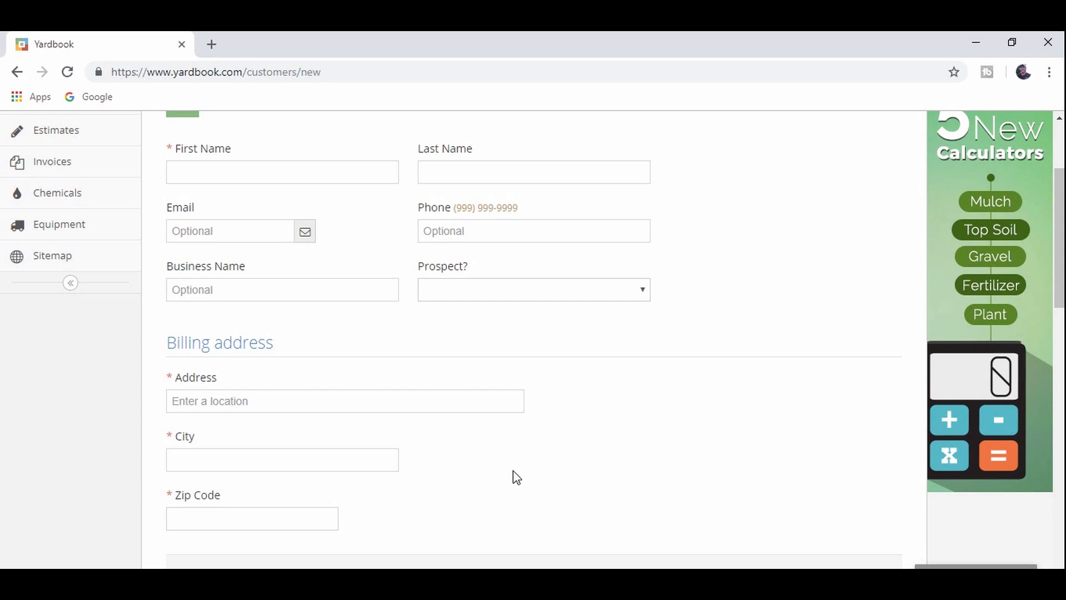
scroll(515, 474, "up", 2)
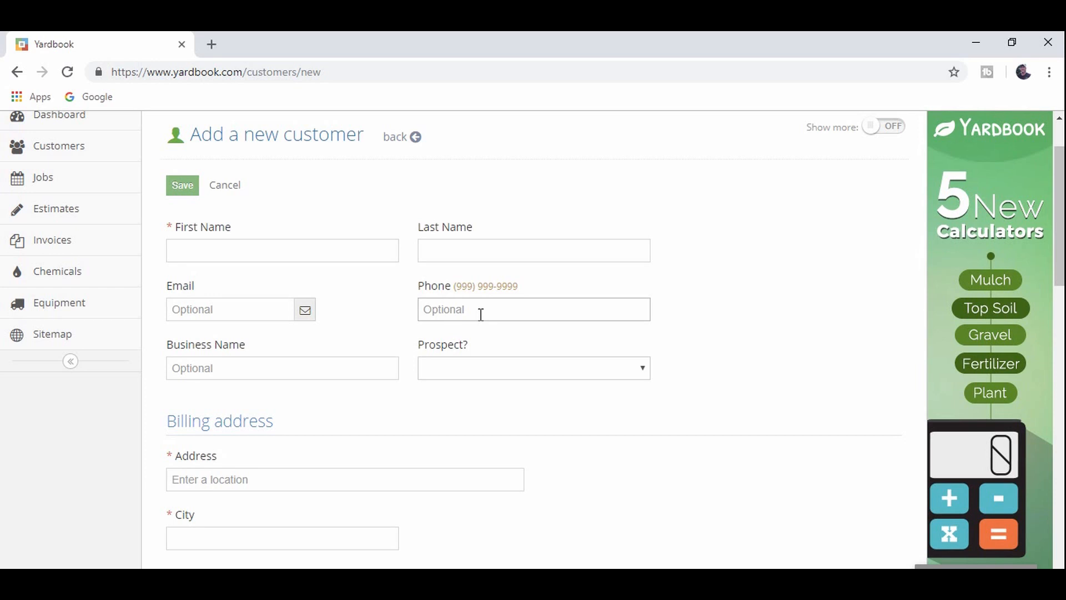
- Enter the customer's first name, last name and e-mail address
left_click(287, 477)
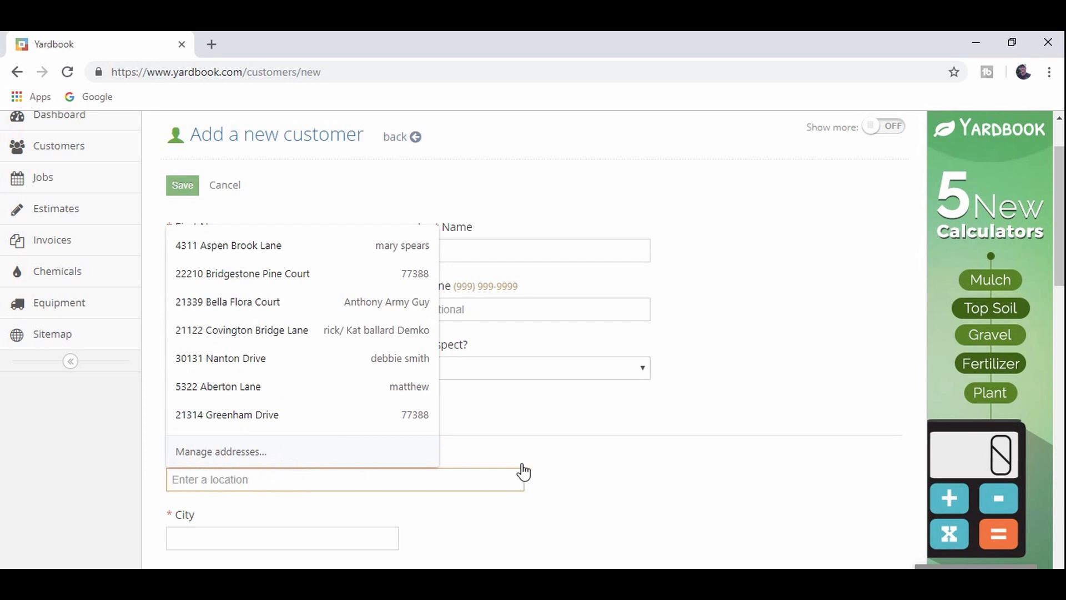
left_click(621, 463)
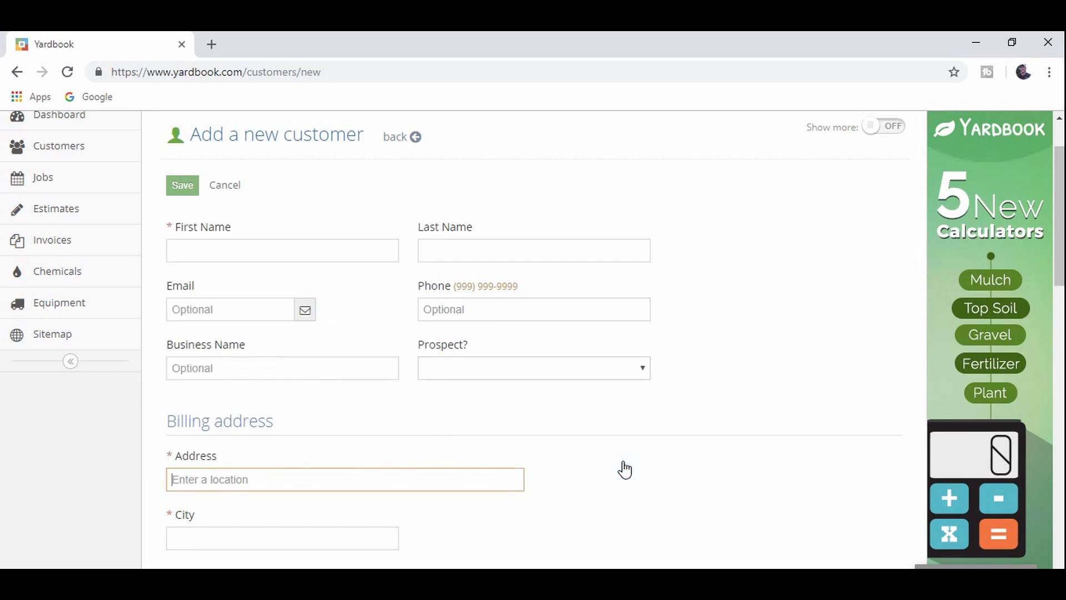
left_click(335, 248)
type("bobby")
key("Tab")
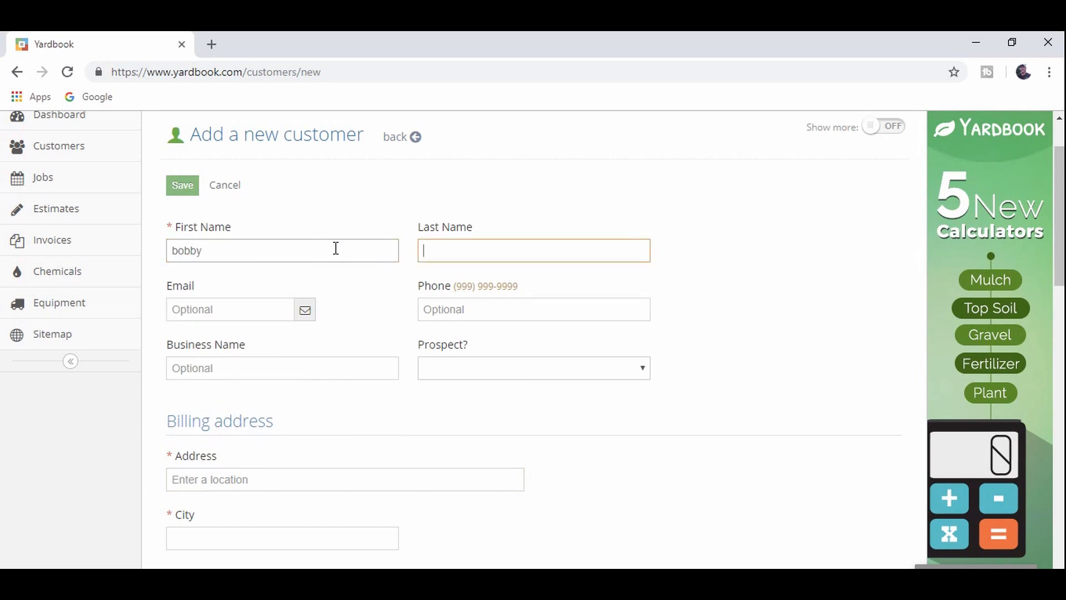
type("customer")
left_click(223, 304)
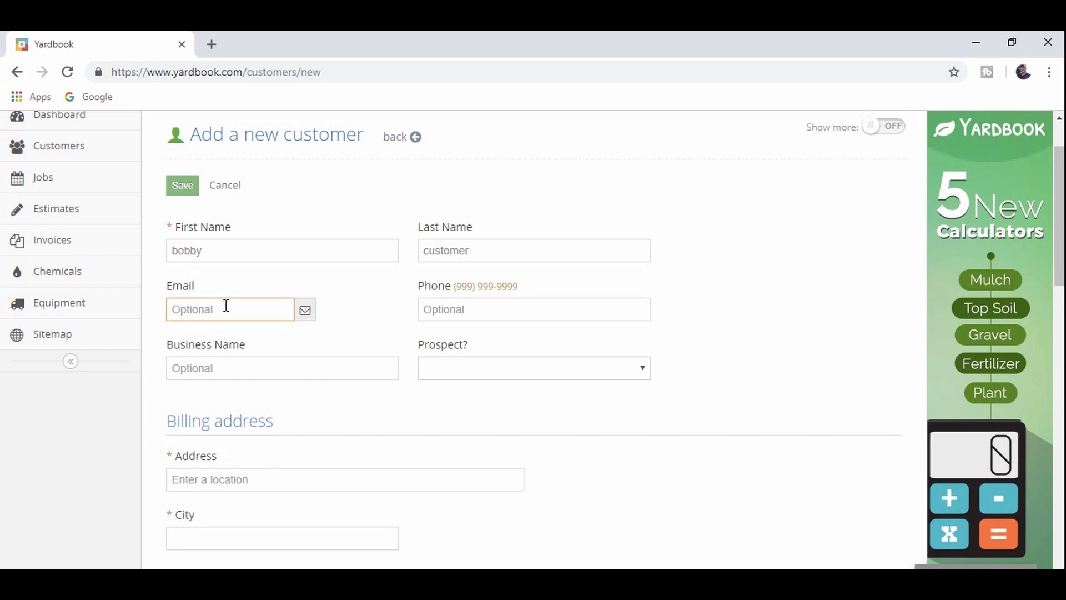
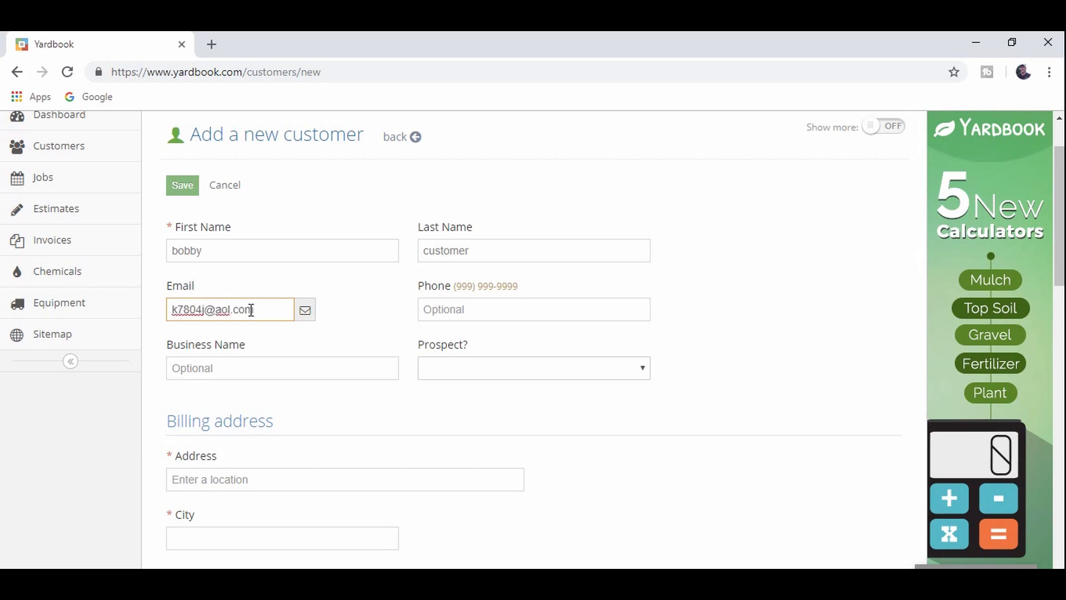
- Enter the customer's phone number
left_click(482, 309)
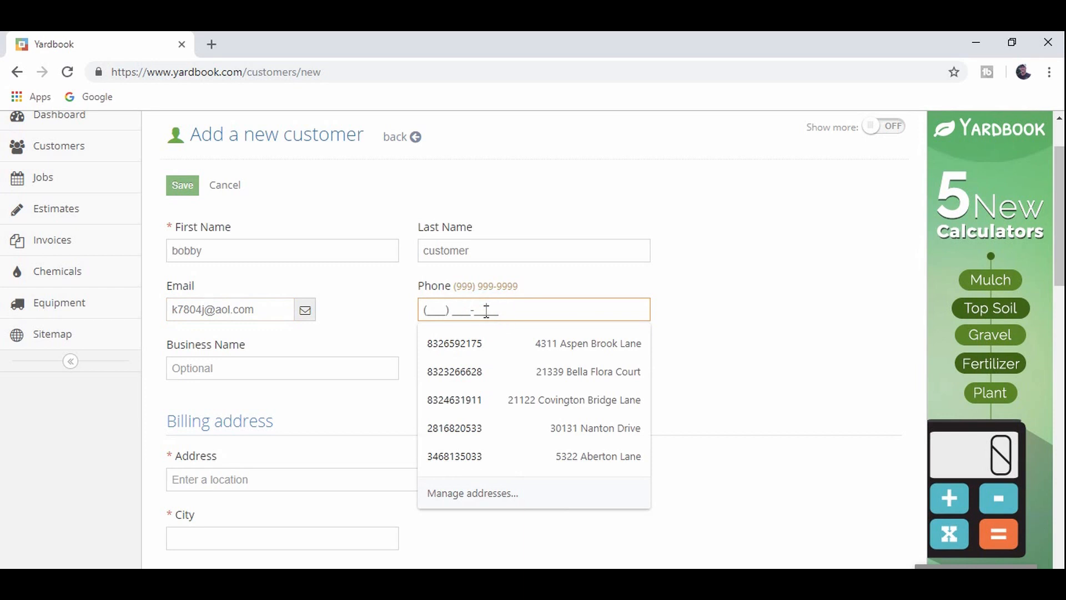
type("12")
key("BackSpace")
key("BackSpace")
key("BackSpace")
key("BackSpace")
key("BackSpace")
key("BackSpace")
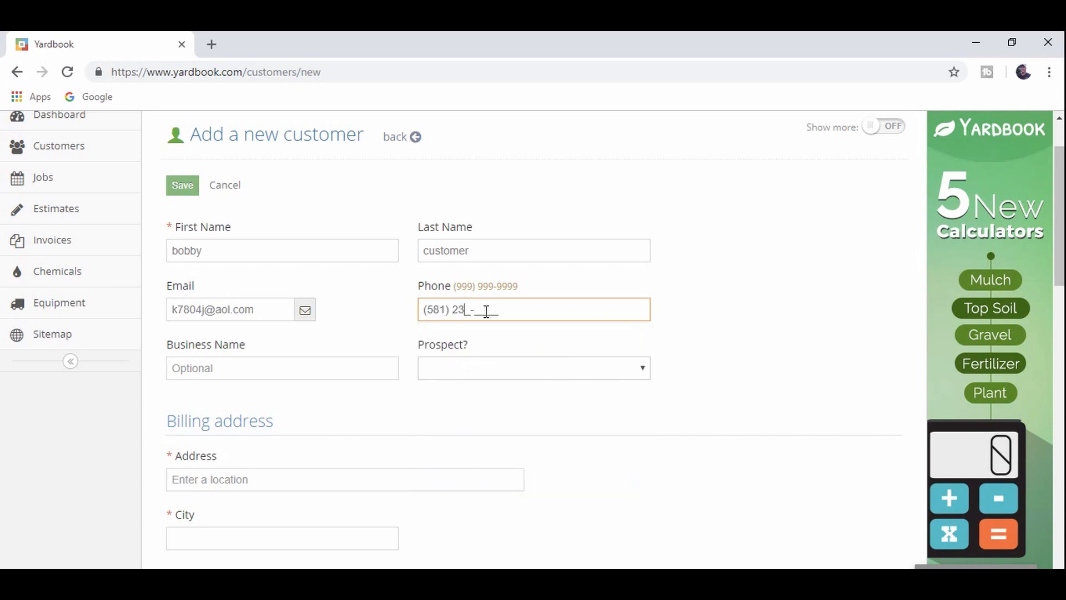
left_click(361, 371)
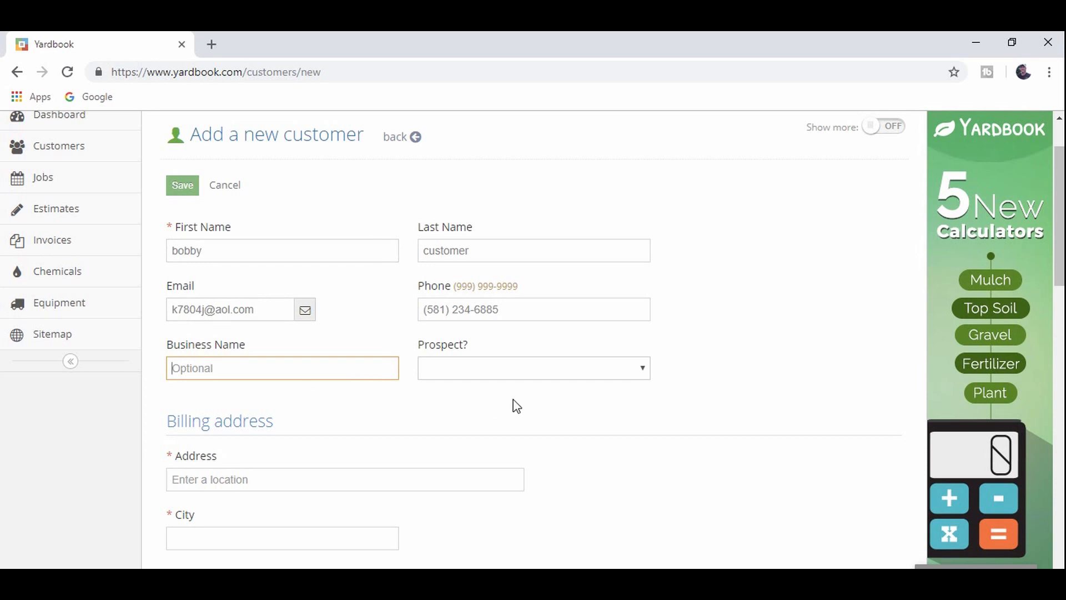
- Set Prospect? to Yes and fill billing address, city and zip from a saved address
left_click(634, 374)
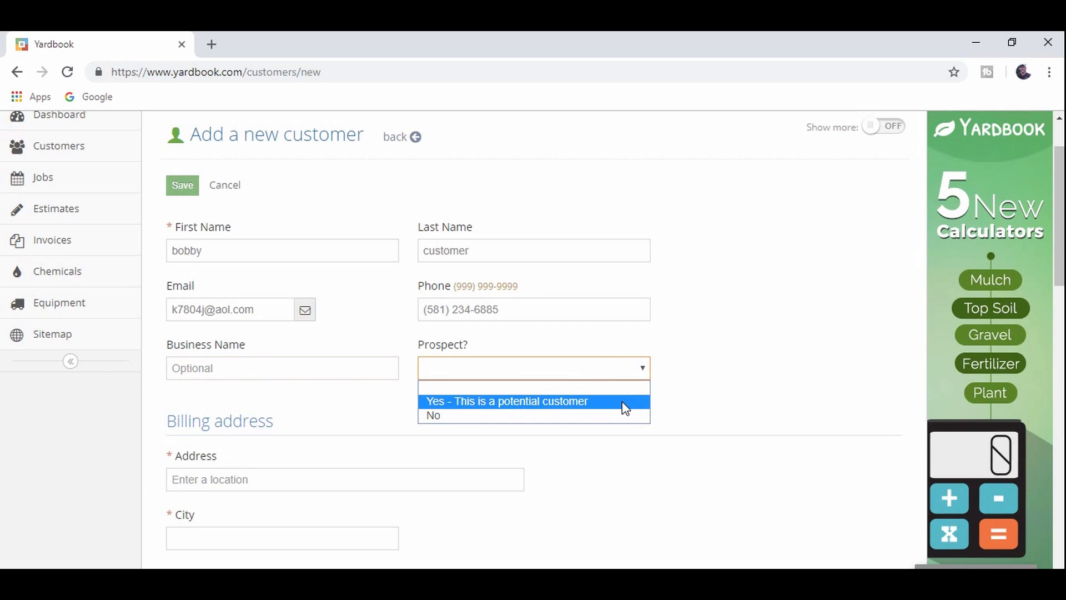
left_click(625, 400)
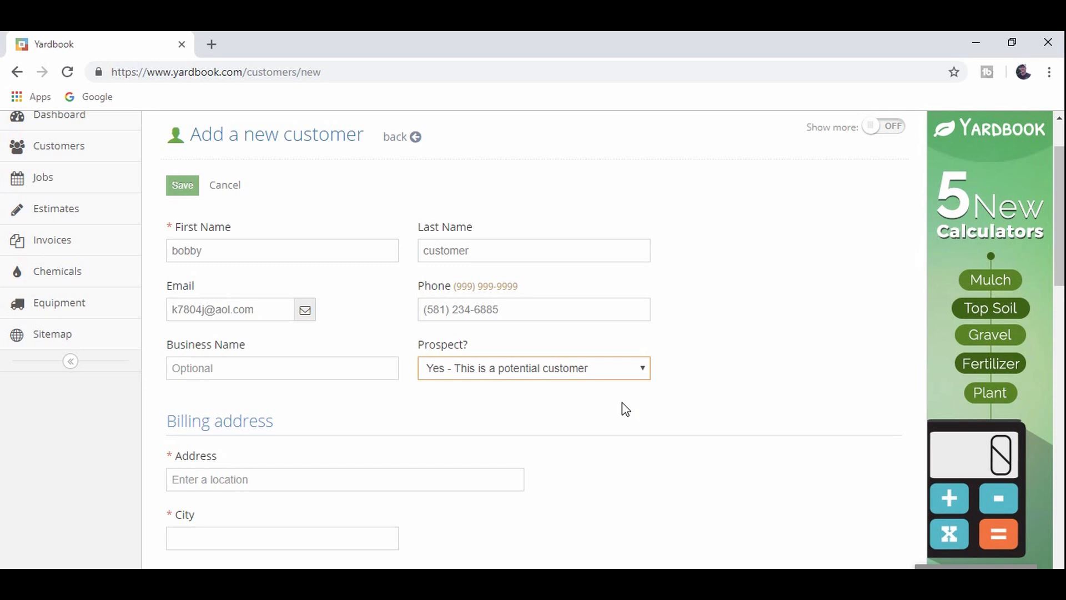
scroll(488, 421, "down", 3)
left_click(367, 328)
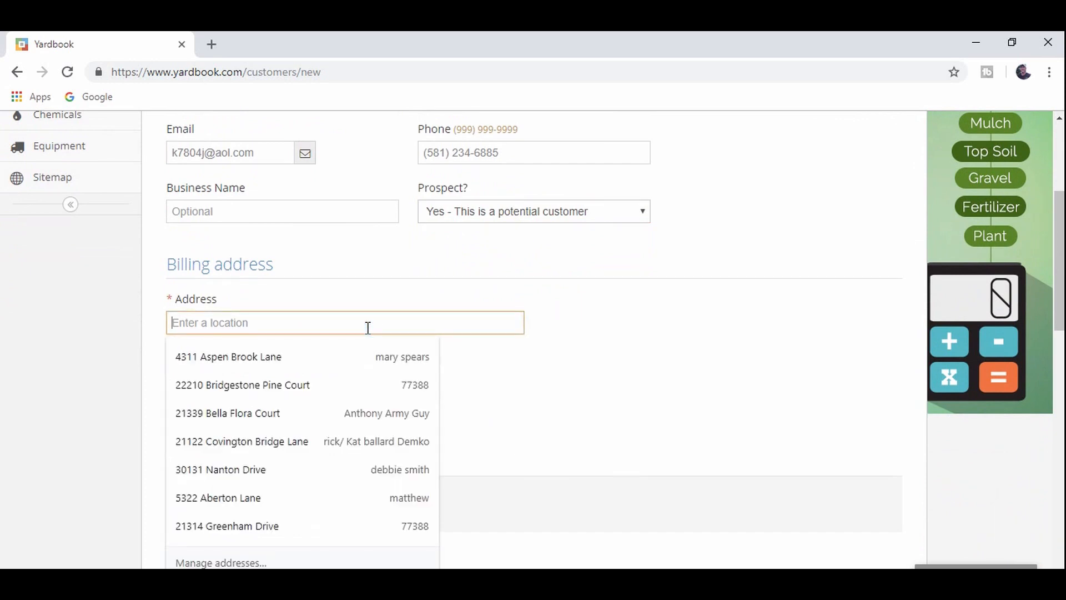
left_click(348, 385)
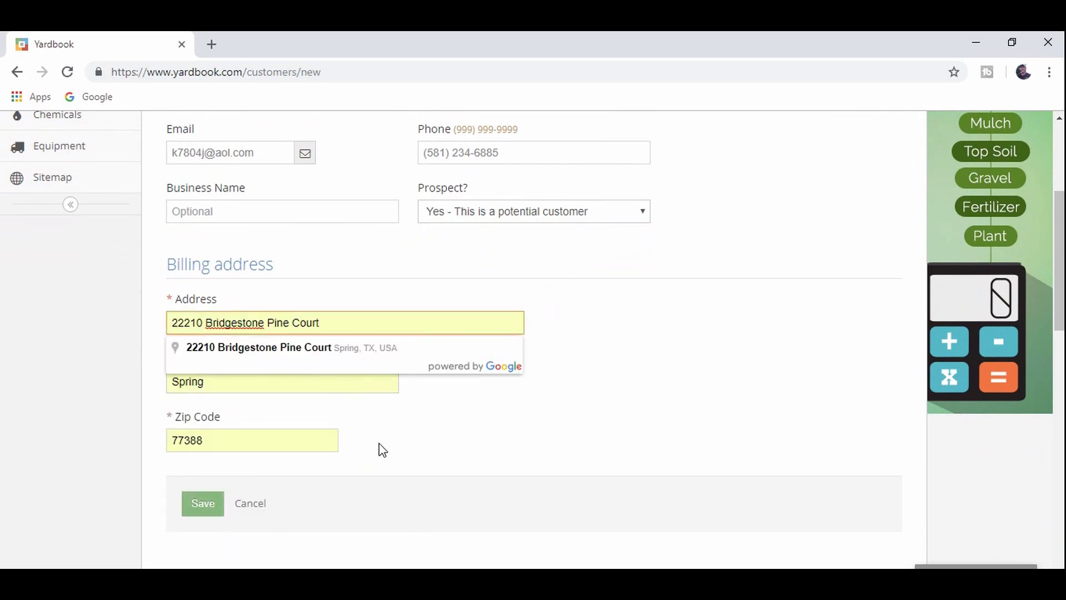
left_click(419, 426)
scroll(422, 433, "down", 3)
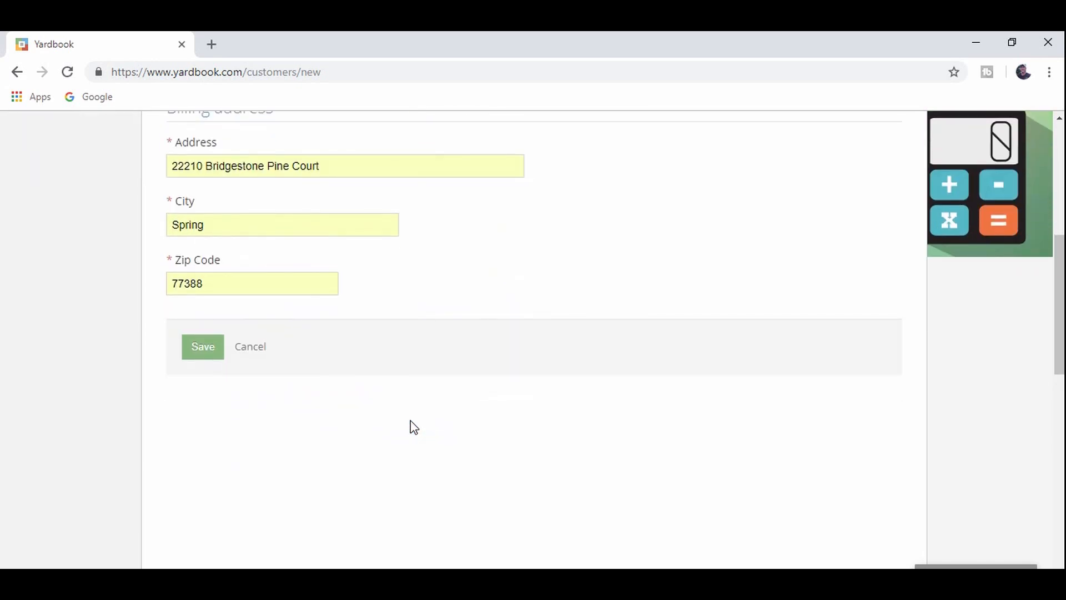
- Save the new customer and go back to the Customers list
left_click(208, 355)
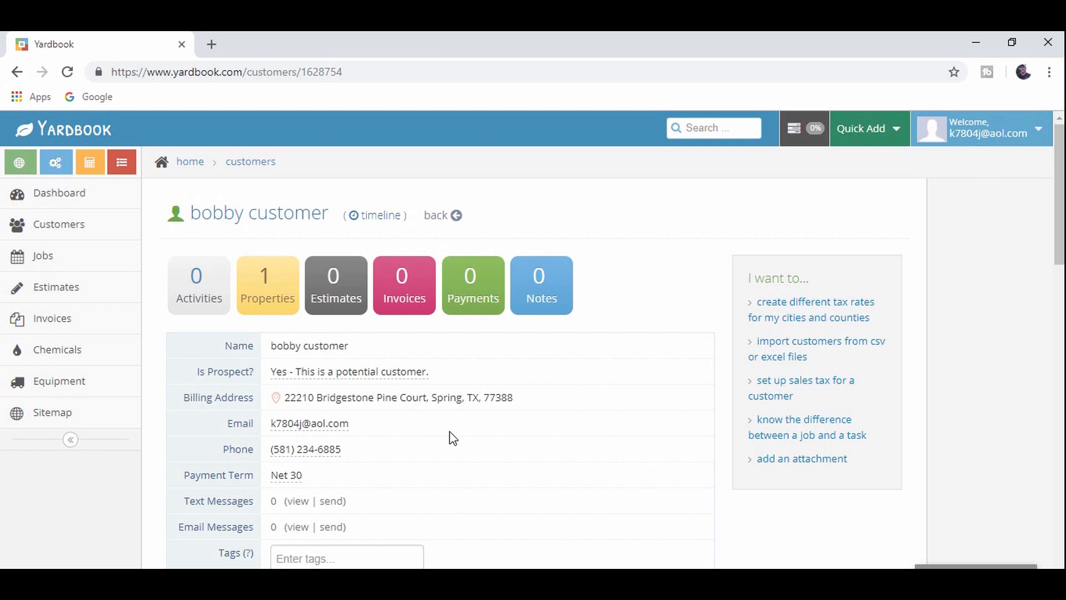
left_click(71, 230)
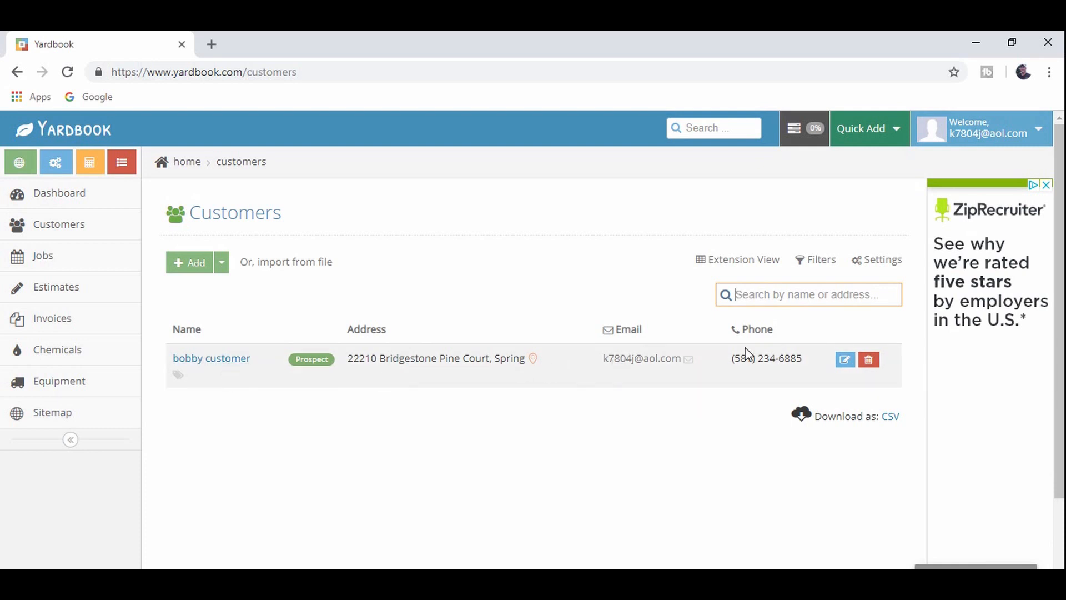
- Open the customer's record and scroll through it to the empty Invoices section
left_click(210, 365)
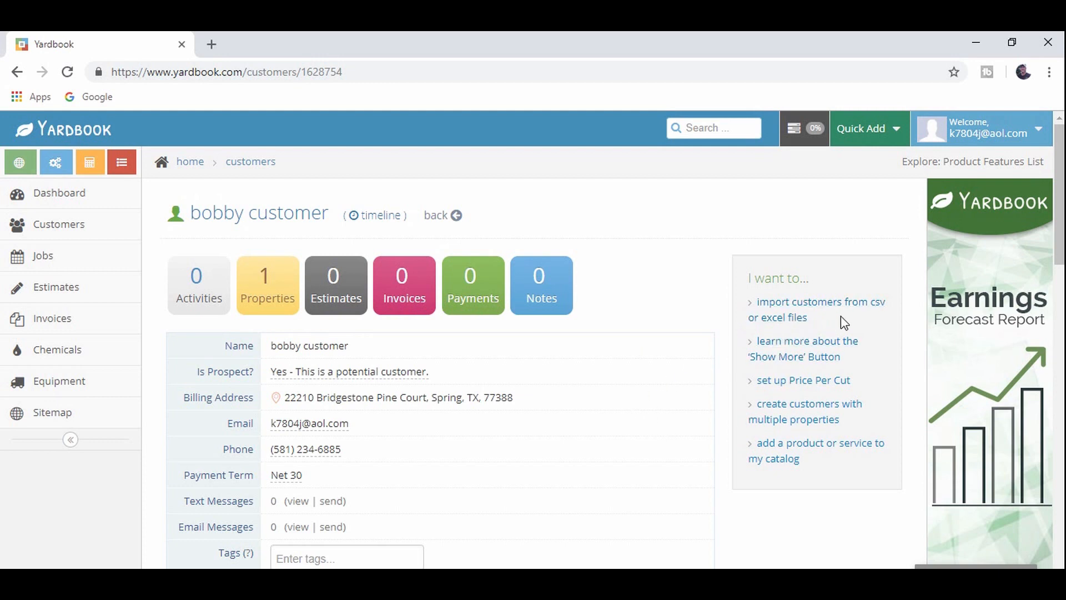
scroll(840, 315, "down", 1)
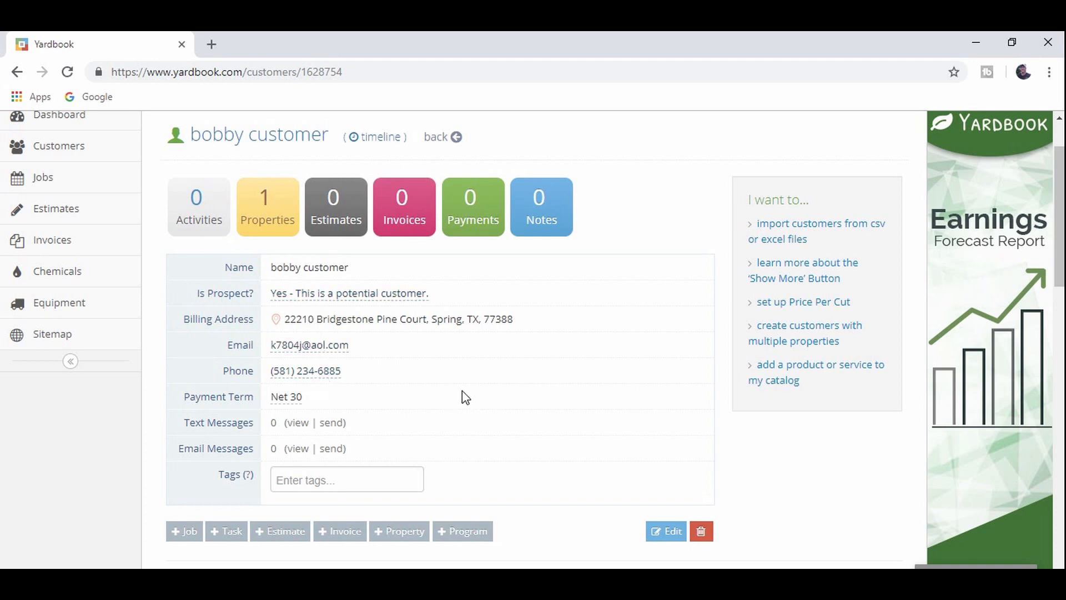
scroll(462, 398, "down", 1)
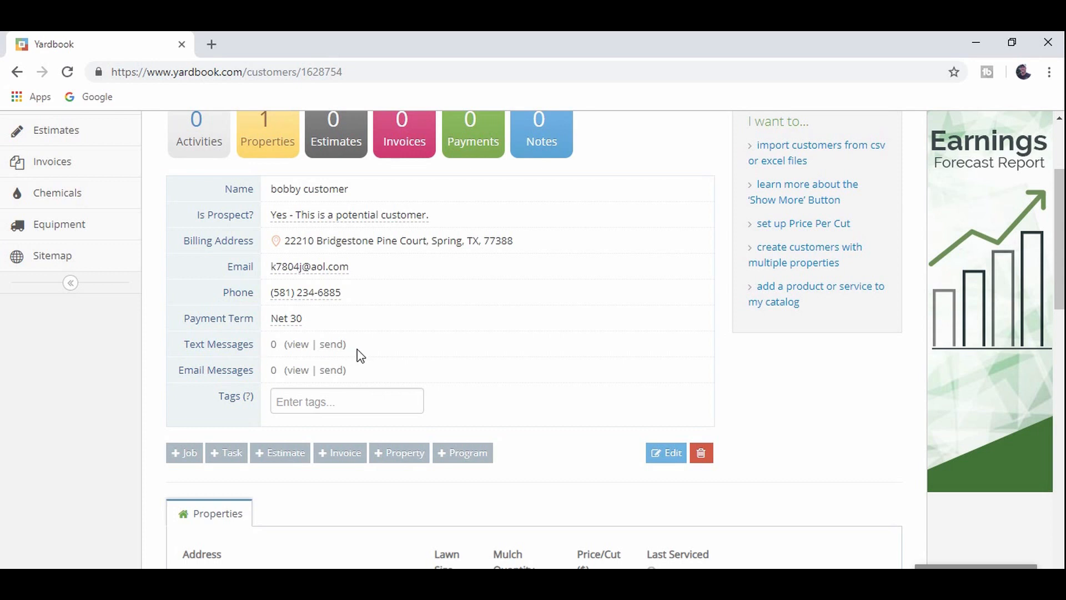
scroll(357, 352, "down", 1)
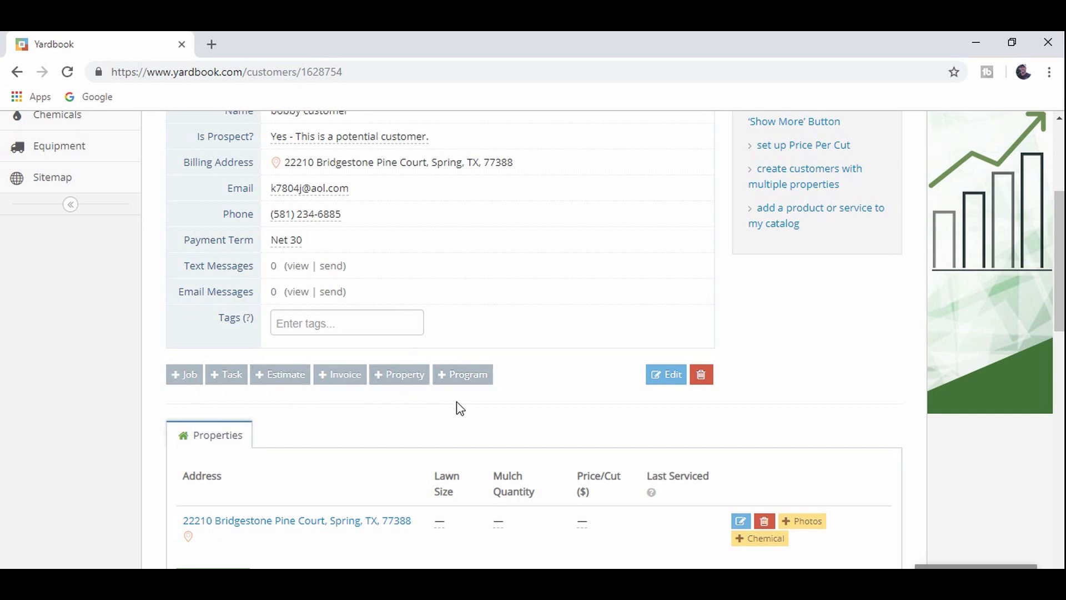
scroll(460, 408, "down", 4)
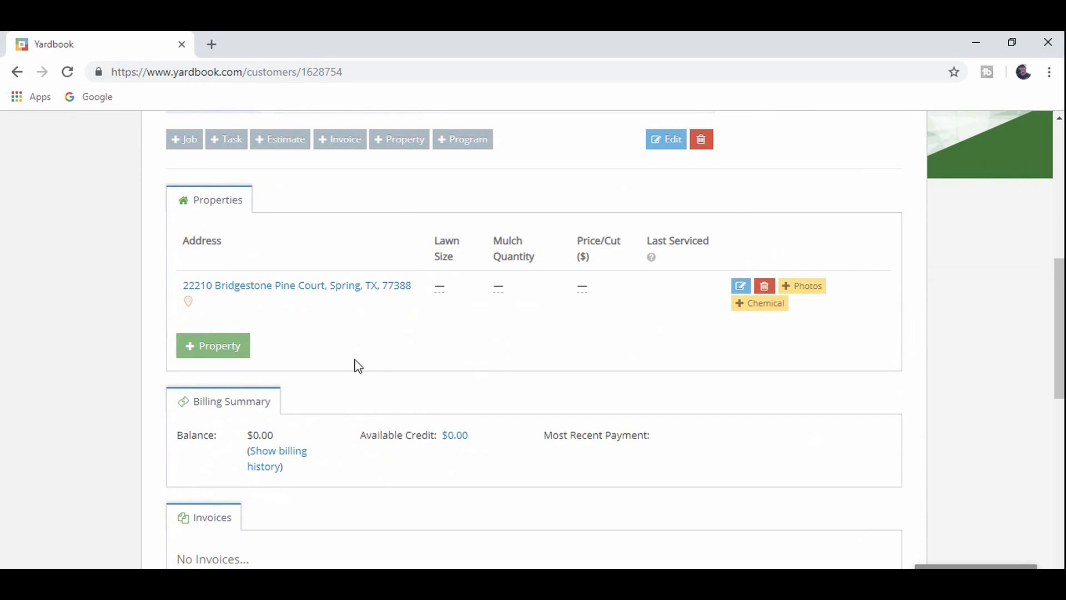
scroll(357, 365, "down", 3)
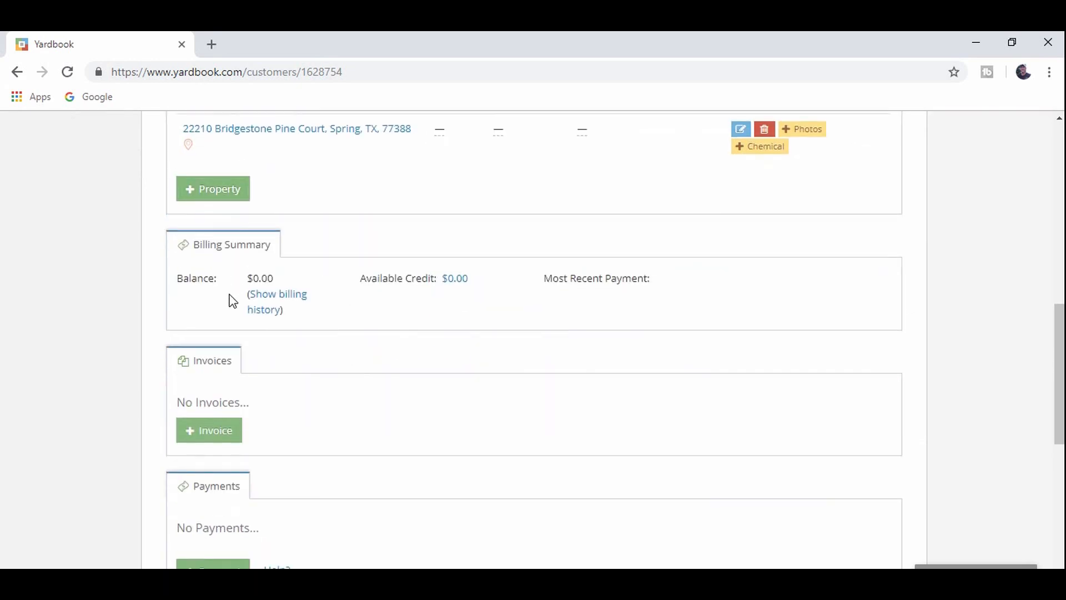
scroll(135, 318, "up", 1)
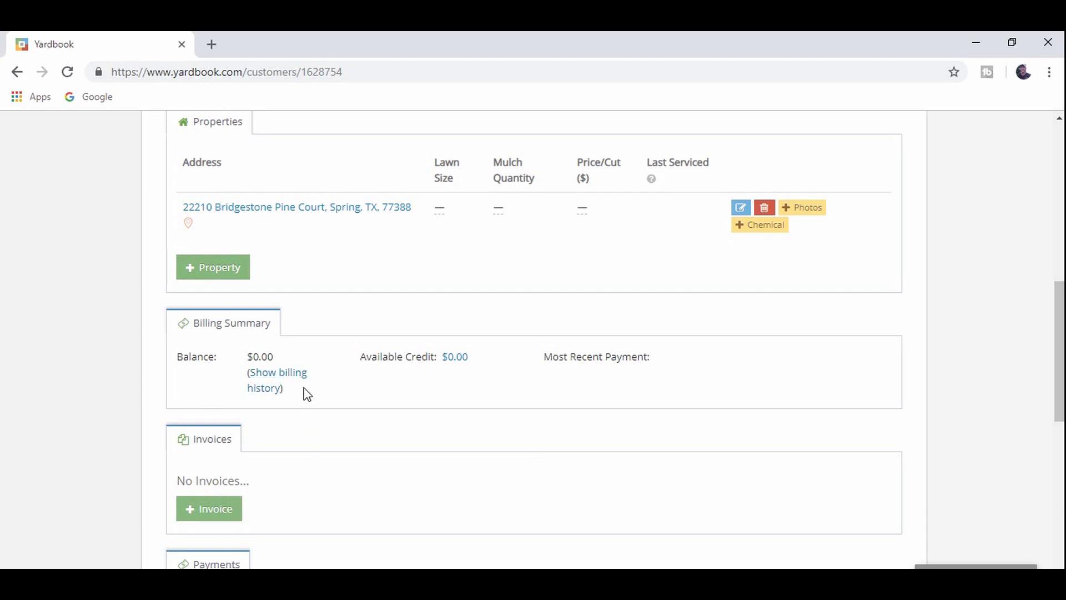
scroll(238, 339, "down", 5)
scroll(111, 406, "down", 3)
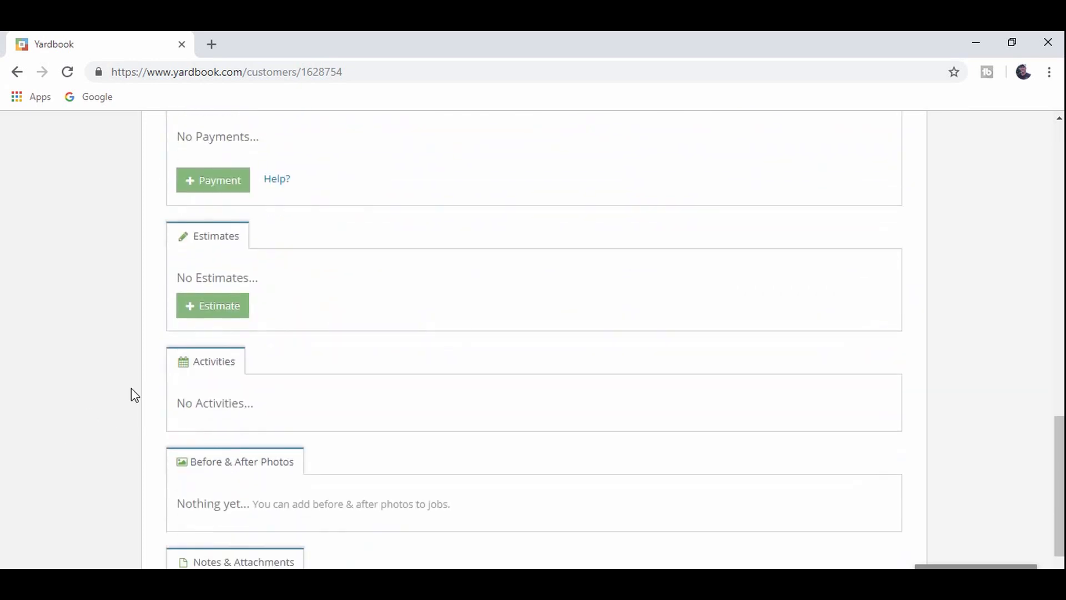
scroll(92, 414, "down", 1)
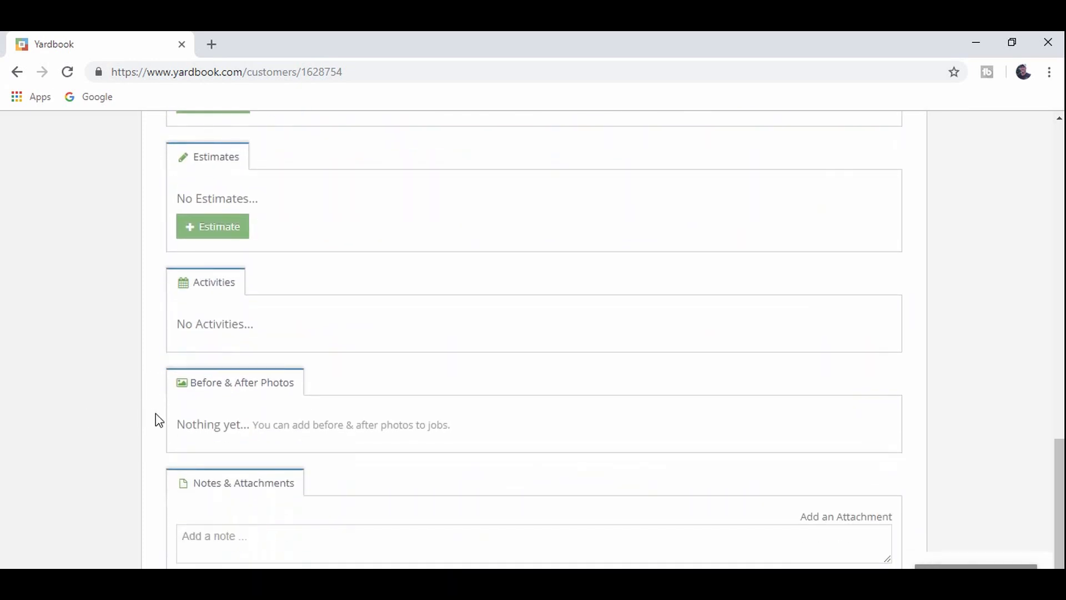
scroll(90, 423, "down", 1)
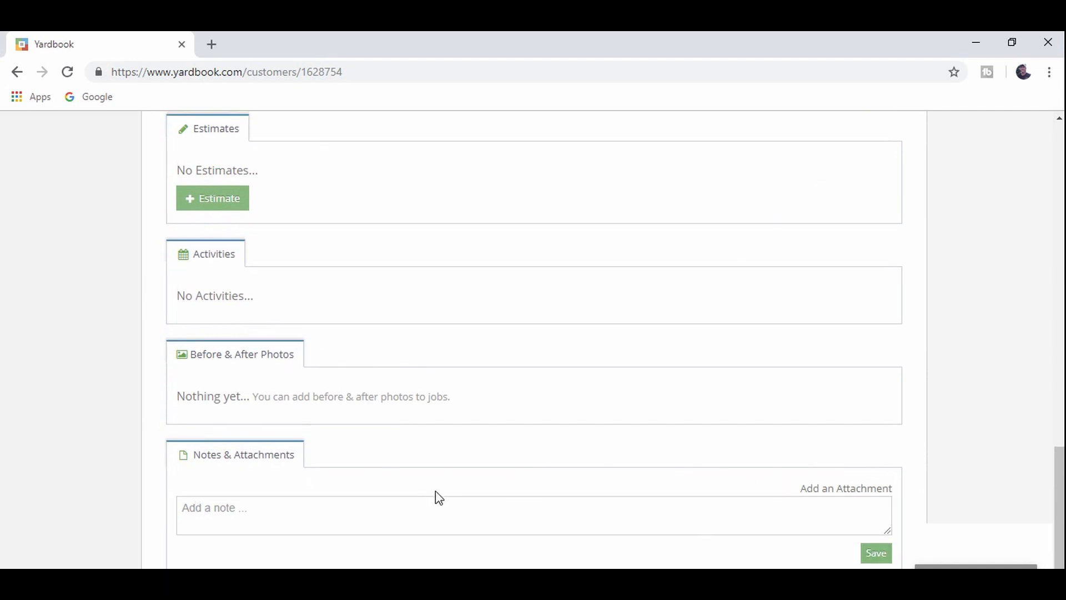
scroll(435, 492, "up", 15)
scroll(399, 450, "up", 2)
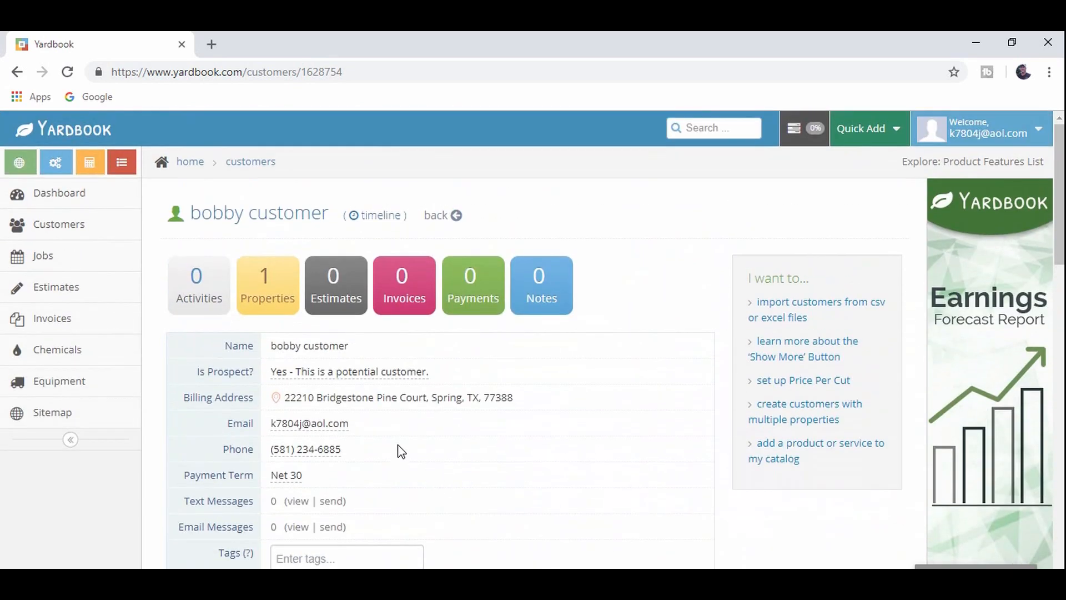
scroll(402, 447, "down", 1)
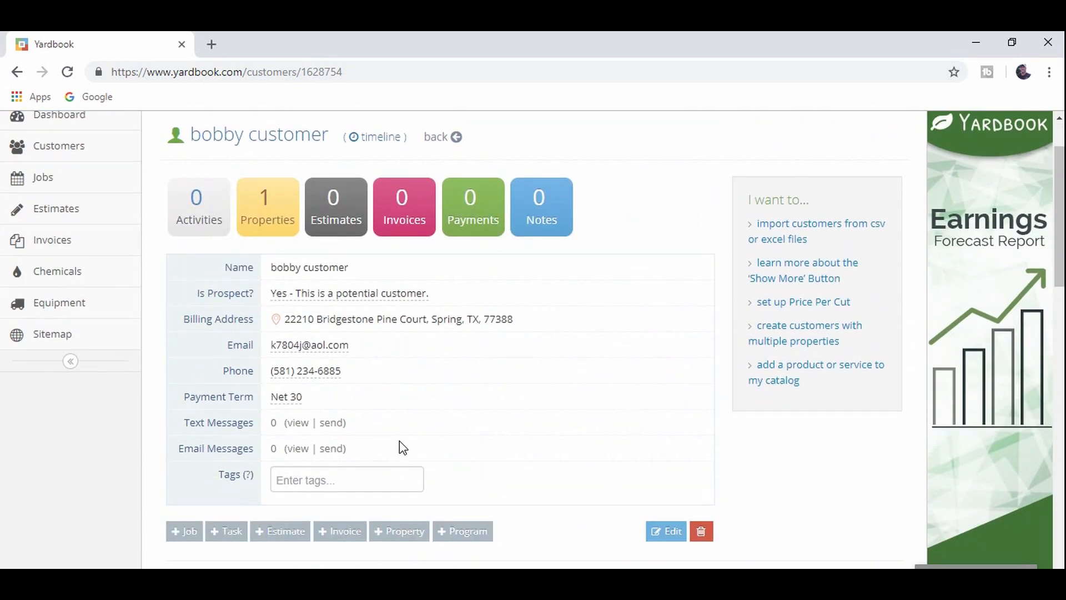
scroll(401, 444, "down", 7)
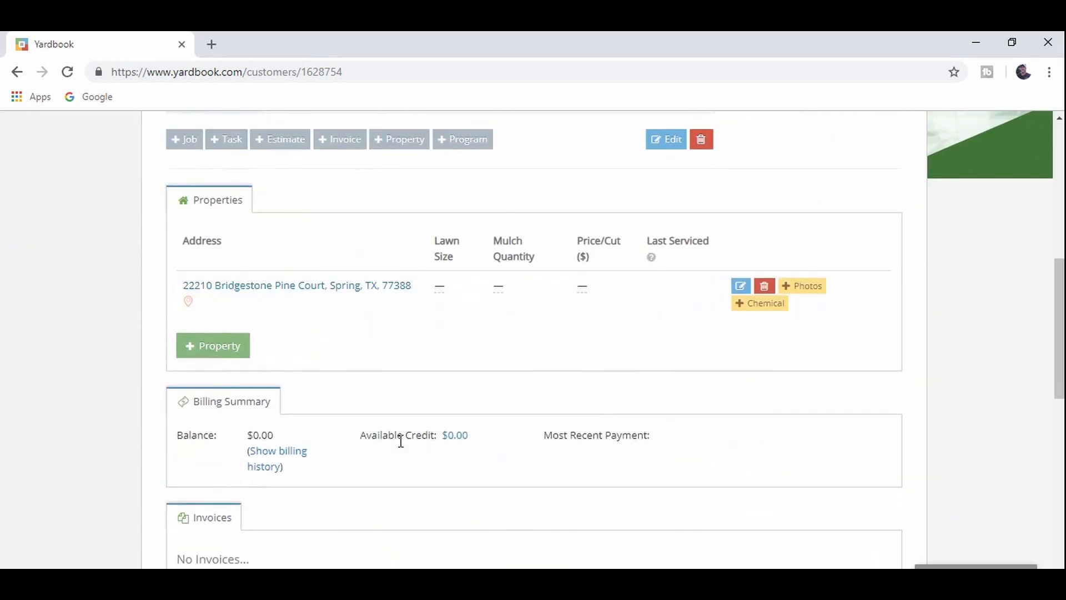
scroll(401, 441, "down", 10)
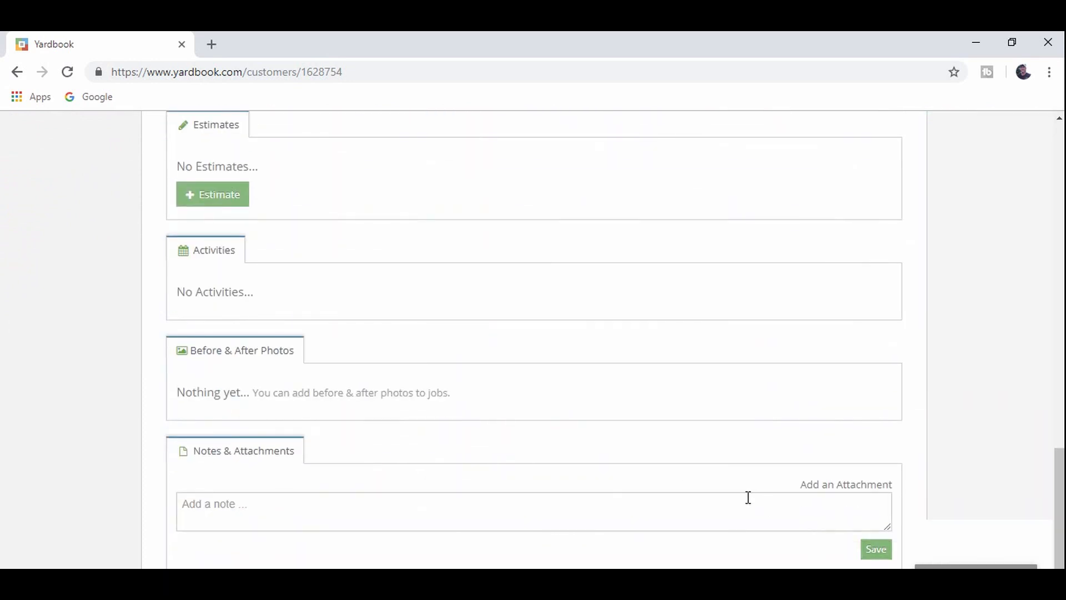
scroll(643, 474, "up", 15)
scroll(642, 475, "up", 2)
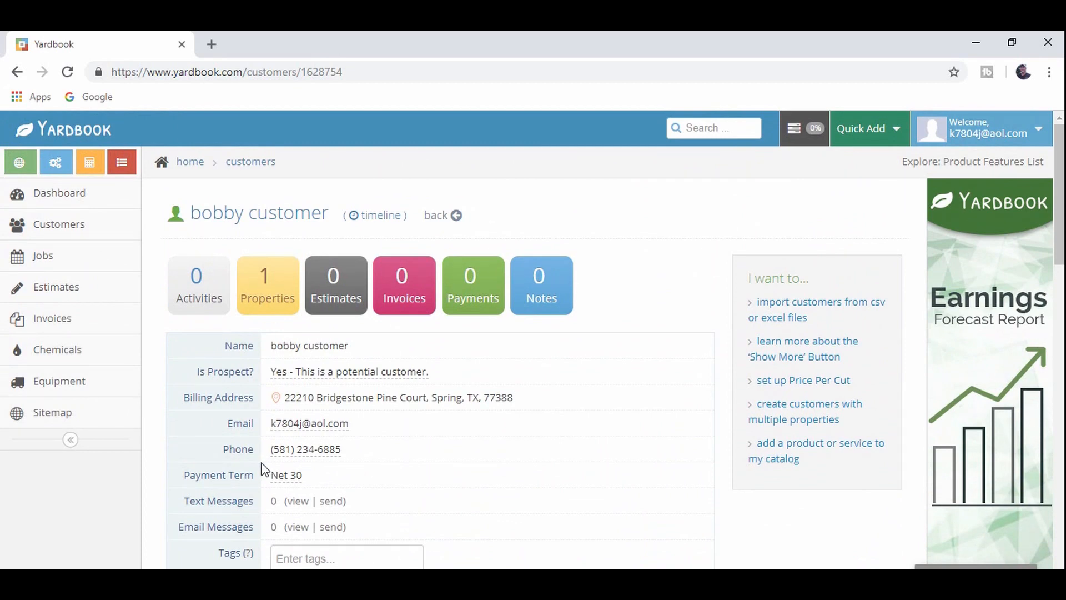
scroll(265, 469, "down", 5)
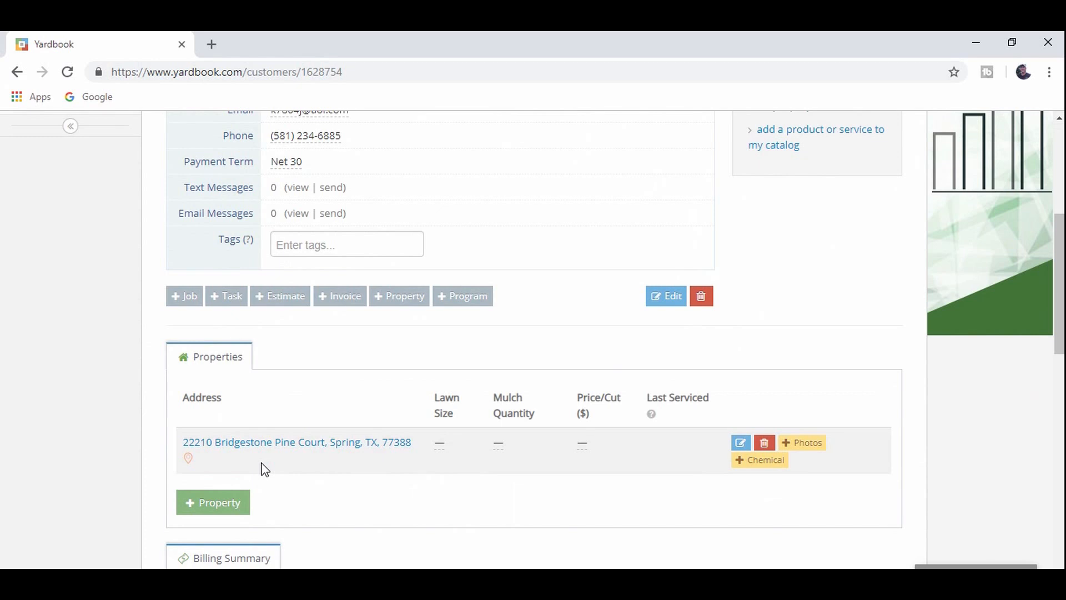
scroll(265, 469, "down", 4)
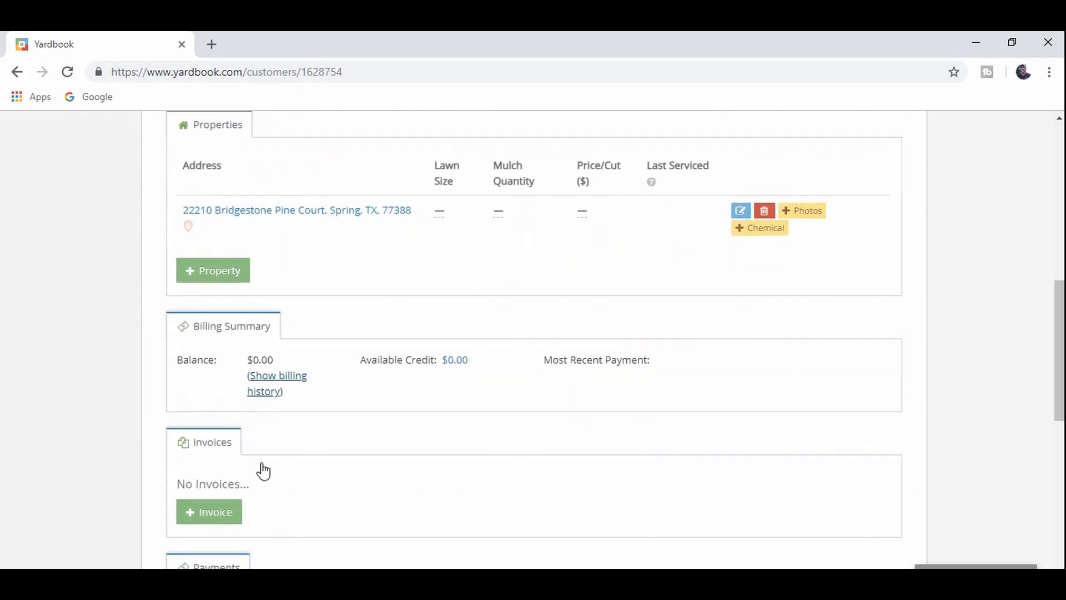
scroll(136, 445, "down", 1)
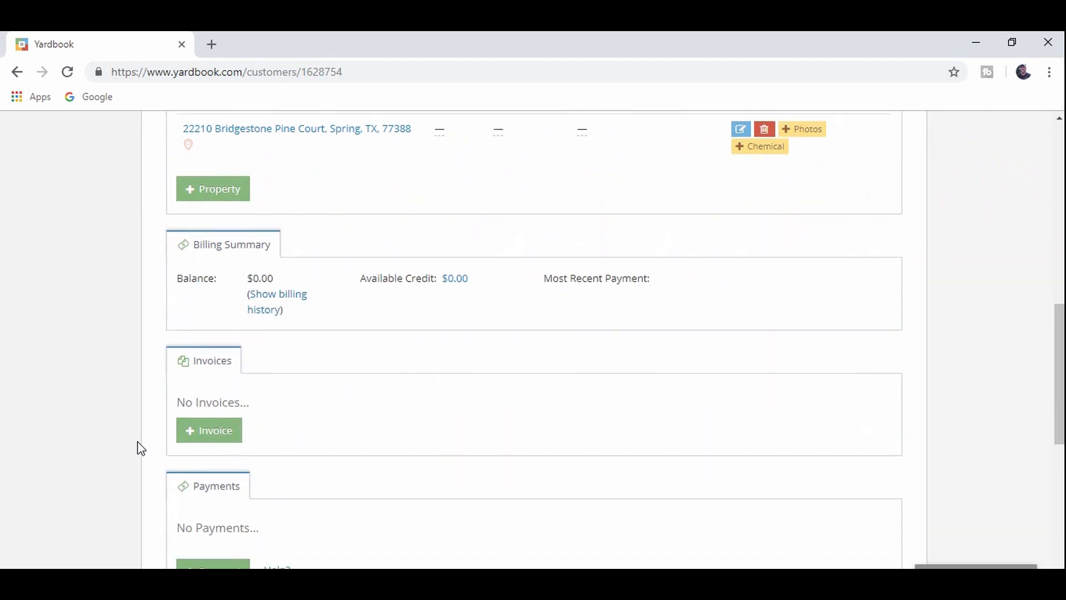
left_click(189, 437)
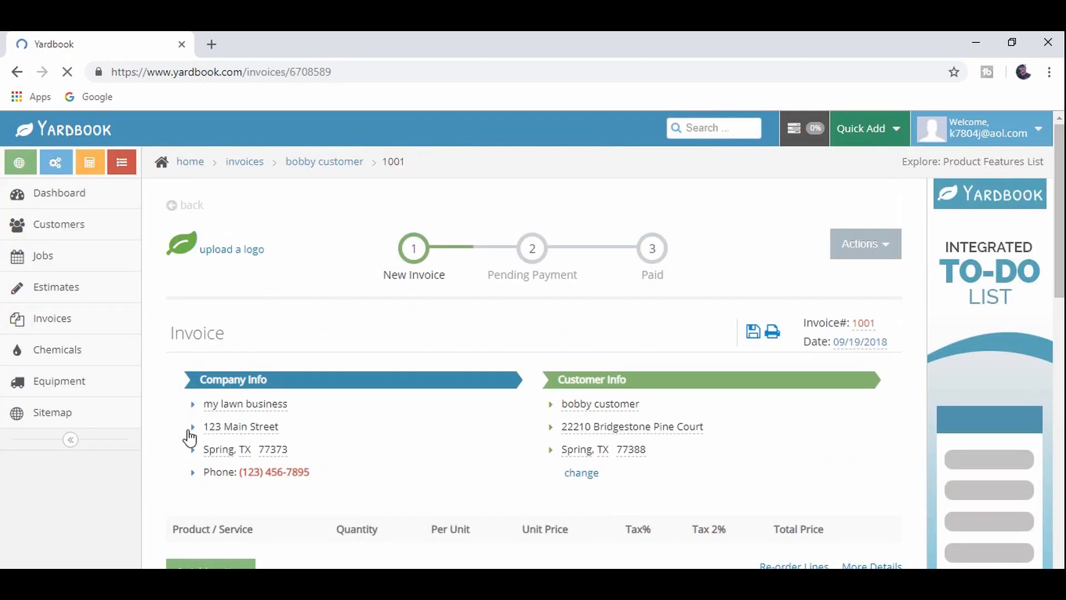
scroll(461, 430, "down", 1)
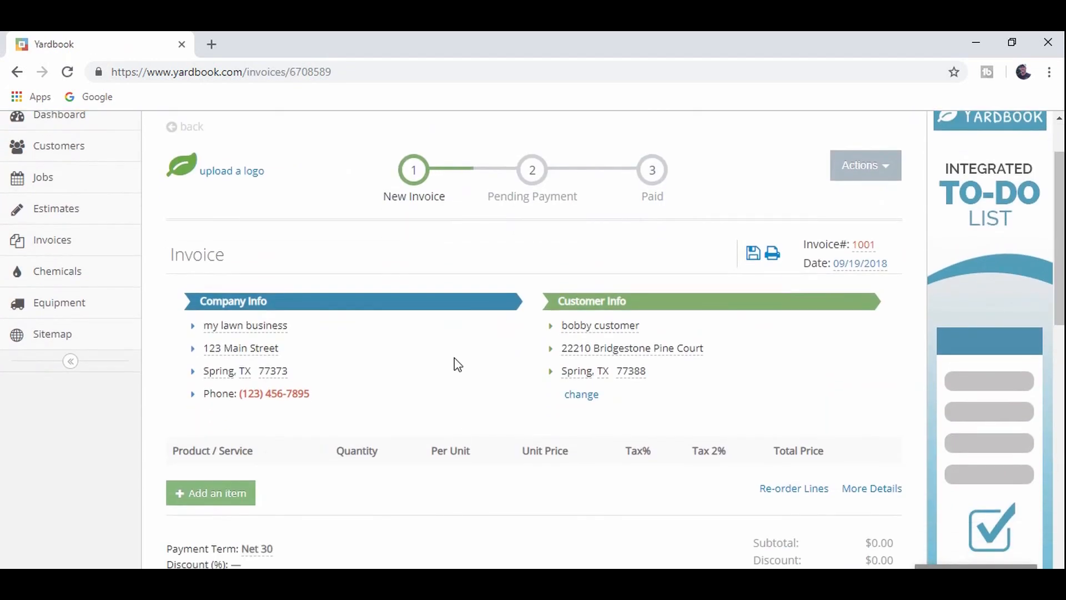
scroll(392, 284, "up", 1)
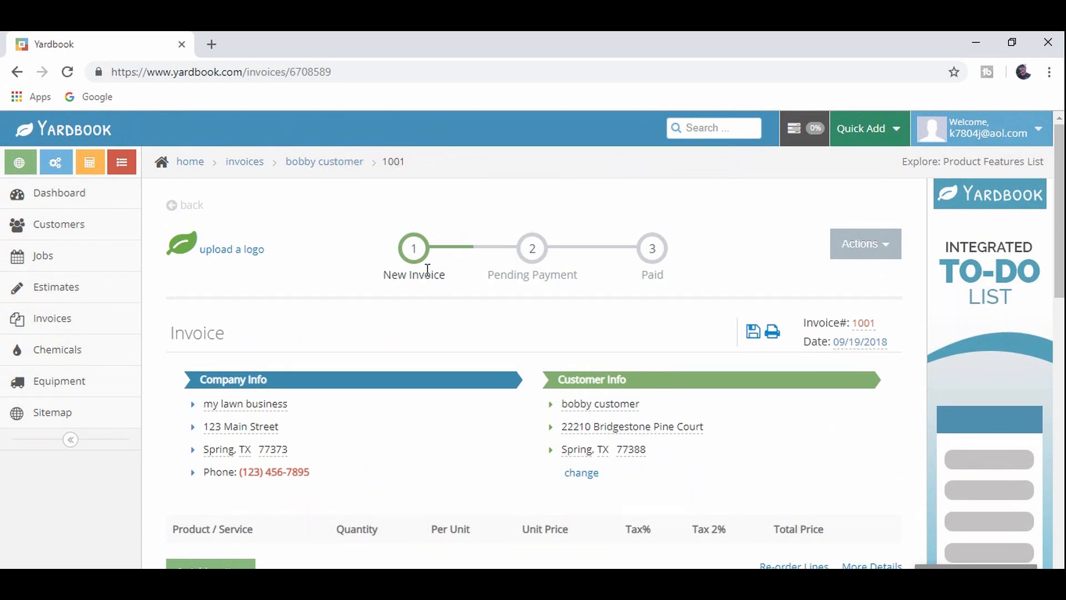
mouse_move(420, 261)
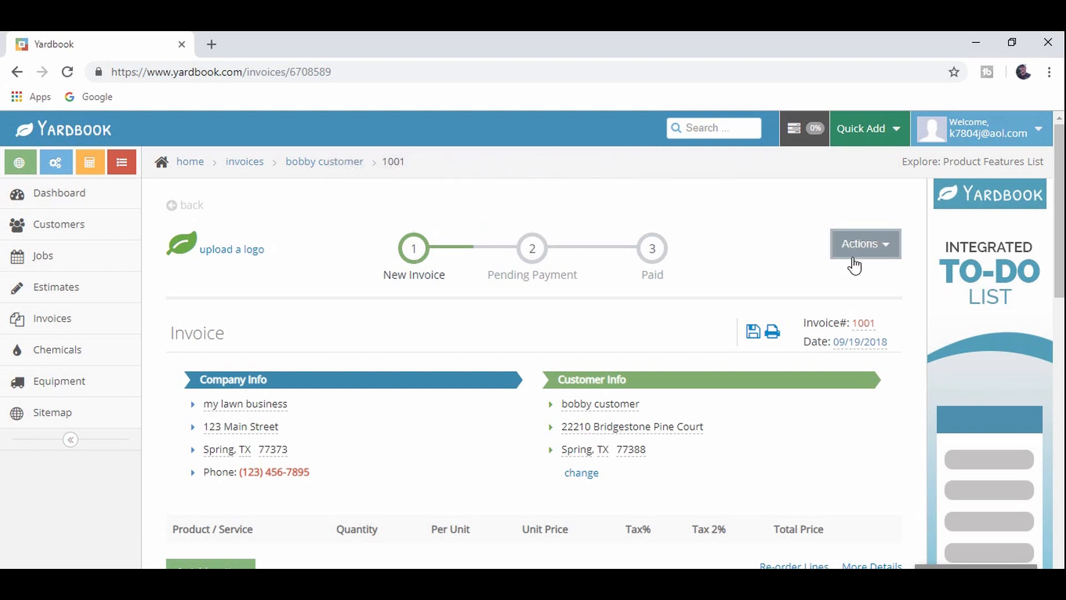
left_click(882, 256)
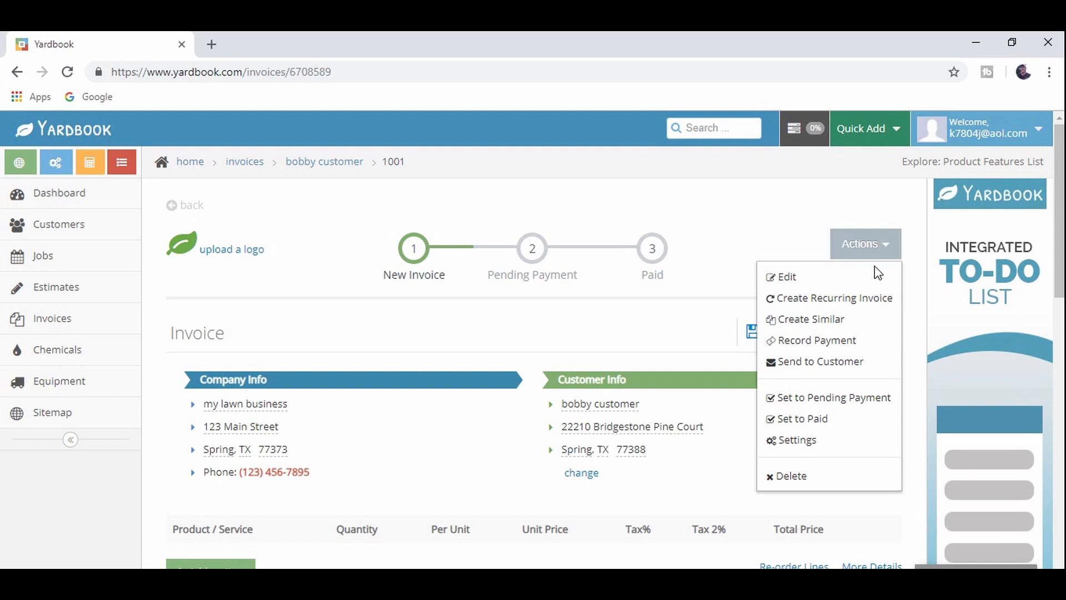
left_click(685, 333)
scroll(779, 314, "down", 1)
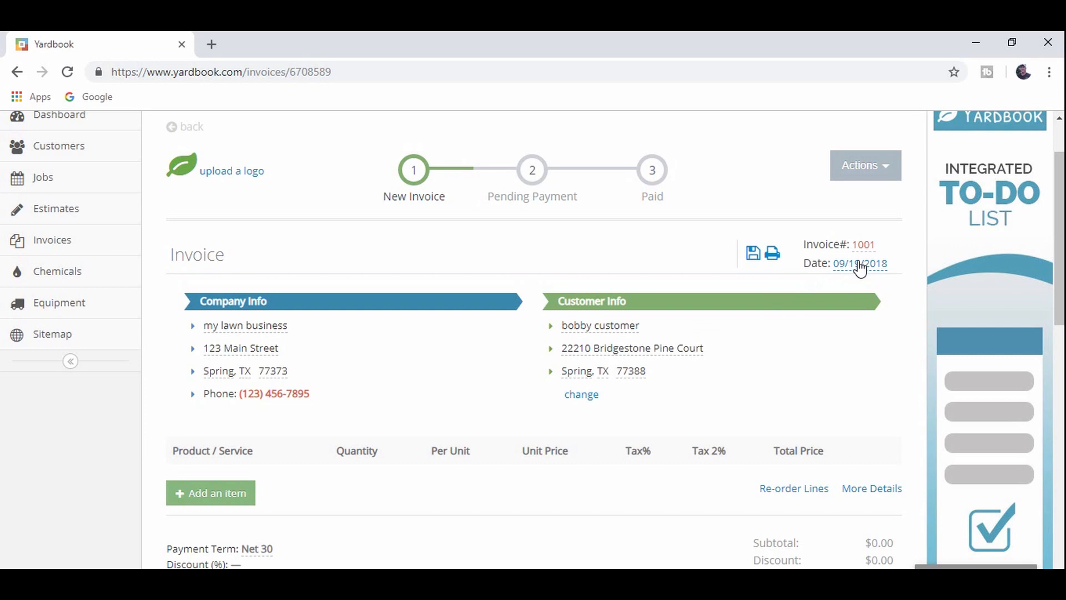
- Change the invoice number to 0001
left_click(614, 334)
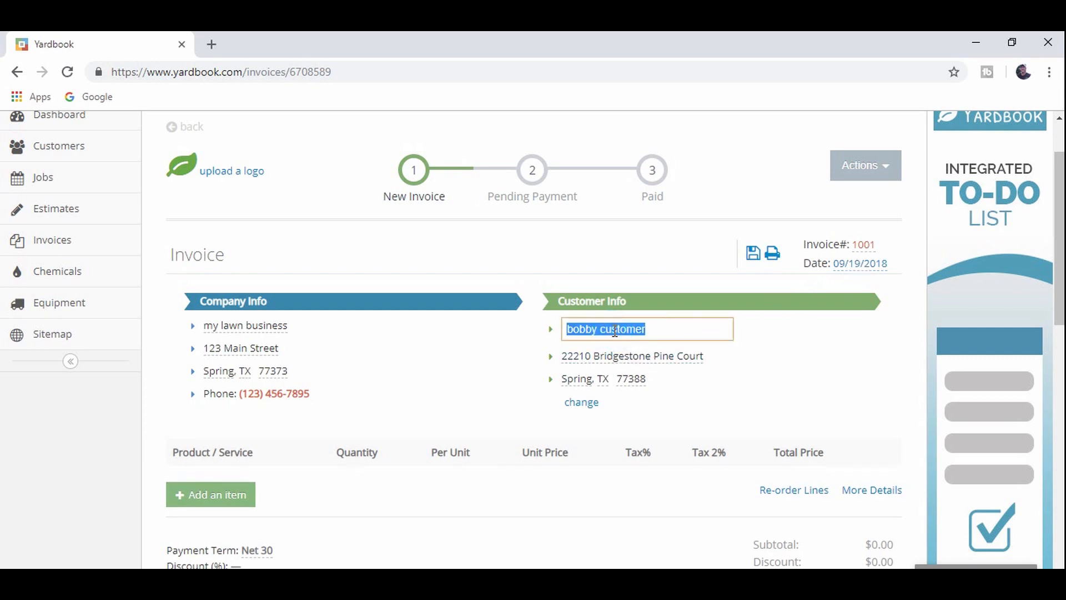
left_click(805, 350)
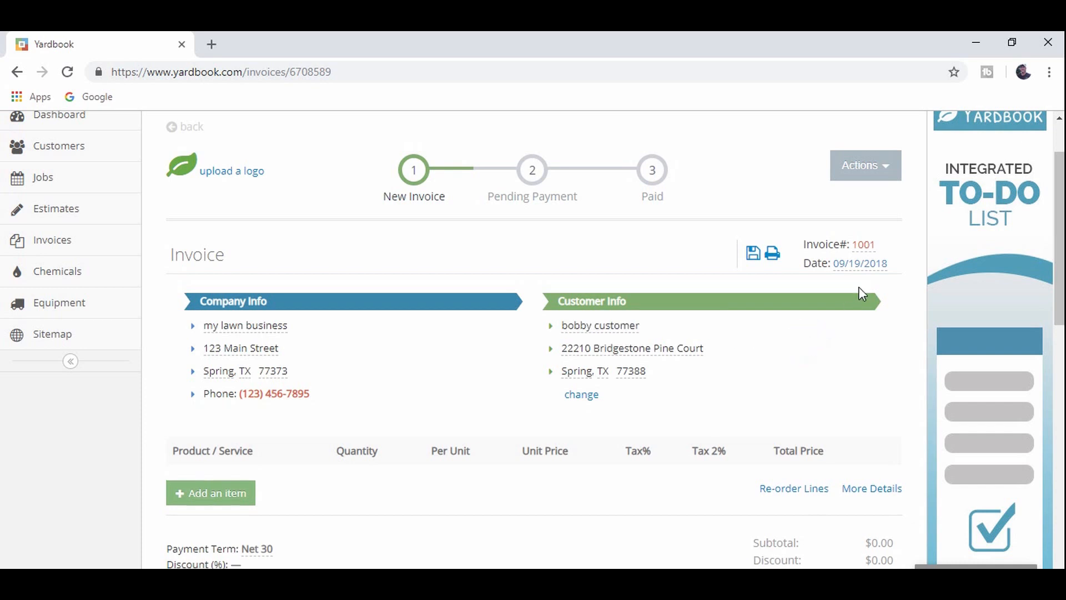
left_click(864, 251)
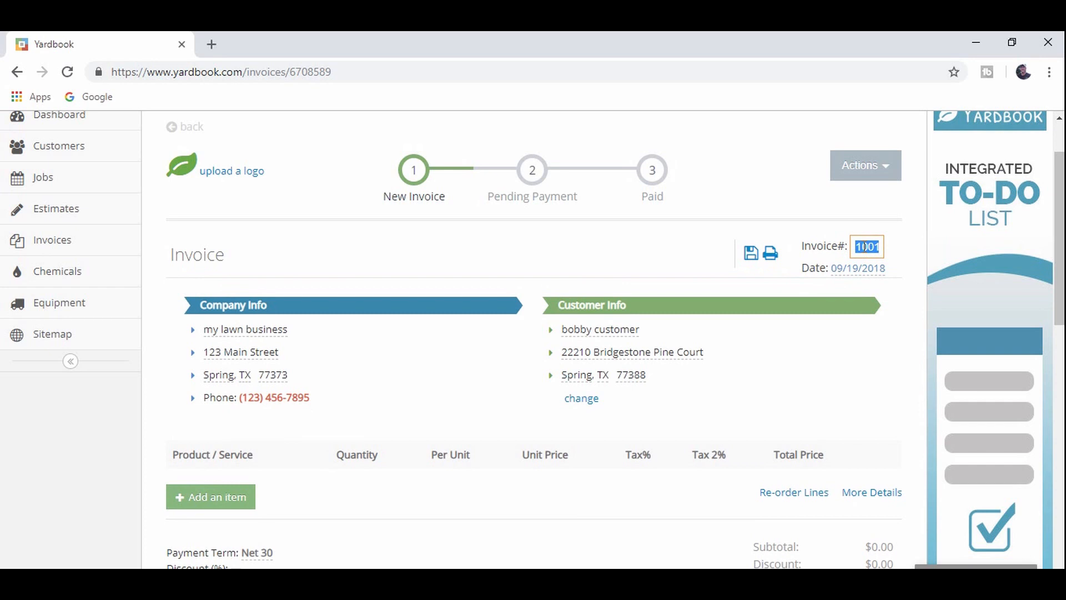
type("1")
left_click(854, 223)
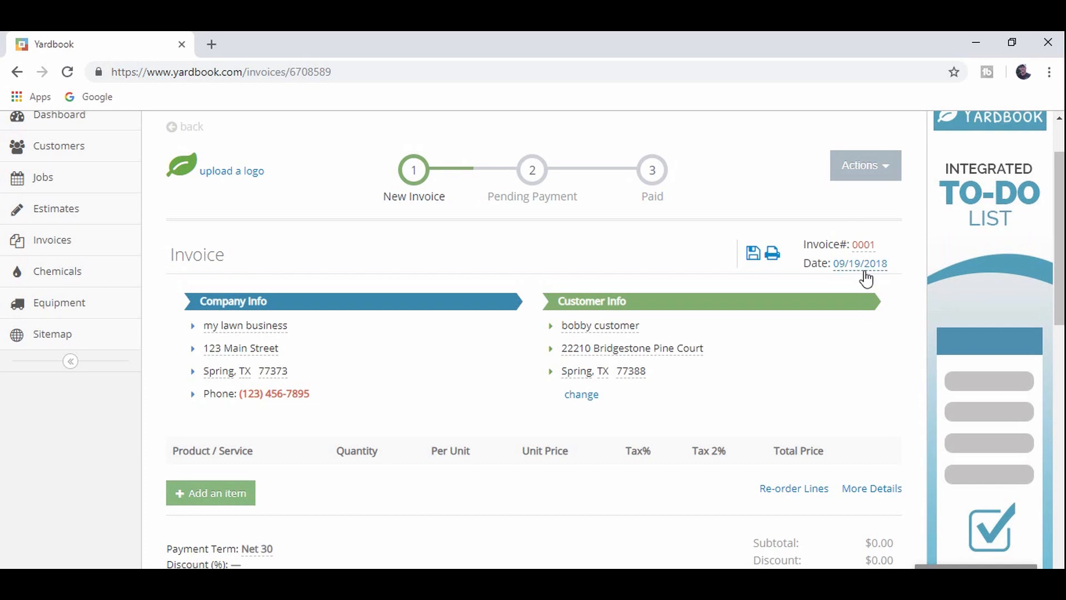
- Set the invoice date to 09/17/2018 from the calendar
left_click(866, 272)
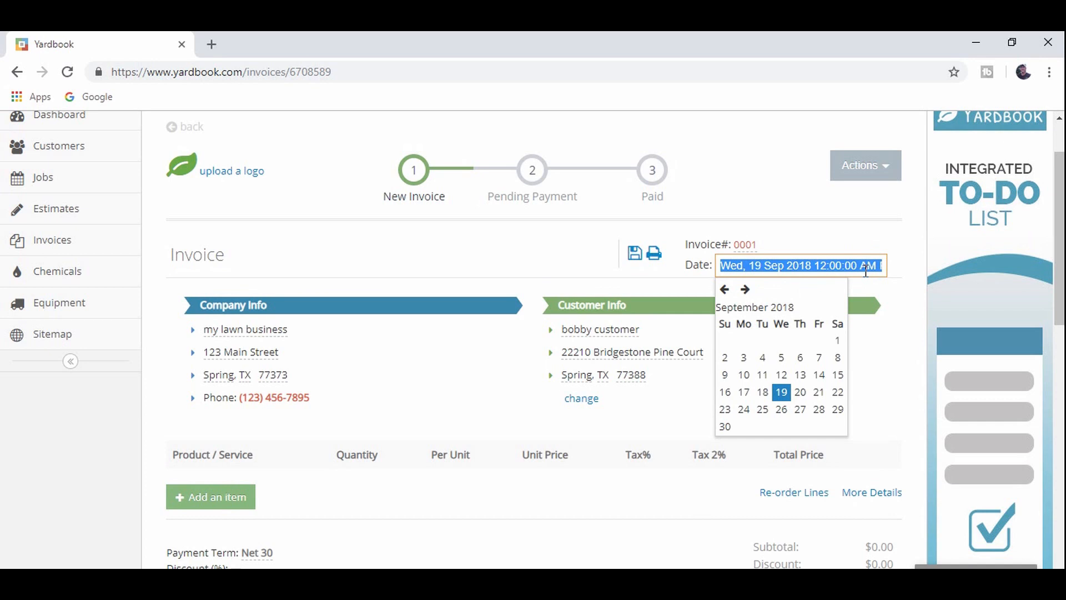
left_click(744, 392)
left_click(793, 384)
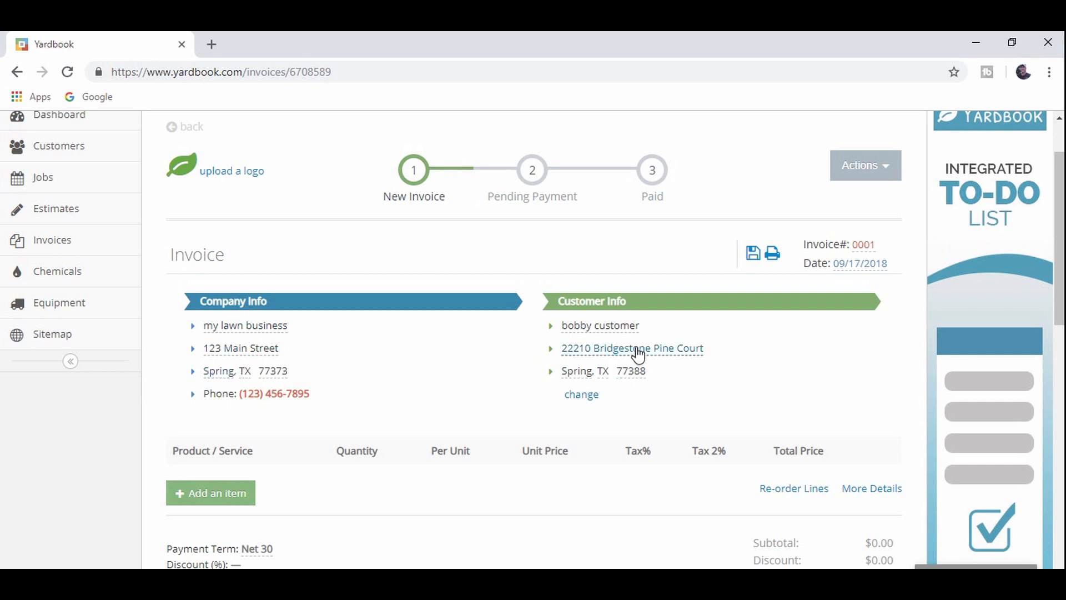
scroll(459, 418, "down", 3)
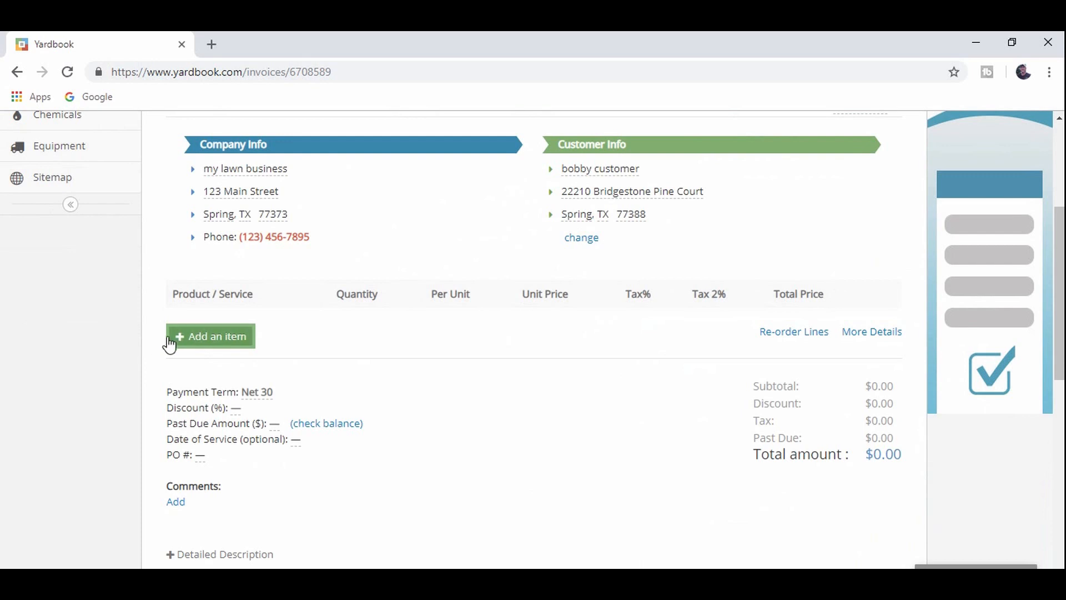
- Open the products and services catalog and tick several services, such as Concrete patio repair and Tree Removal
left_click(207, 337)
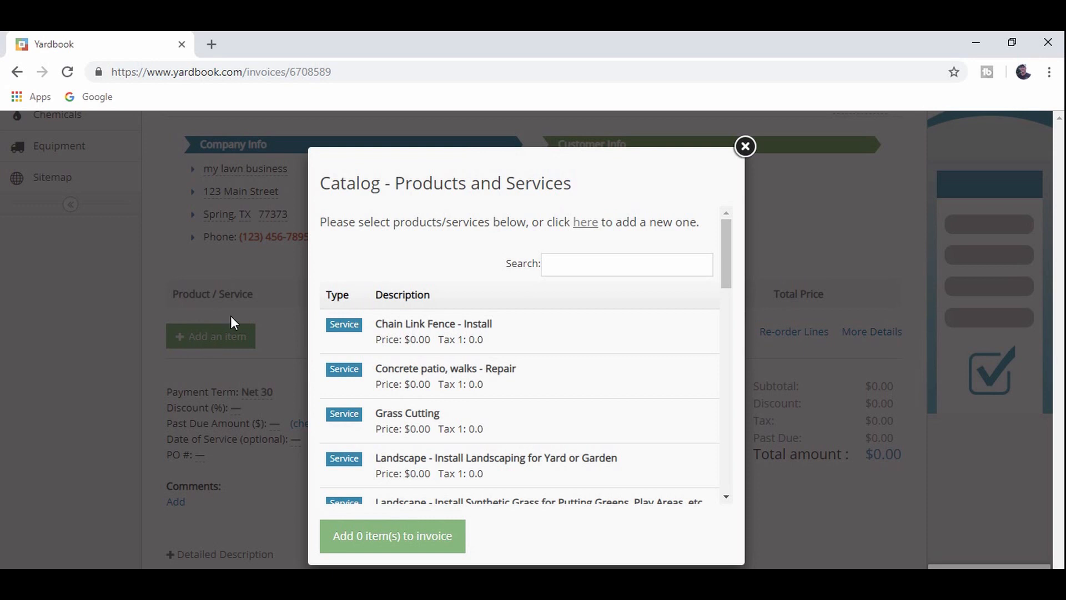
left_click_drag(526, 186, 521, 135)
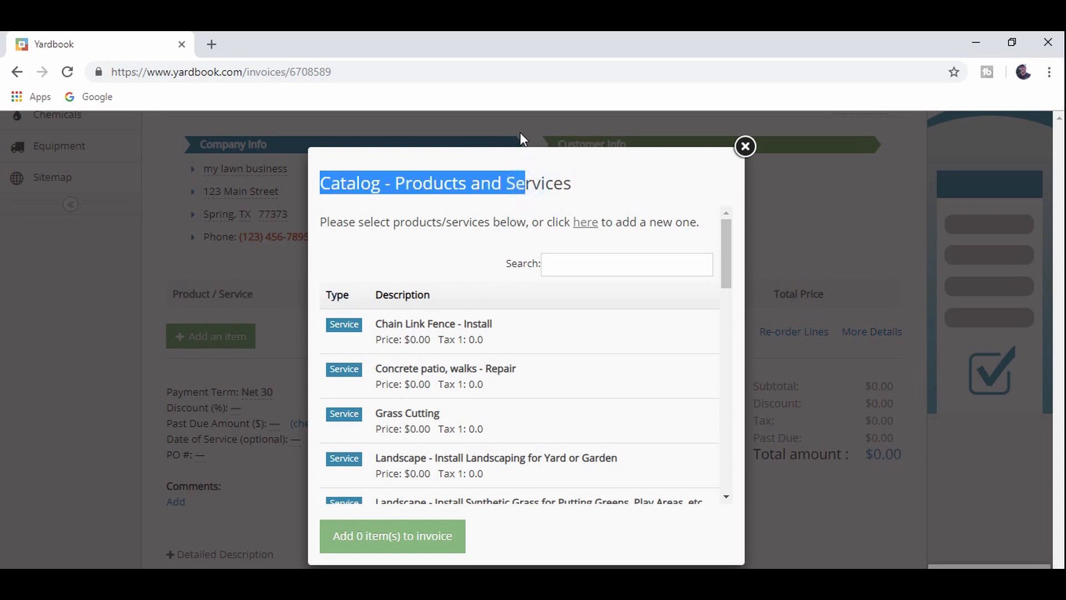
left_click(521, 136)
left_click(215, 339)
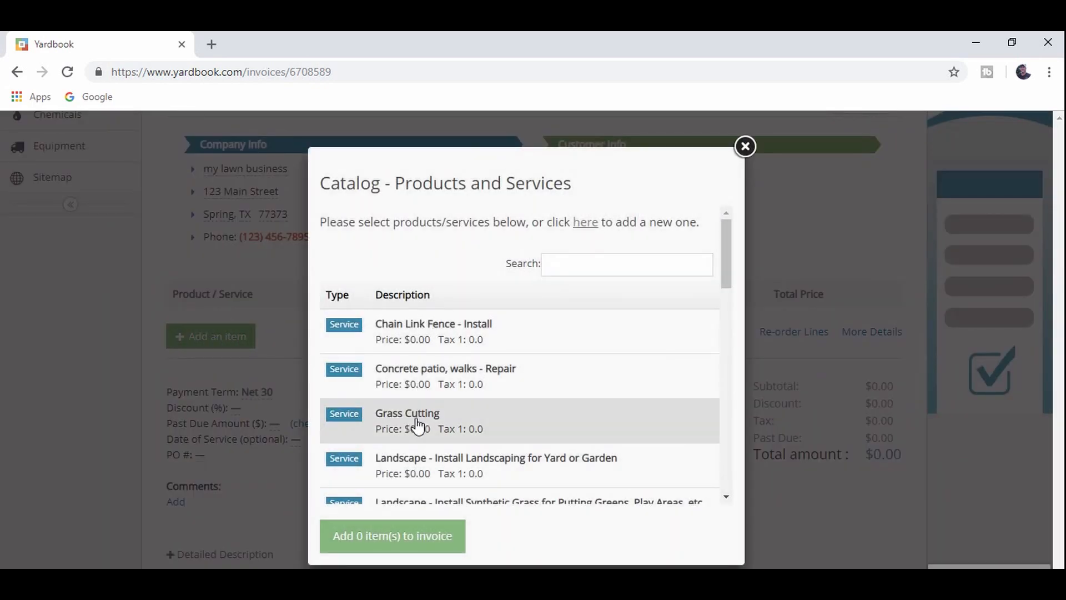
left_click(423, 394)
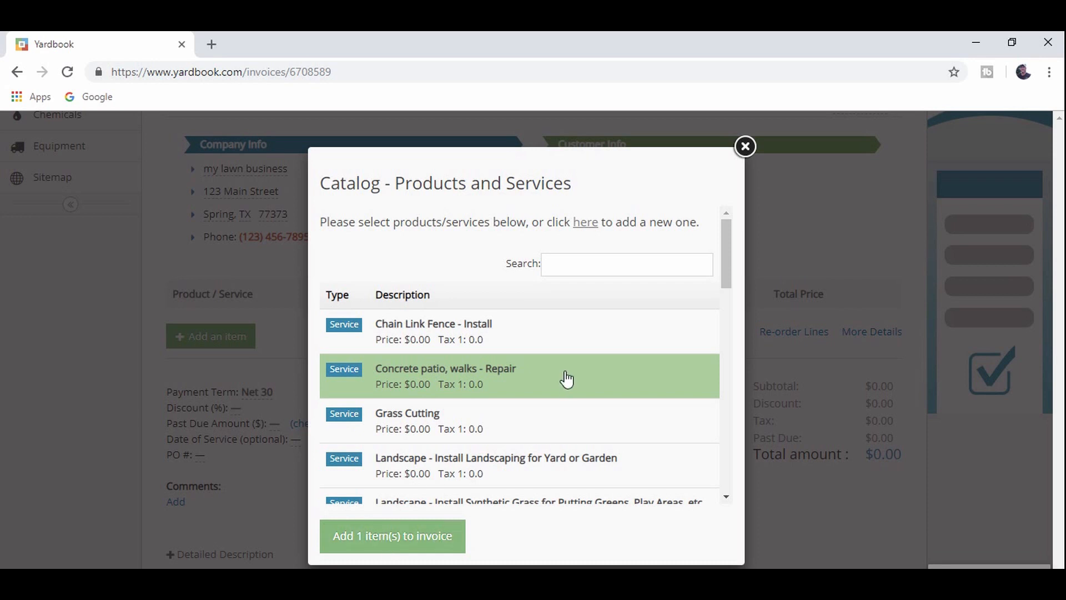
left_click(526, 459)
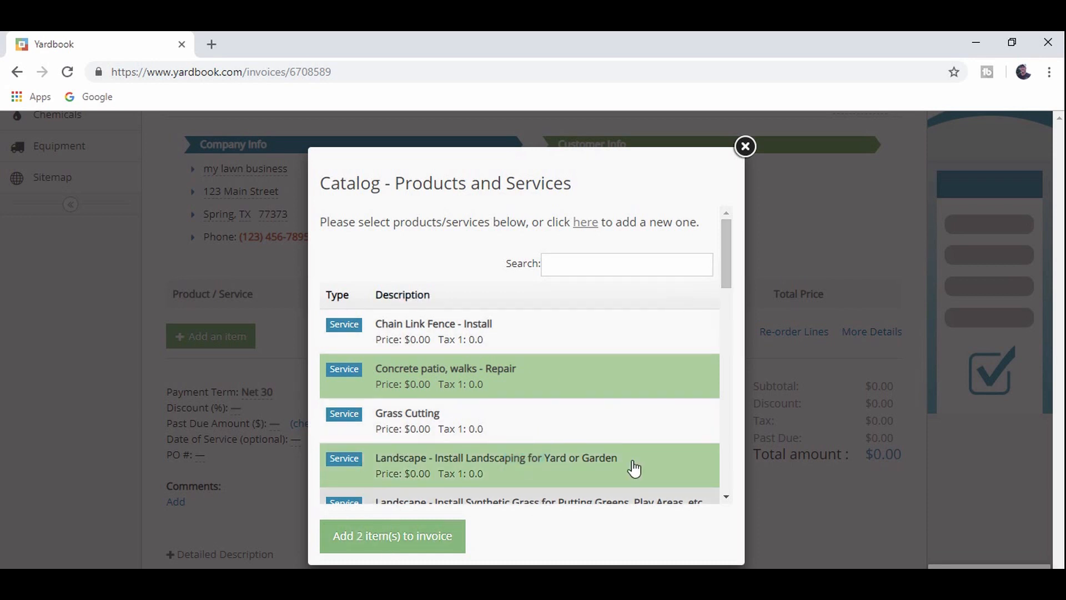
left_click_drag(727, 266, 725, 307)
left_click(571, 370)
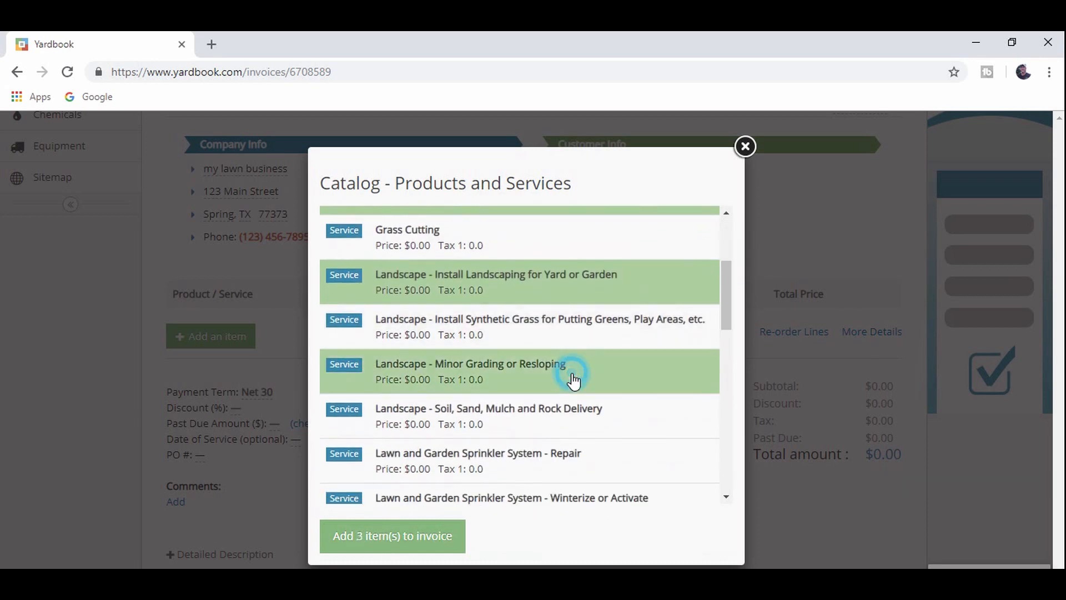
left_click(542, 450)
left_click_drag(725, 309, 704, 502)
left_click(410, 398)
left_click(453, 349)
left_click(468, 309)
left_click(474, 269)
- Untick those services, select only Grass Cutting, and add that one item to the invoice
left_click(444, 404)
left_click(464, 352)
left_click(474, 309)
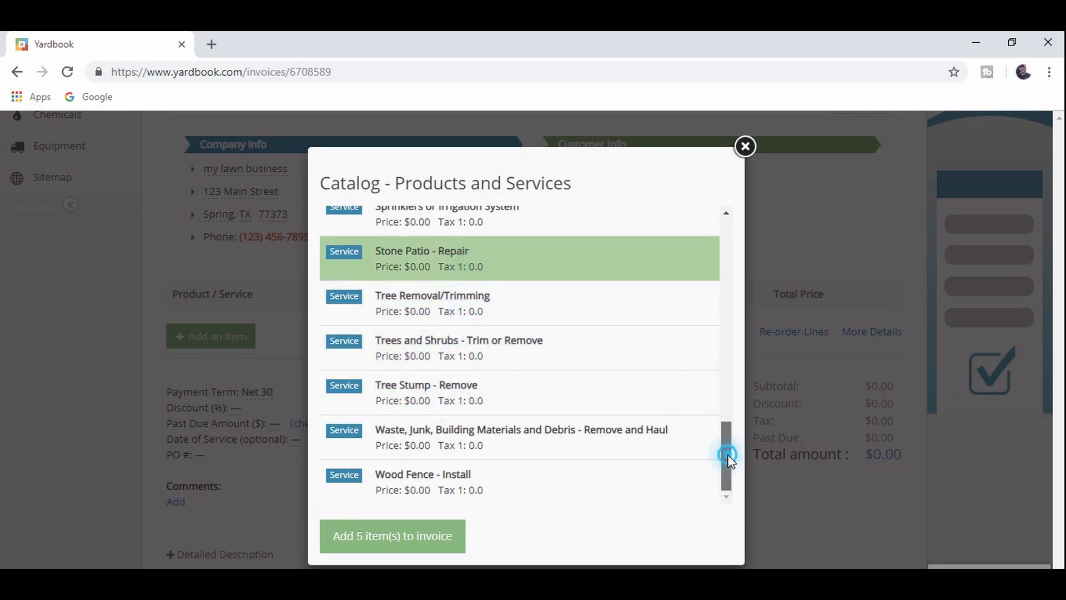
left_click_drag(728, 454, 766, 240)
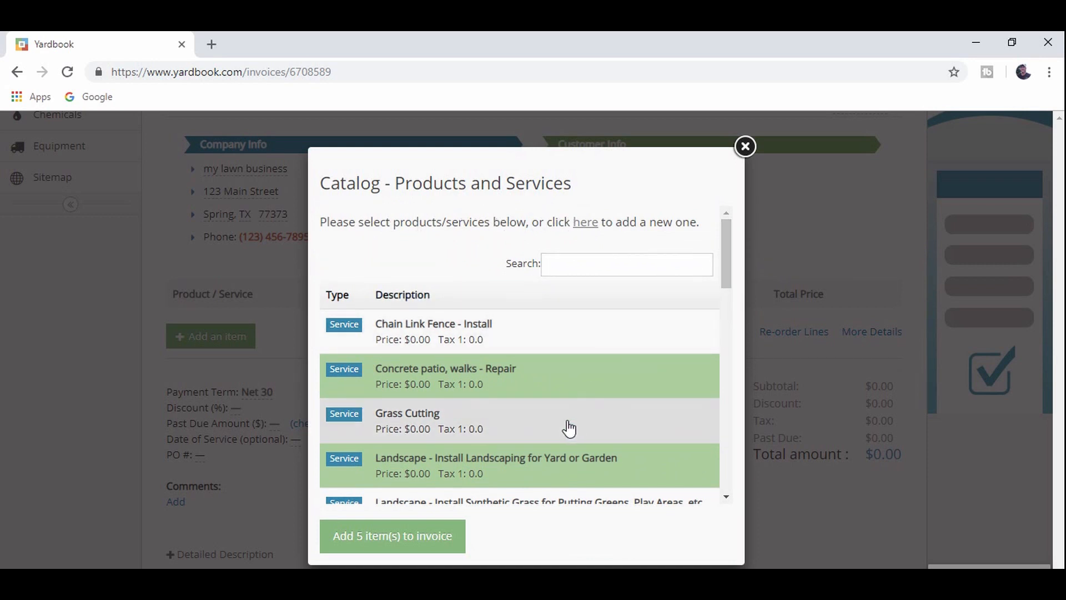
left_click(551, 367)
left_click(528, 459)
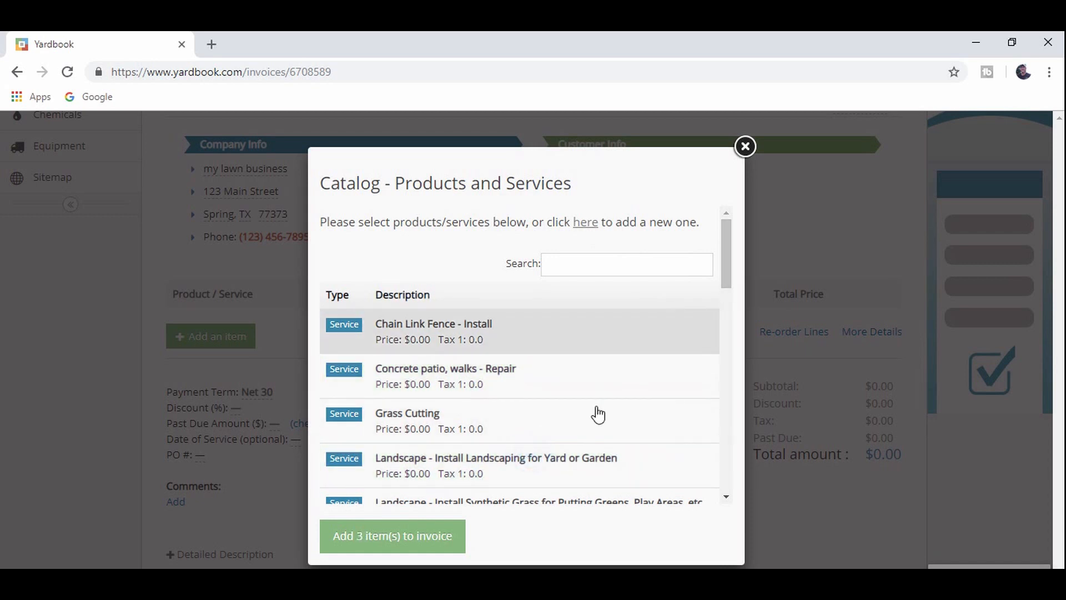
left_click_drag(727, 270, 708, 500)
left_click(633, 257)
left_click(616, 334)
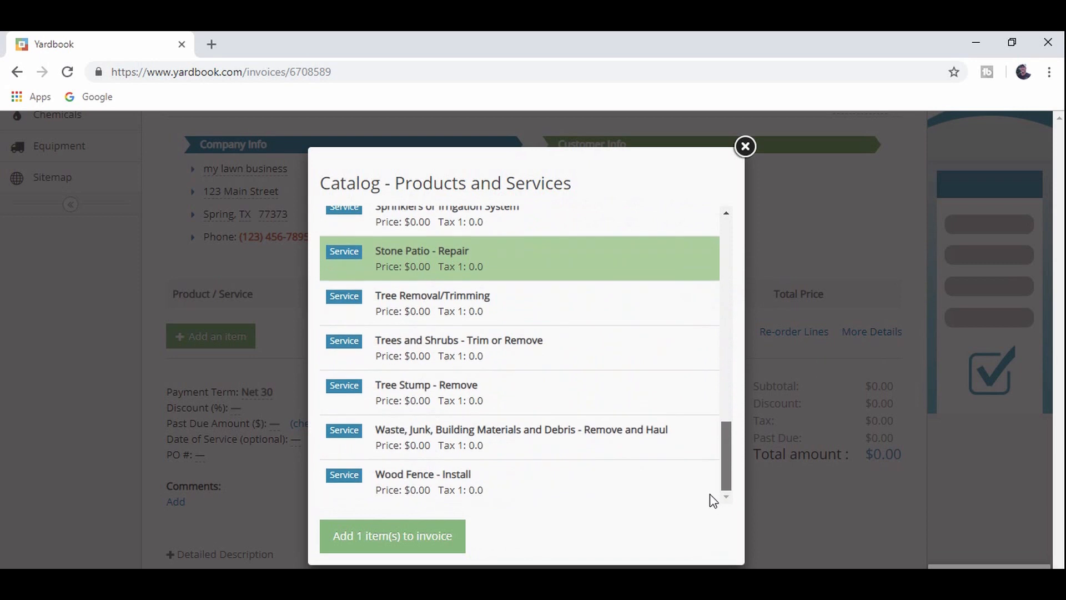
left_click(624, 272)
left_click_drag(724, 463, 752, 233)
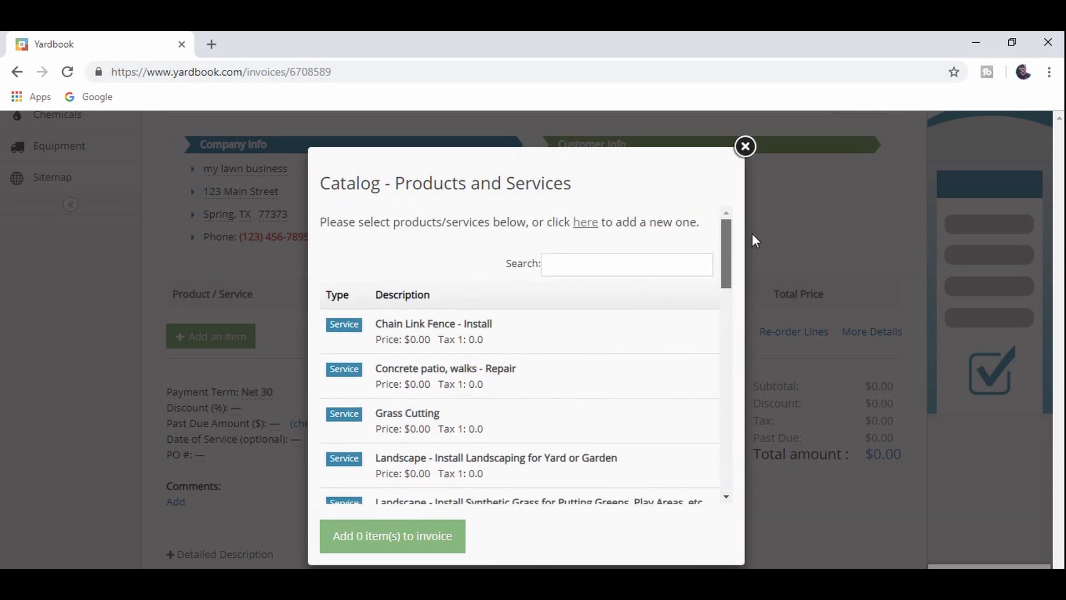
left_click(468, 425)
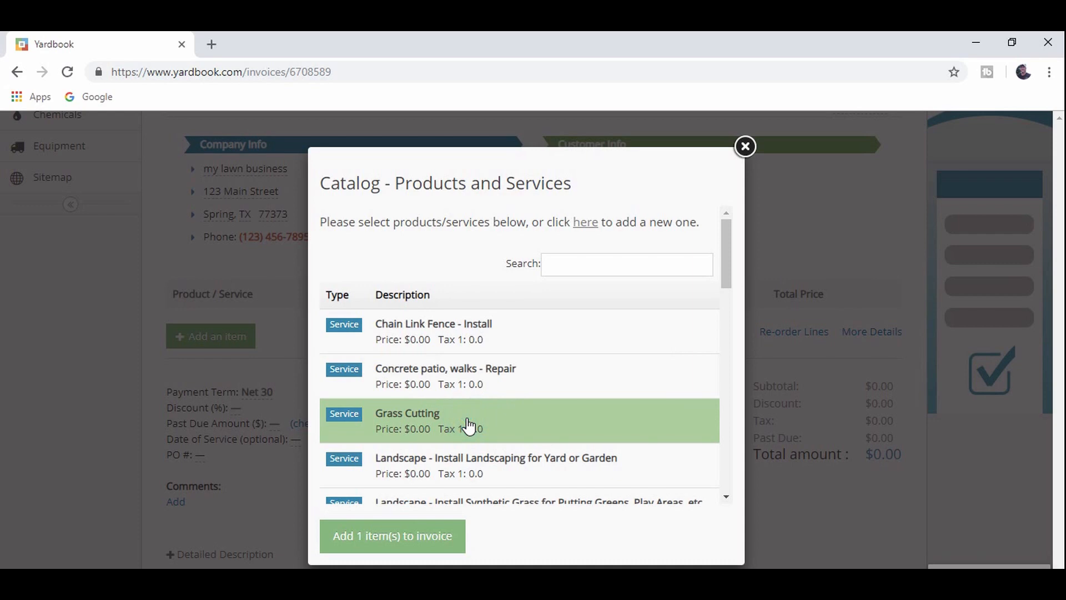
left_click(431, 533)
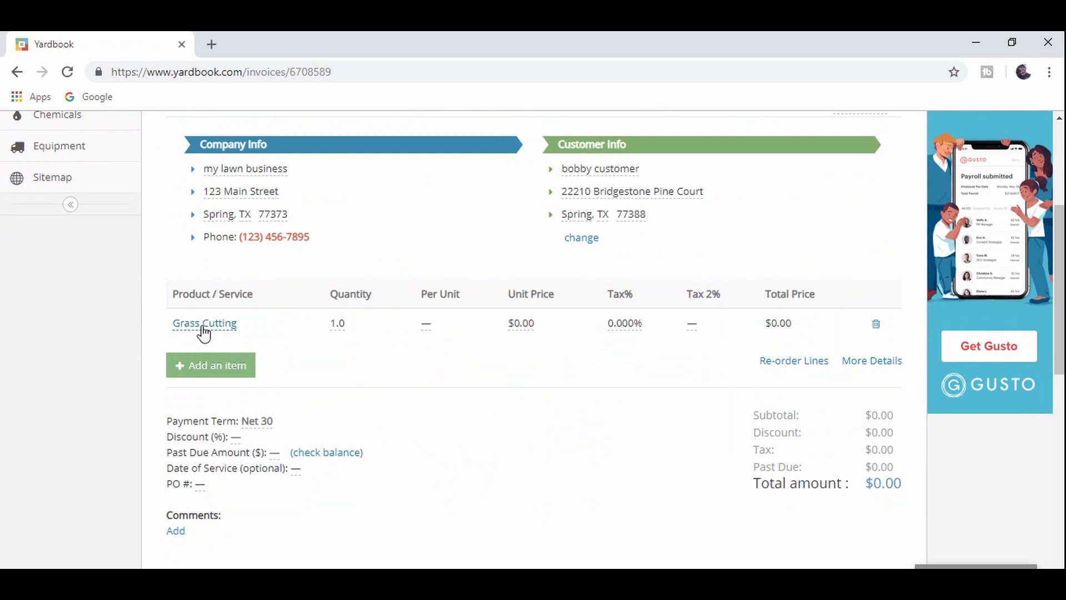
- Extend the Grass Cutting line description to 'Grass Cutting - Plus flower bed clean up'
left_click(204, 328)
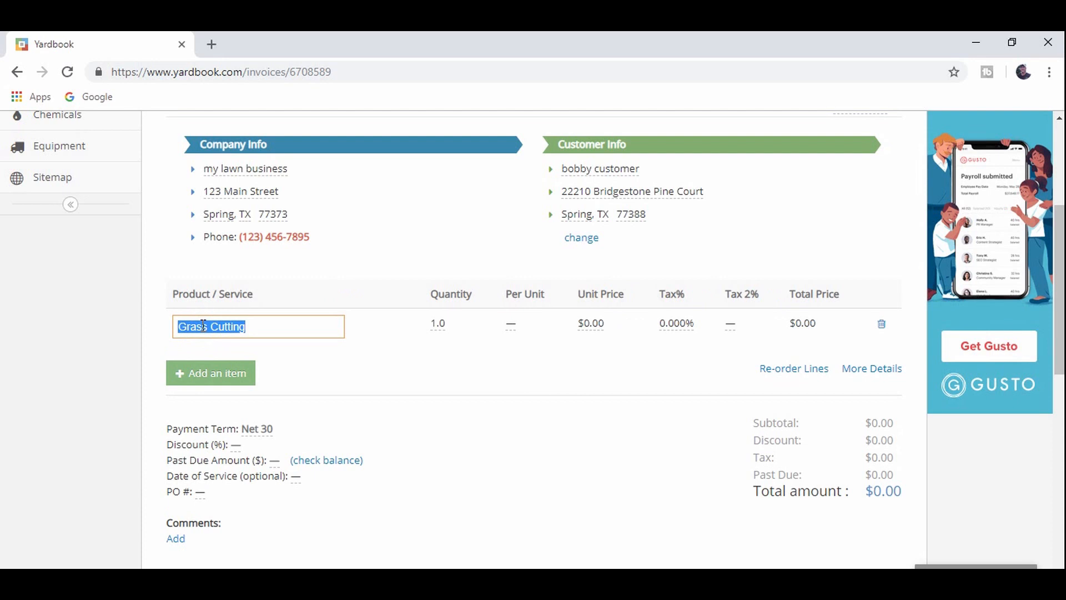
key("End")
type("- P:lus ")
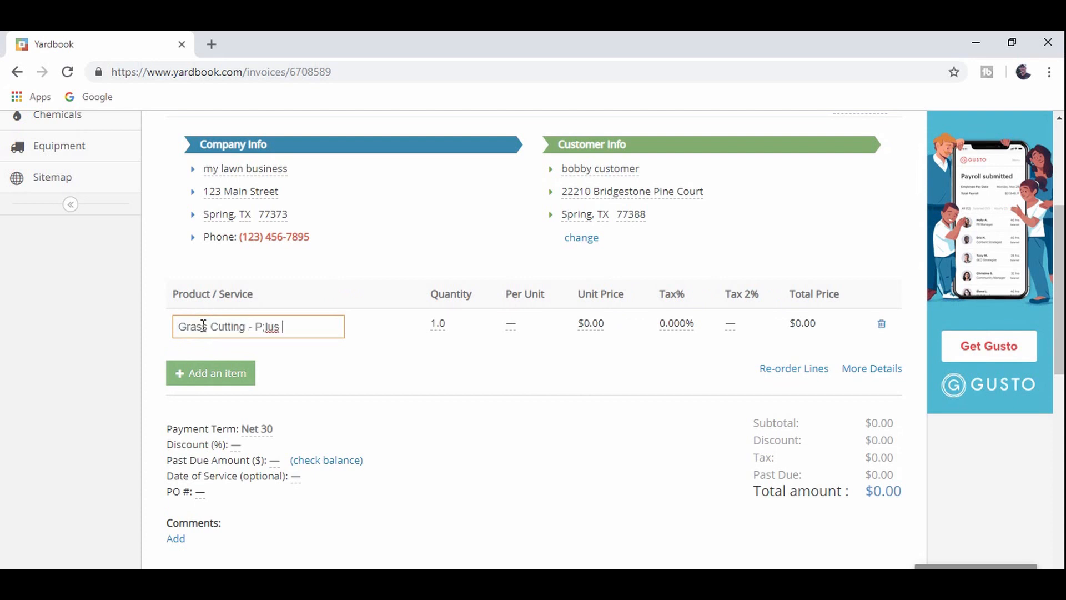
type("s flower bed clean u0")
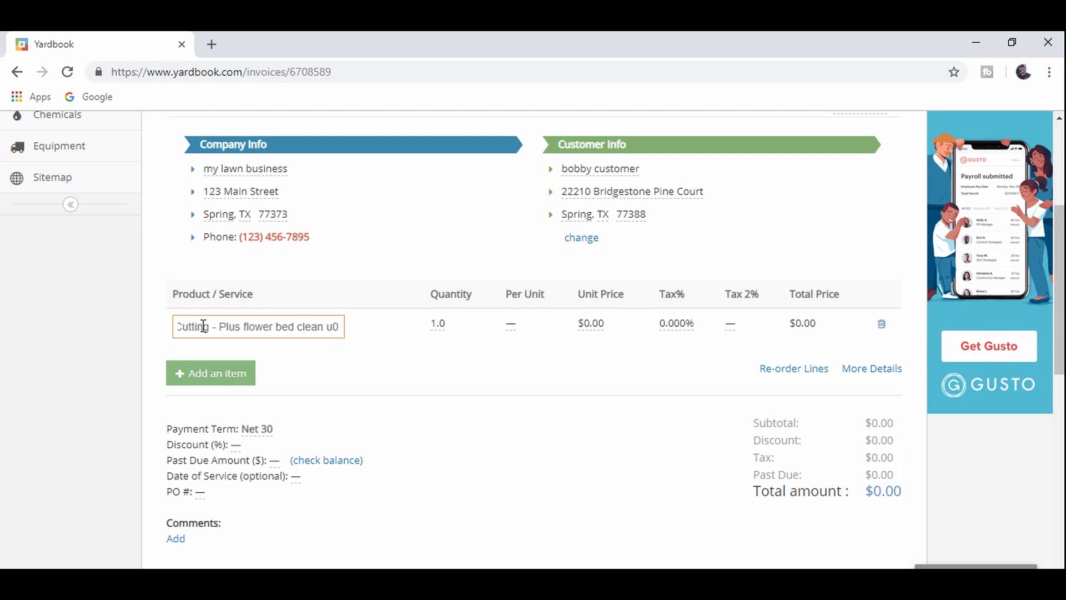
key("Return")
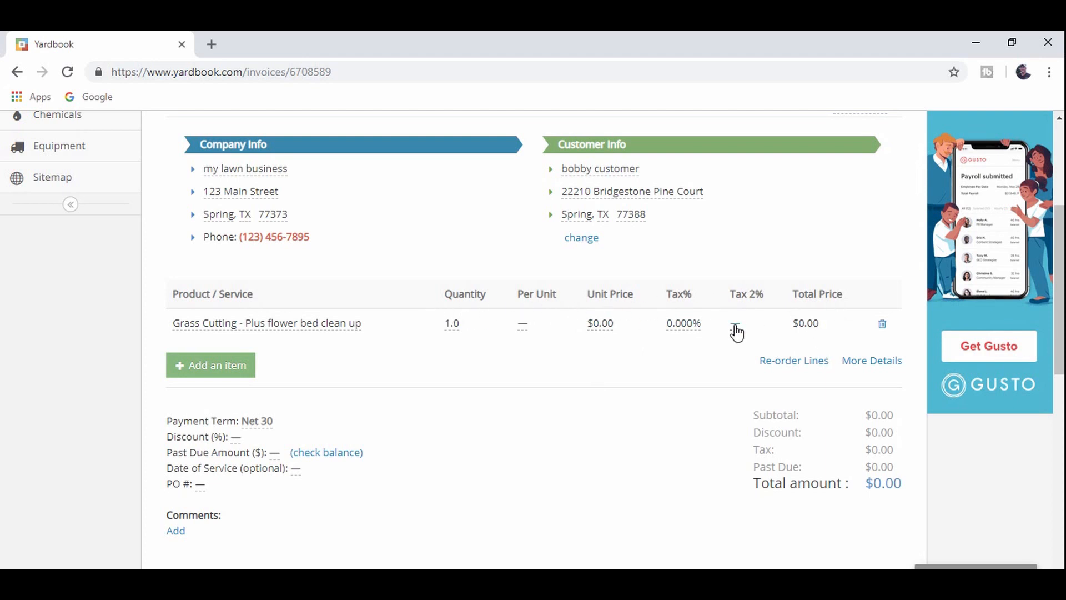
- Set the line's unit price to 75.00, bringing the total to $75.00
left_click(607, 327)
type("75.00")
key("Return")
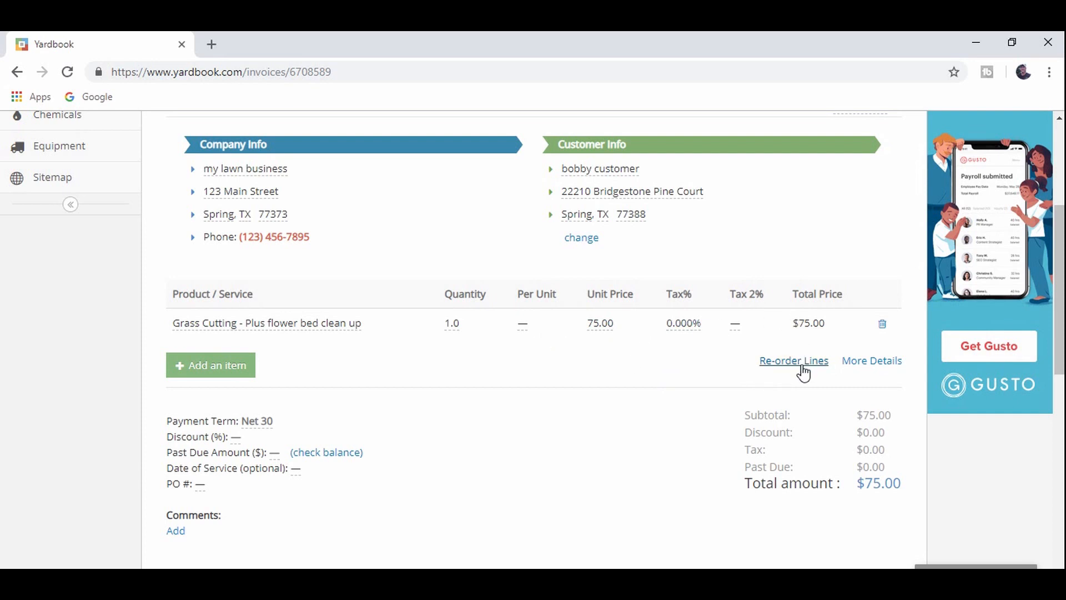
- Switch the line items back to the pricing columns and scroll down to the $75.00 totals
left_click(869, 361)
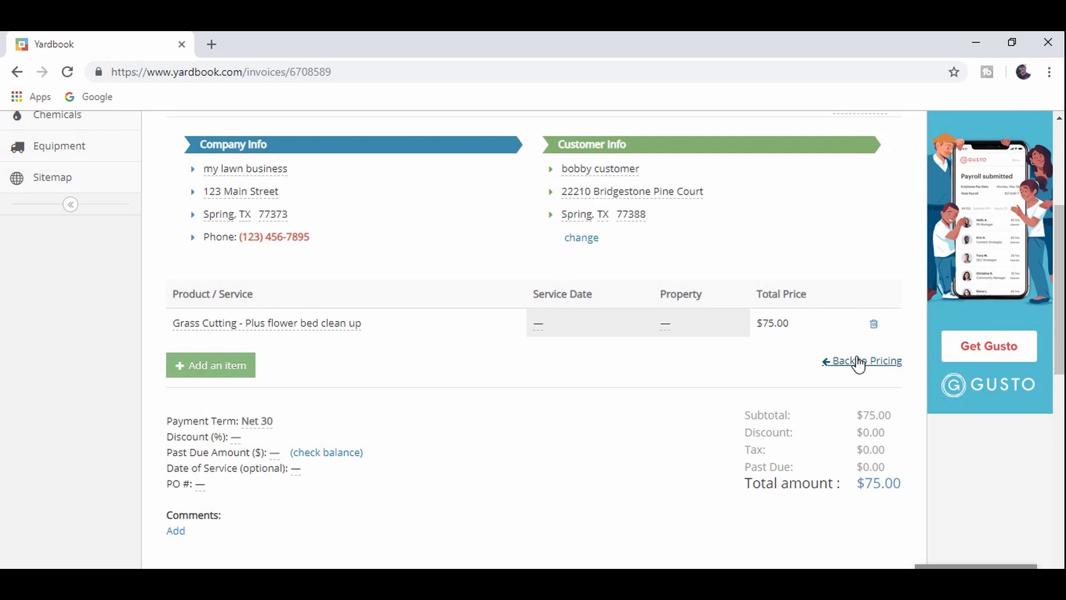
left_click(858, 361)
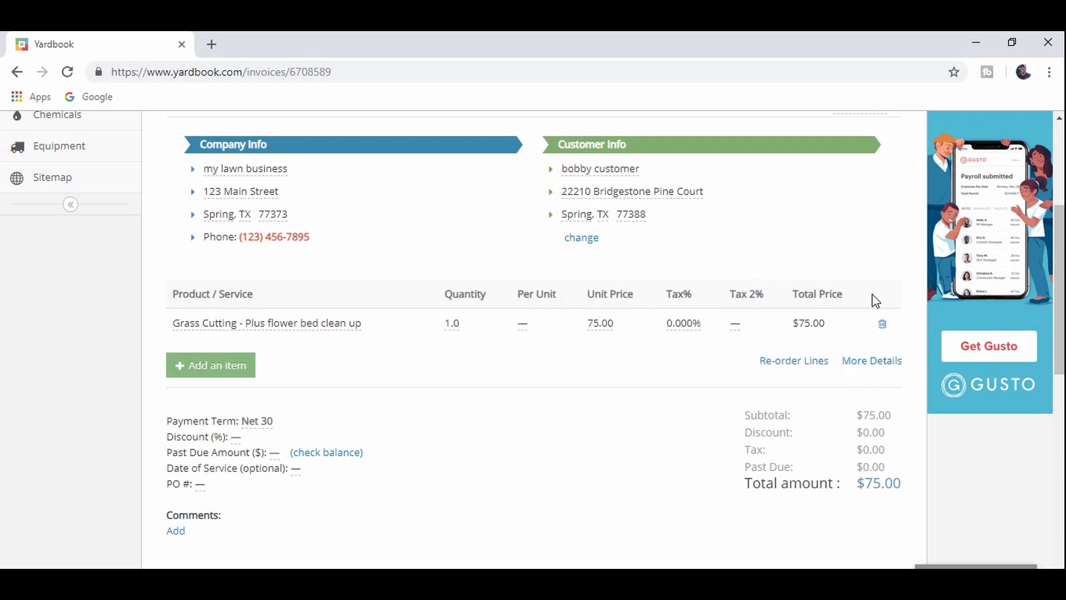
left_click(868, 358)
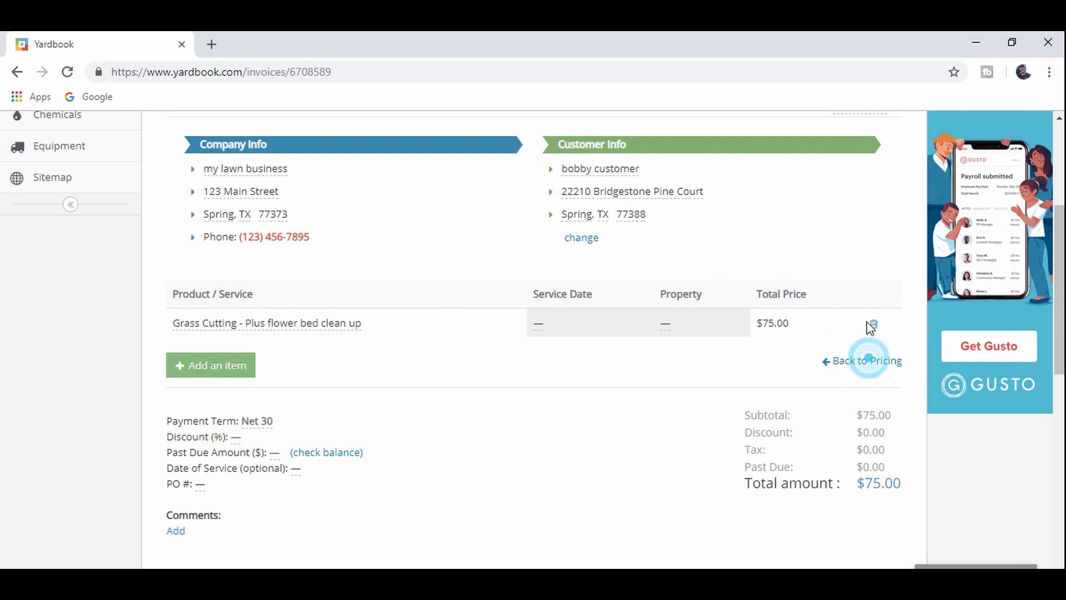
left_click(861, 364)
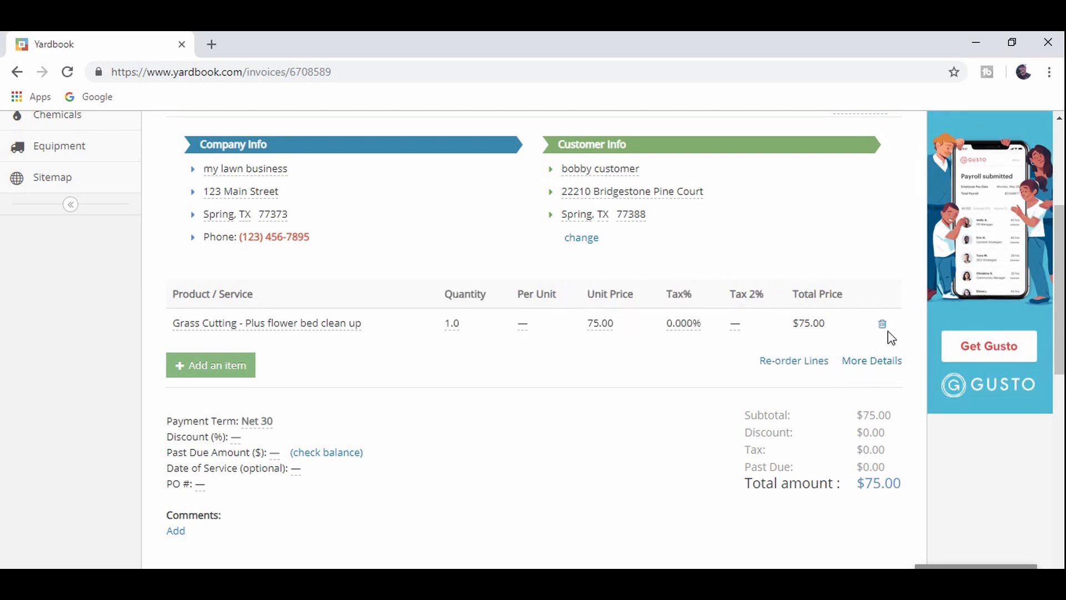
scroll(702, 373, "down", 3)
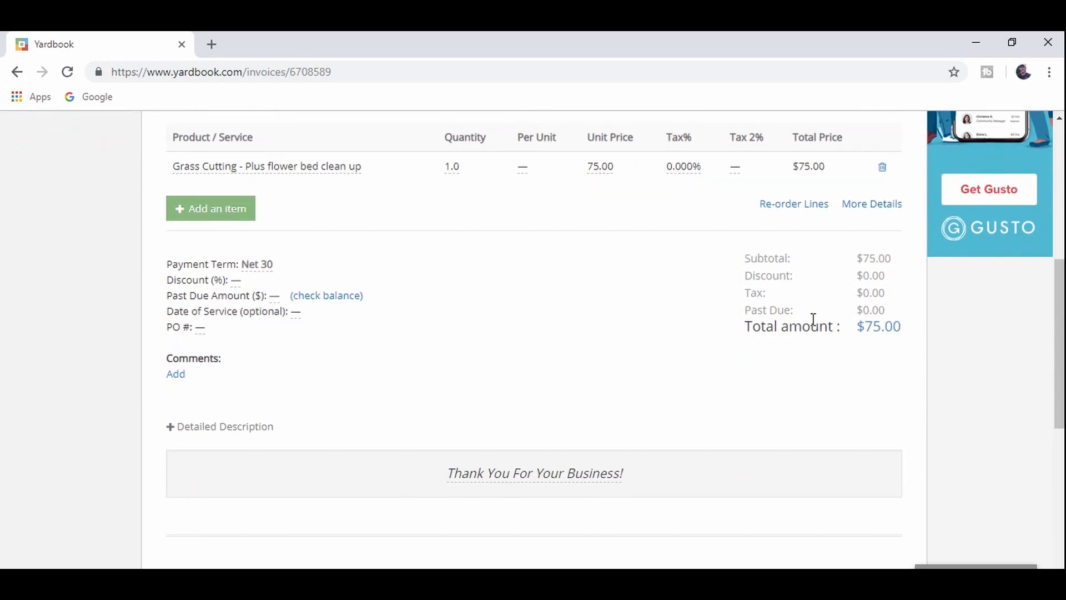
- Change the invoice payment term from Net 30 to Due On Receipt
left_click(269, 272)
left_click(399, 268)
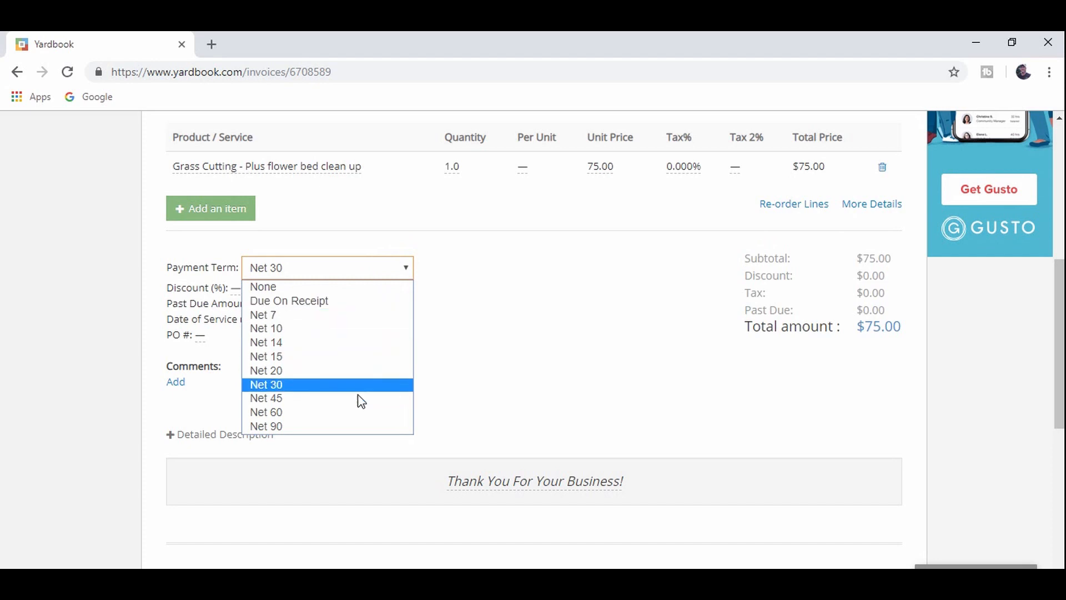
left_click(348, 302)
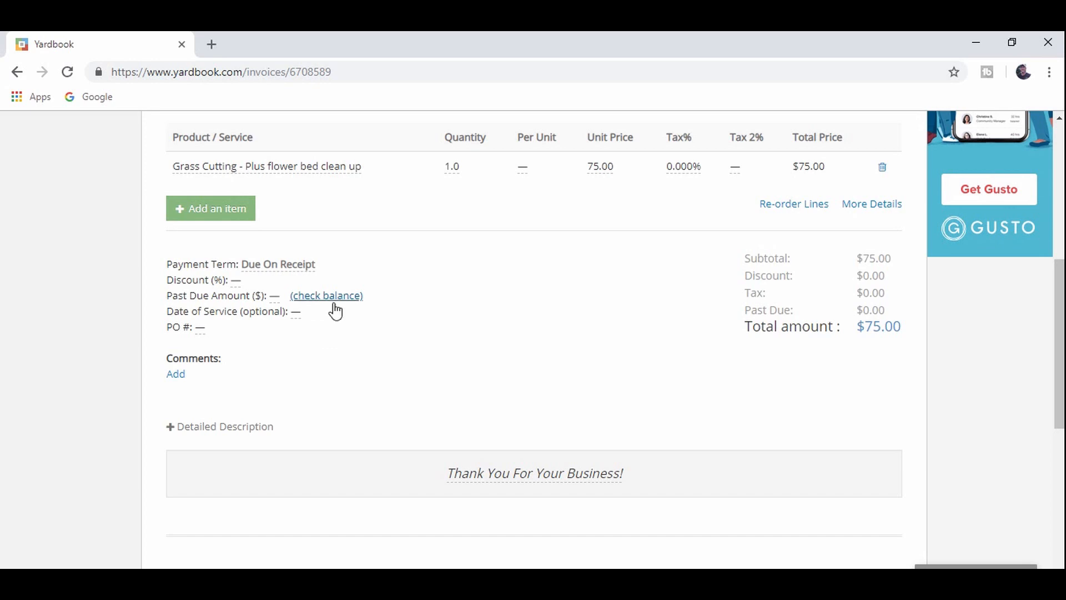
- Check the customer's billing history, then start an empty invoice comment
left_click(330, 296)
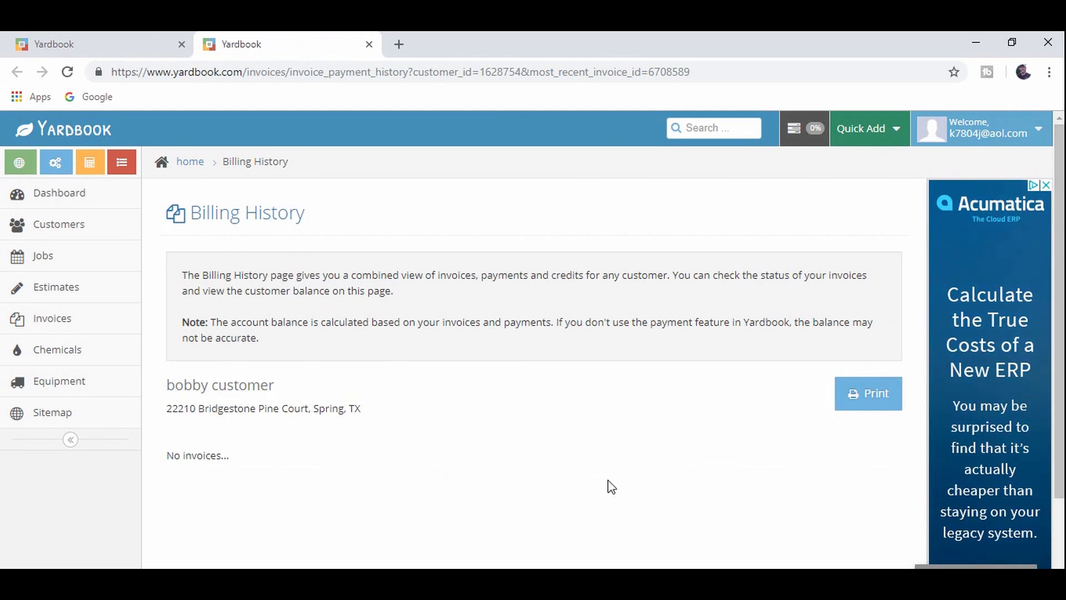
left_click(369, 43)
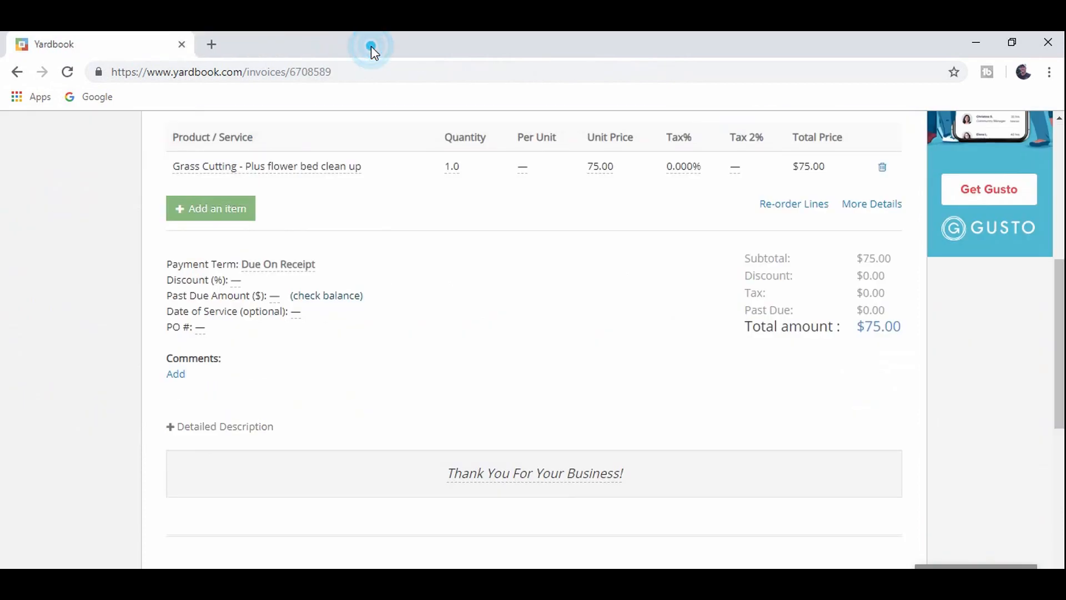
left_click(176, 373)
scroll(257, 316, "down", 5)
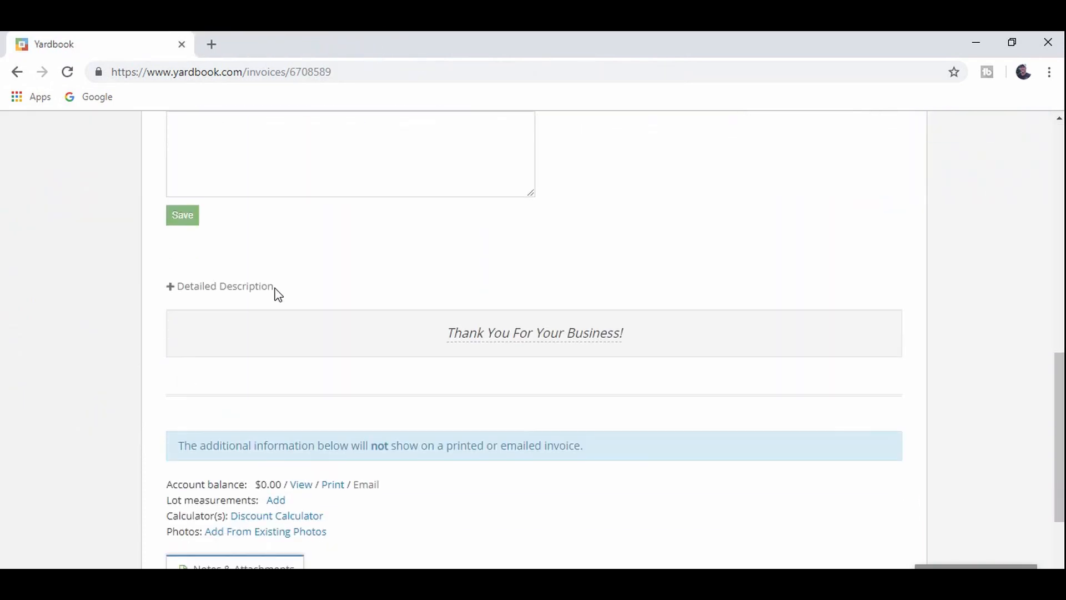
scroll(302, 373, "up", 4)
scroll(303, 373, "up", 1)
- Save a comment remarking that the flower job wasn't worth the money
left_click(320, 386)
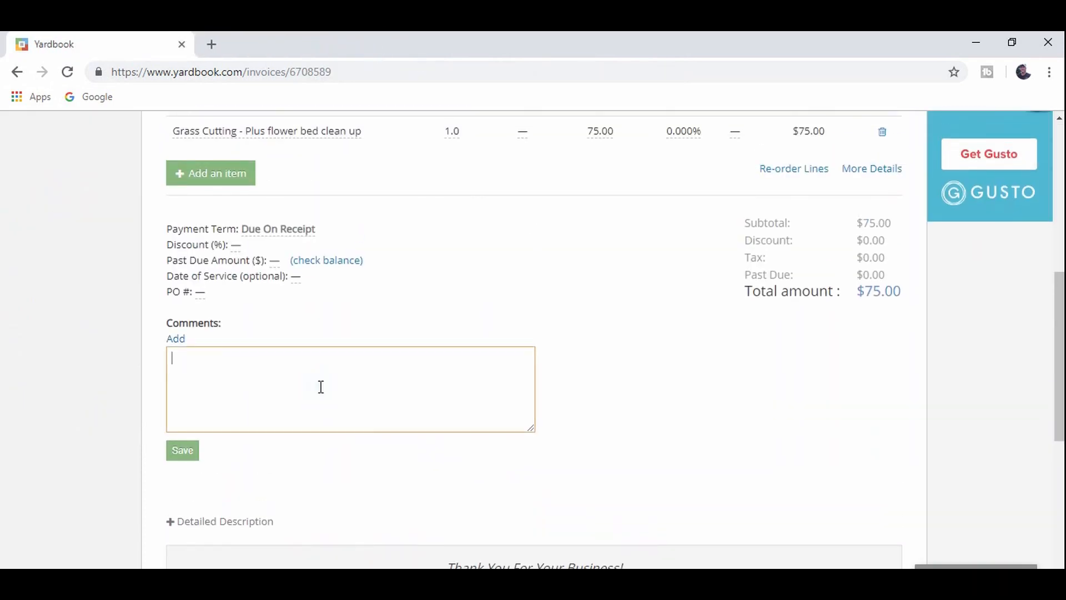
type("this flower was a pin to dp")
key("BackSpace")
key("BackSpace")
type("o and wasn;")
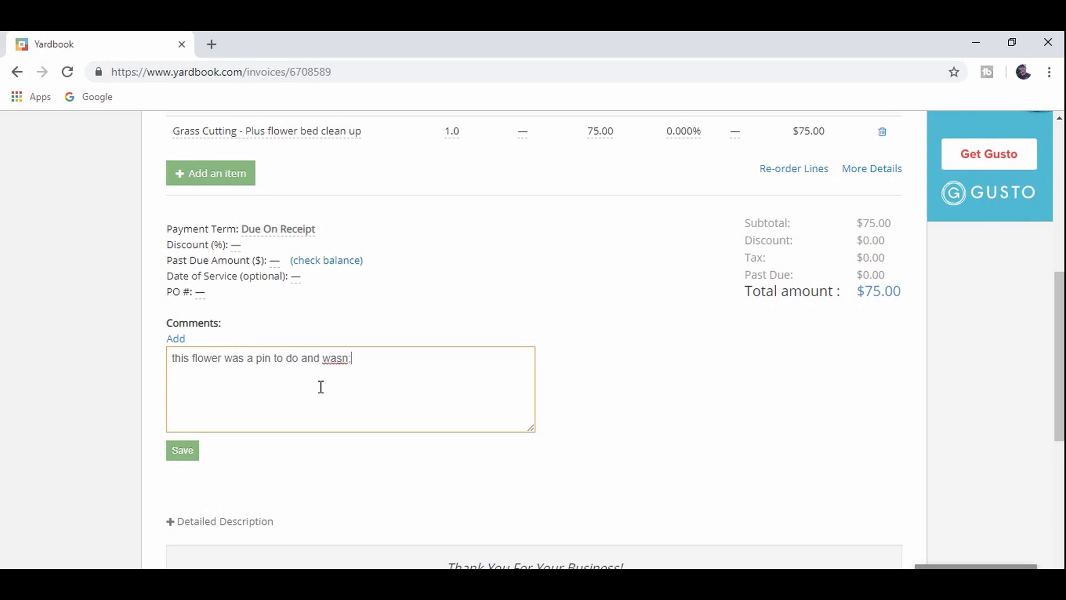
type("nt worth the money lol")
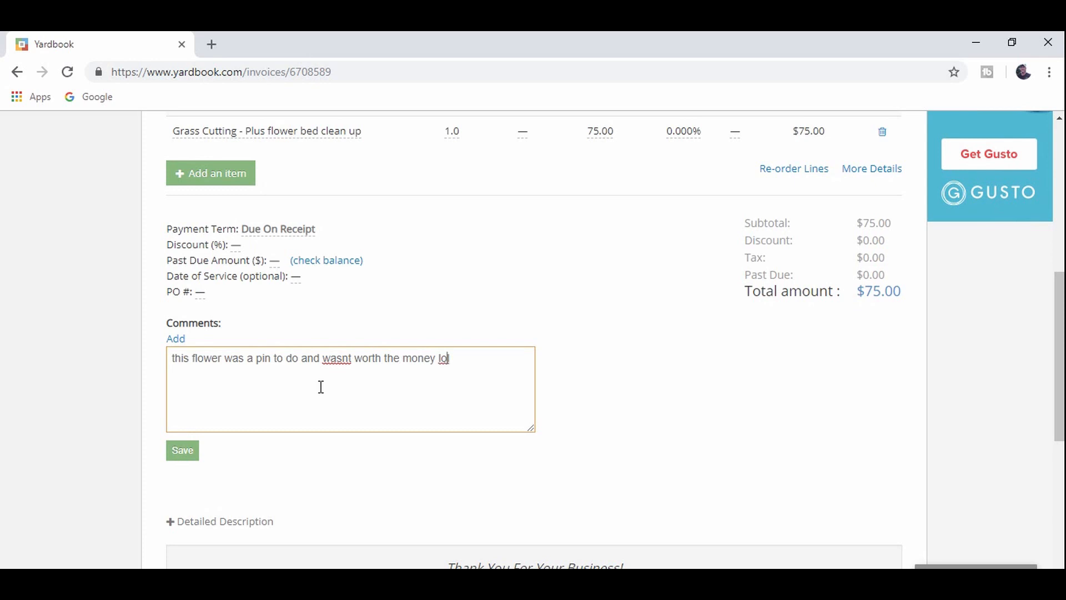
type("'")
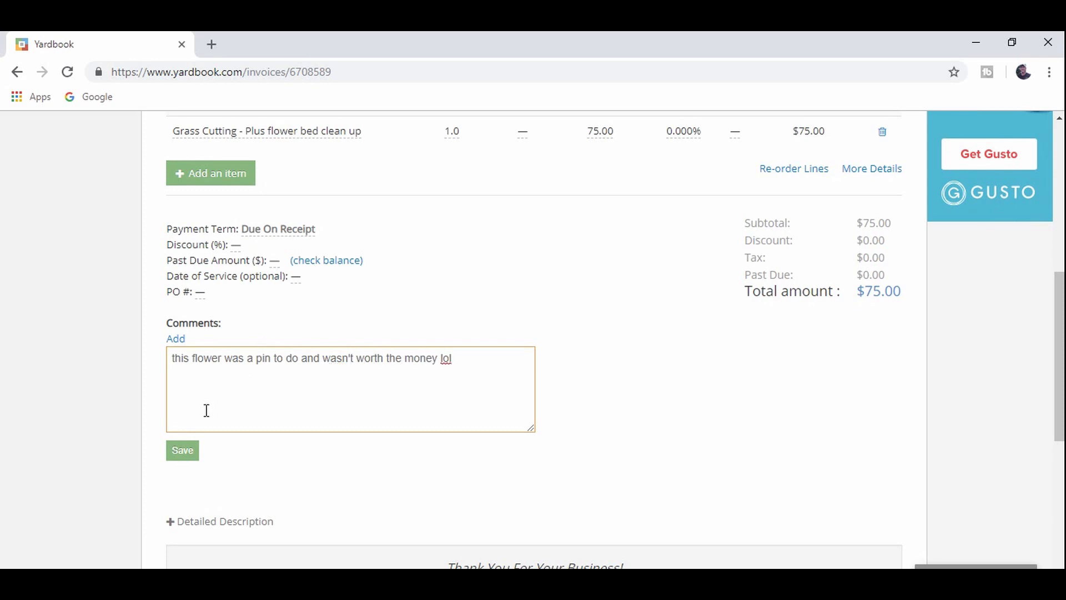
left_click(183, 451)
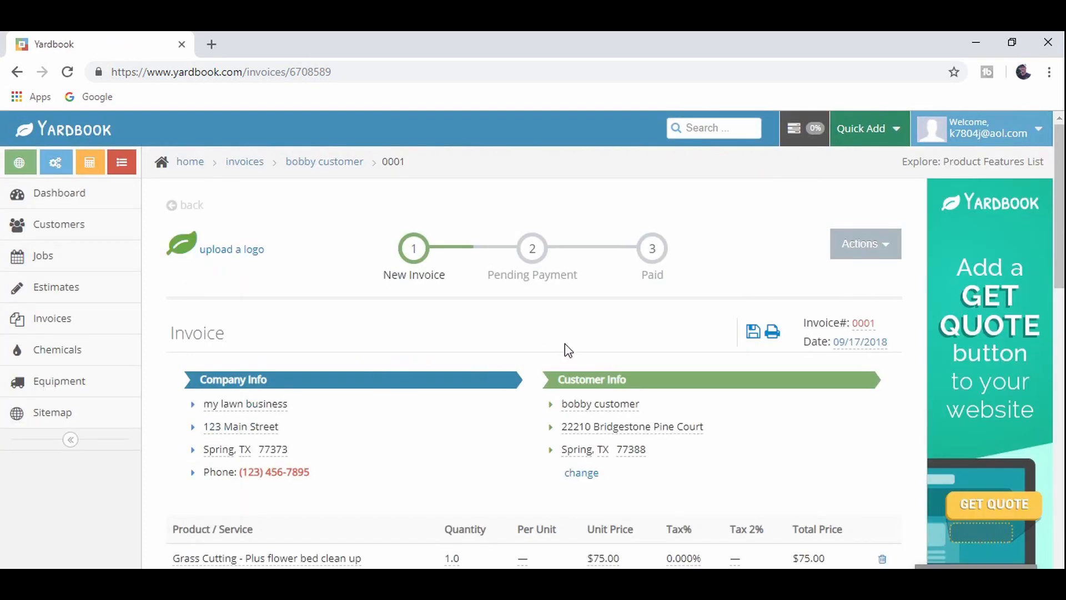
- Edit the comment, delete all its text, and save it empty
scroll(461, 371, "down", 7)
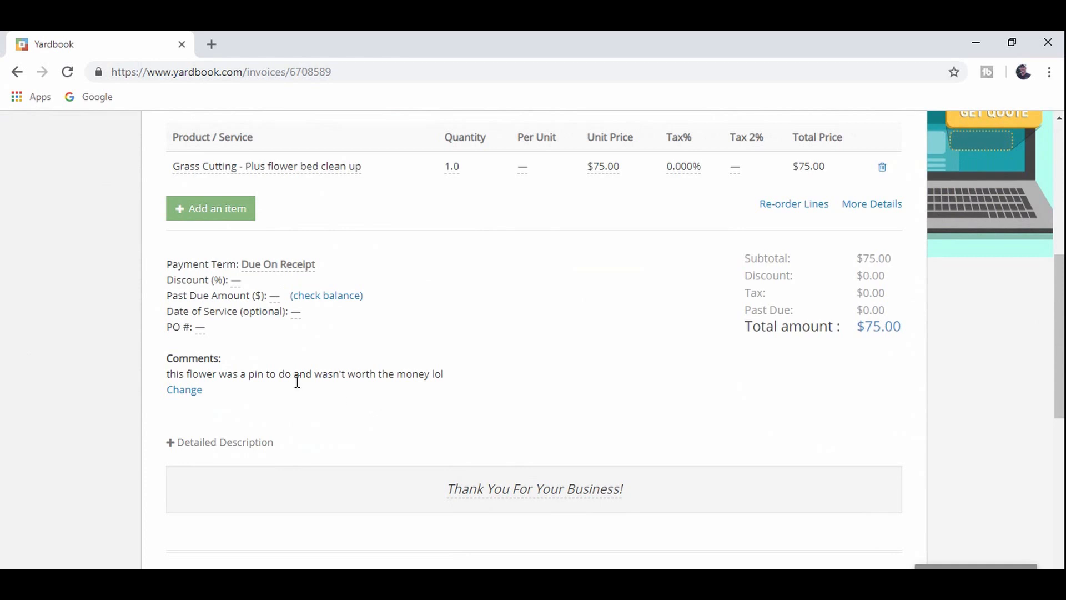
left_click(197, 391)
scroll(314, 326, "down", 5)
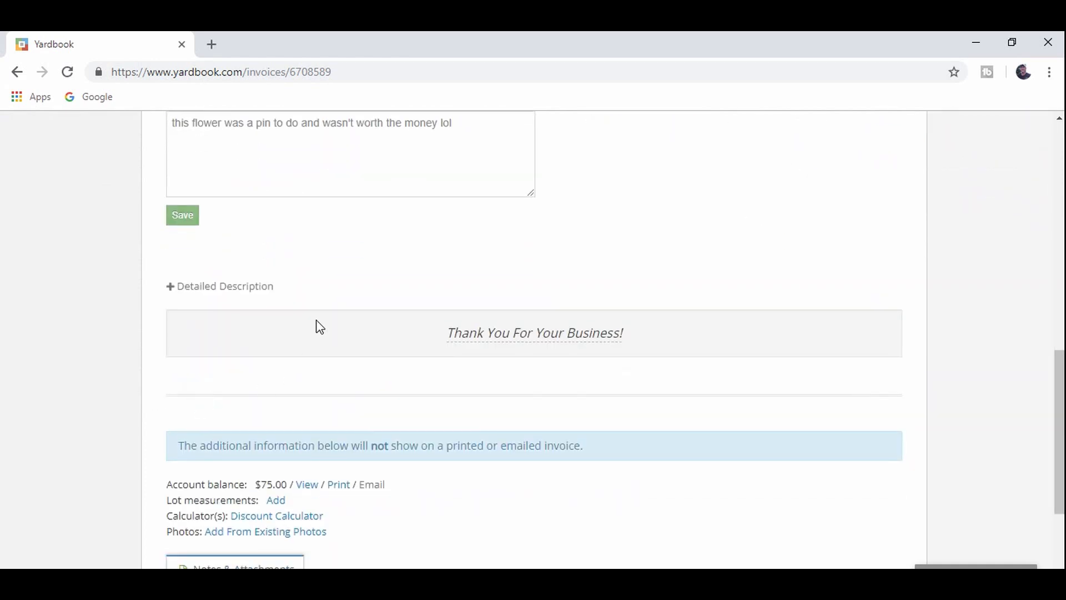
scroll(444, 345, "up", 4)
left_click_drag(447, 352, 178, 383)
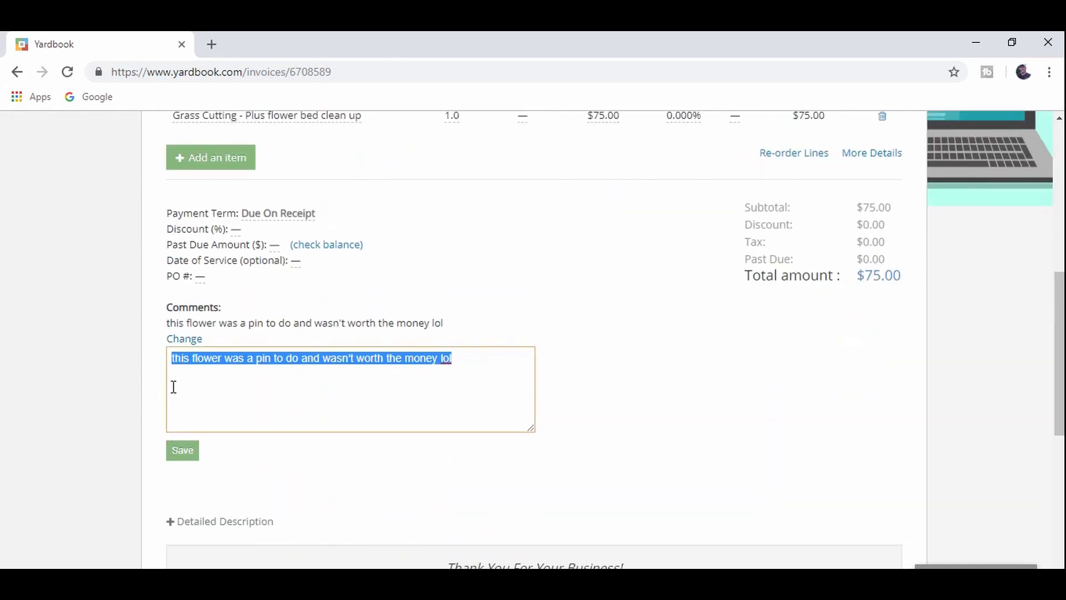
key("BackSpace")
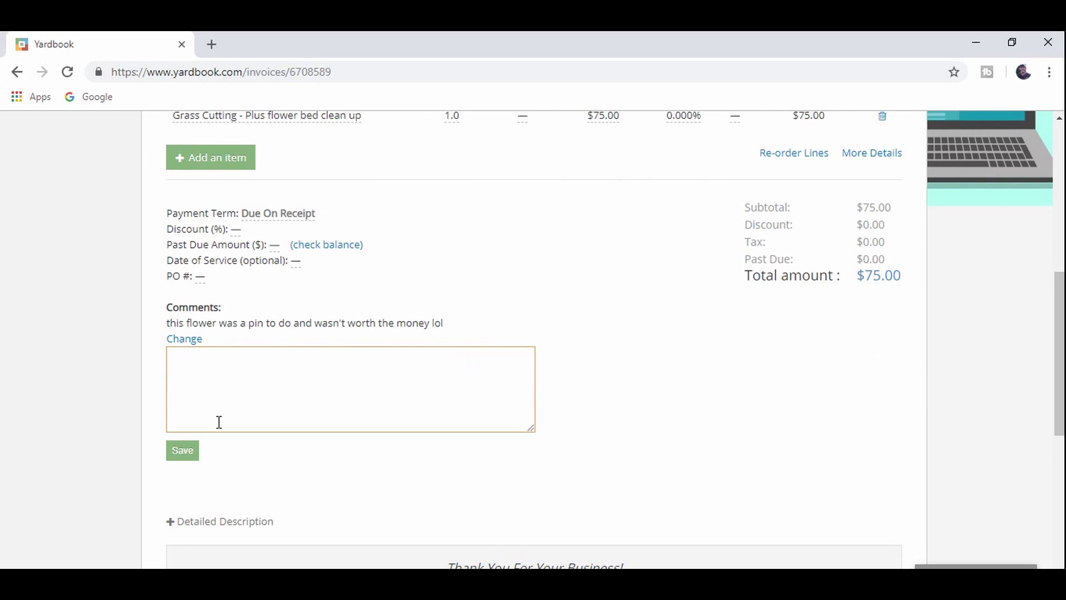
left_click(192, 460)
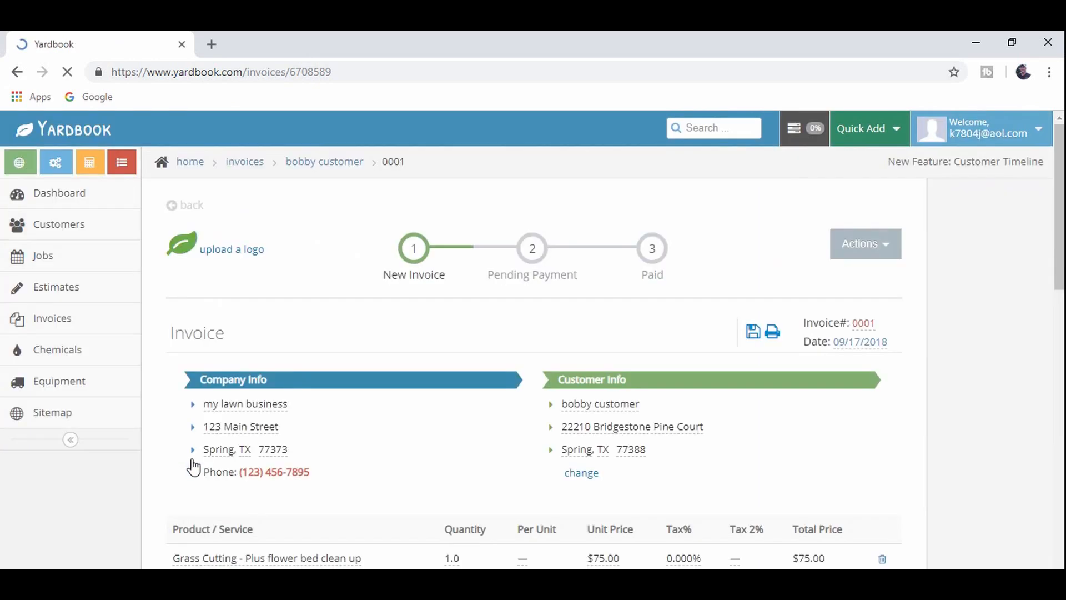
- Start a new invoice comment and expand the detailed description section
scroll(217, 455, "down", 7)
scroll(230, 444, "down", 2)
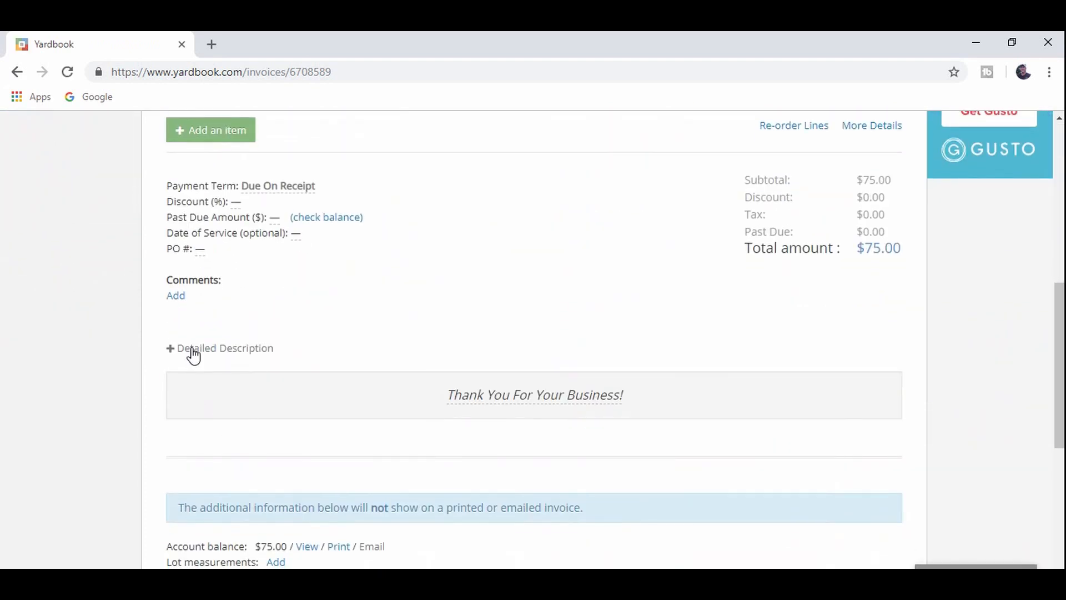
left_click(180, 300)
scroll(338, 283, "down", 3)
scroll(365, 284, "up", 1)
left_click(374, 243)
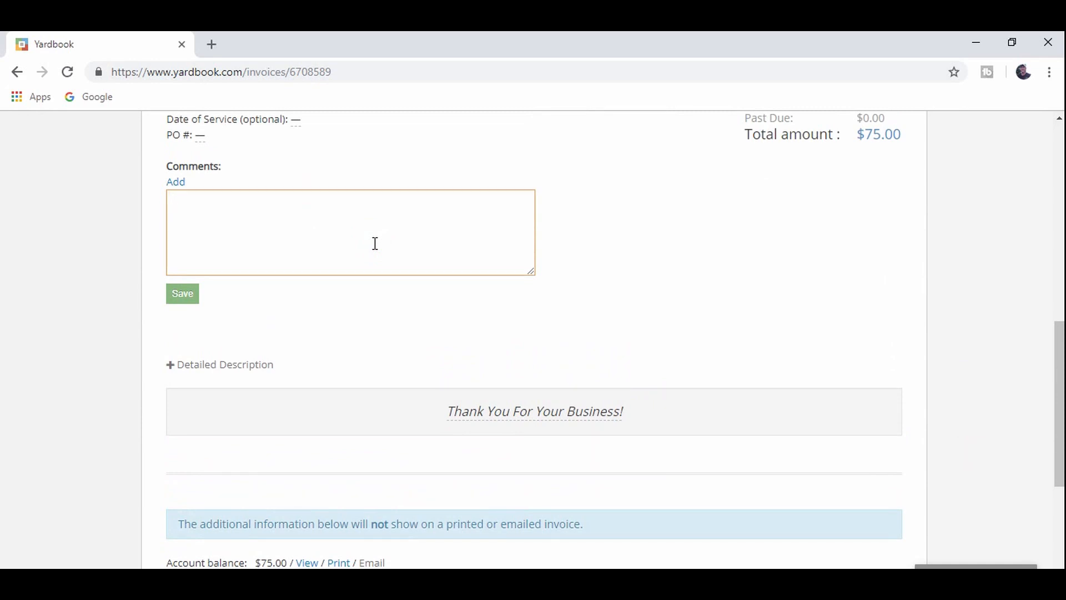
scroll(375, 243, "up", 4)
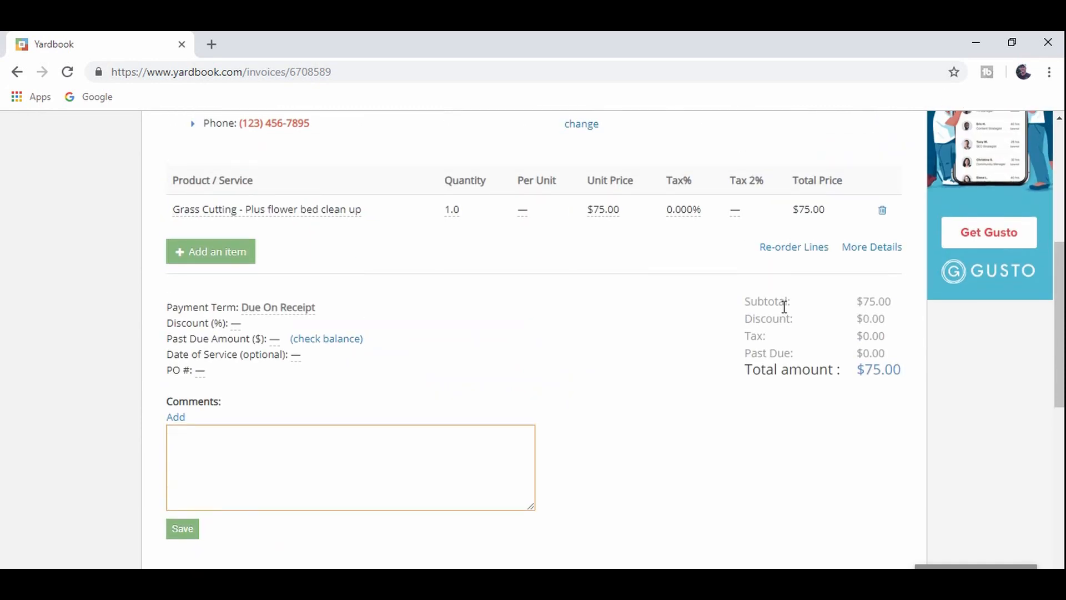
scroll(784, 305, "up", 6)
scroll(733, 422, "down", 10)
left_click(169, 367)
scroll(342, 377, "down", 1)
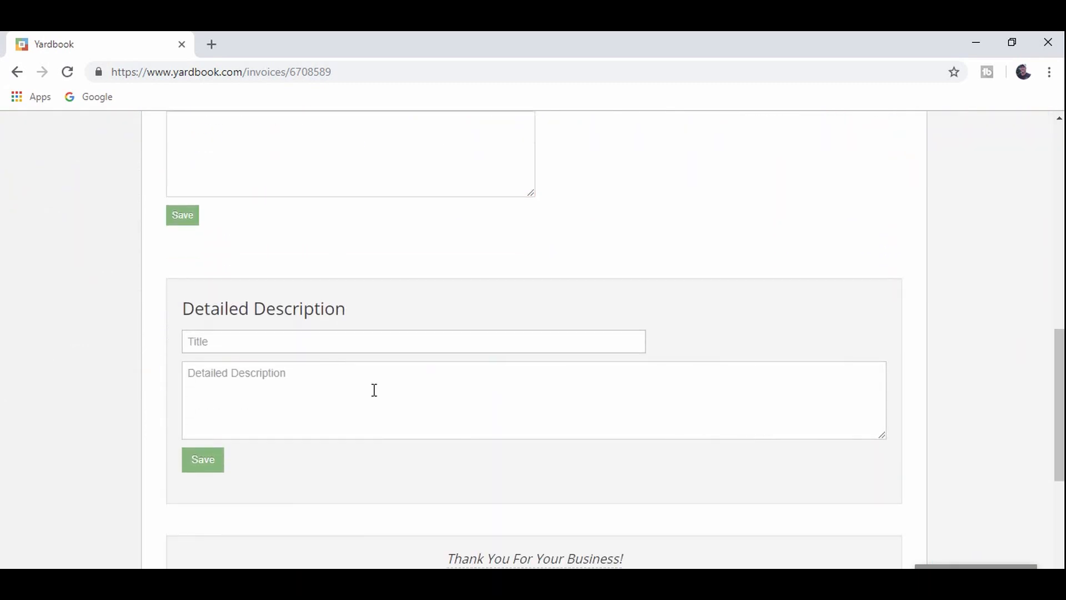
scroll(382, 438, "down", 3)
scroll(383, 442, "down", 3)
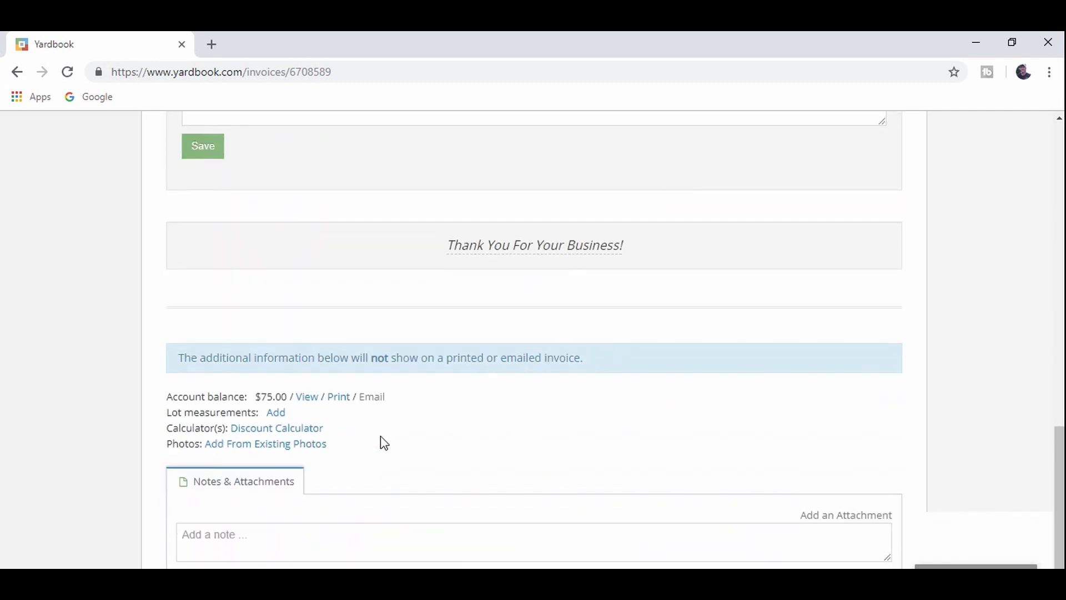
scroll(383, 442, "up", 15)
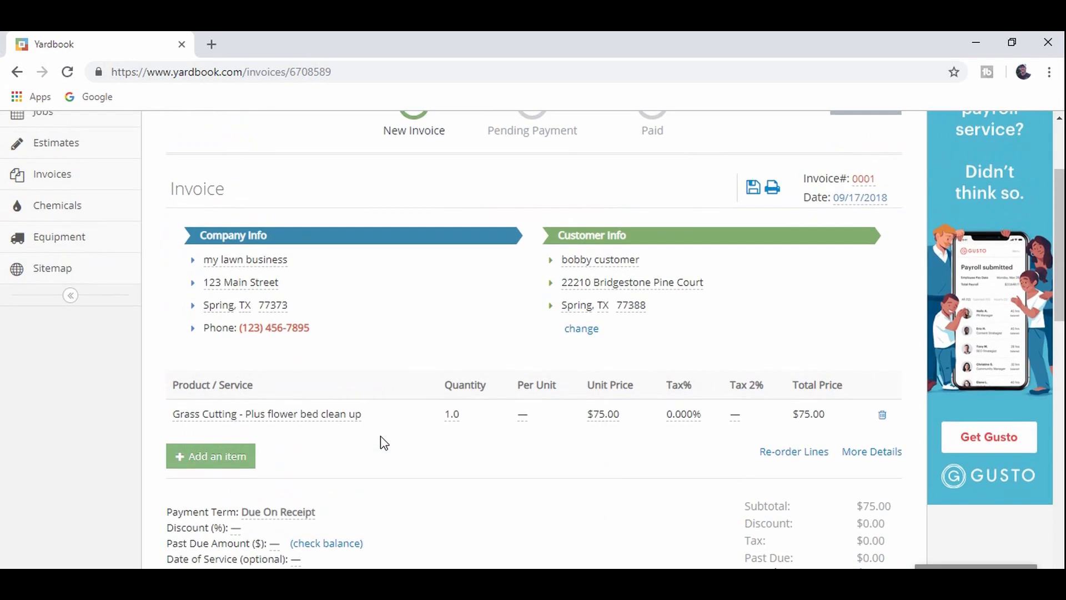
scroll(742, 435, "down", 1)
- Type a 'Thank you' comment and save it on the invoice
left_click(814, 344)
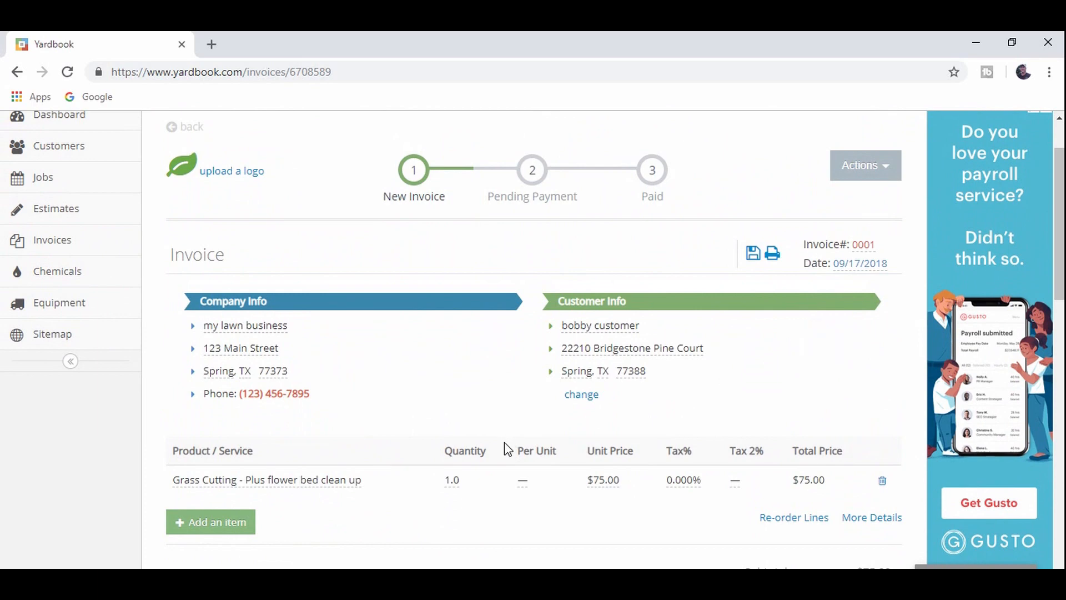
scroll(504, 446, "down", 3)
scroll(686, 452, "down", 3)
left_click(275, 415)
type("Thanky")
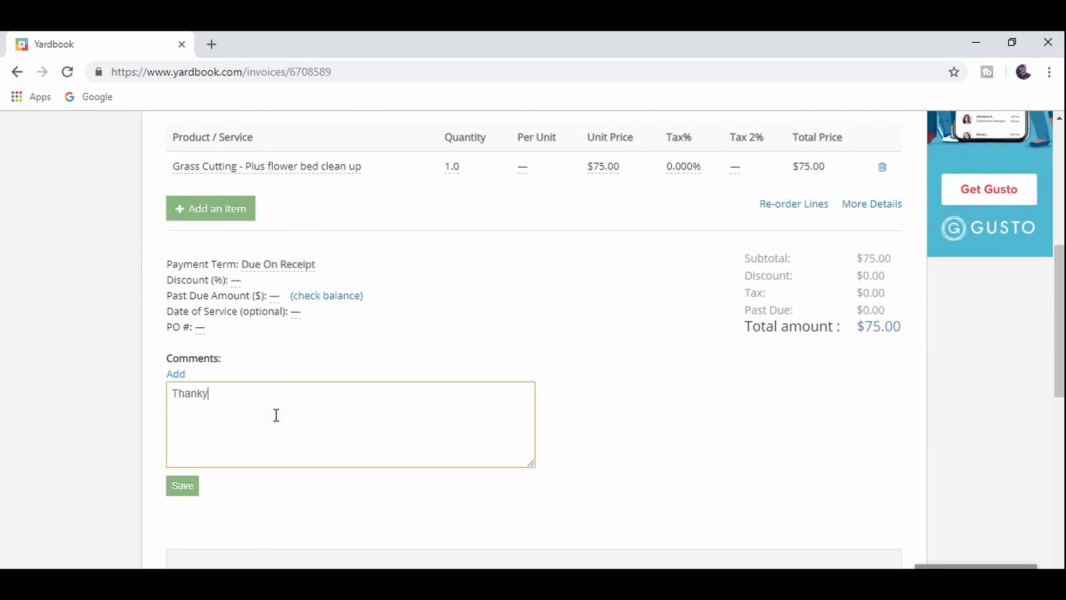
type("ou yo")
left_click(183, 492)
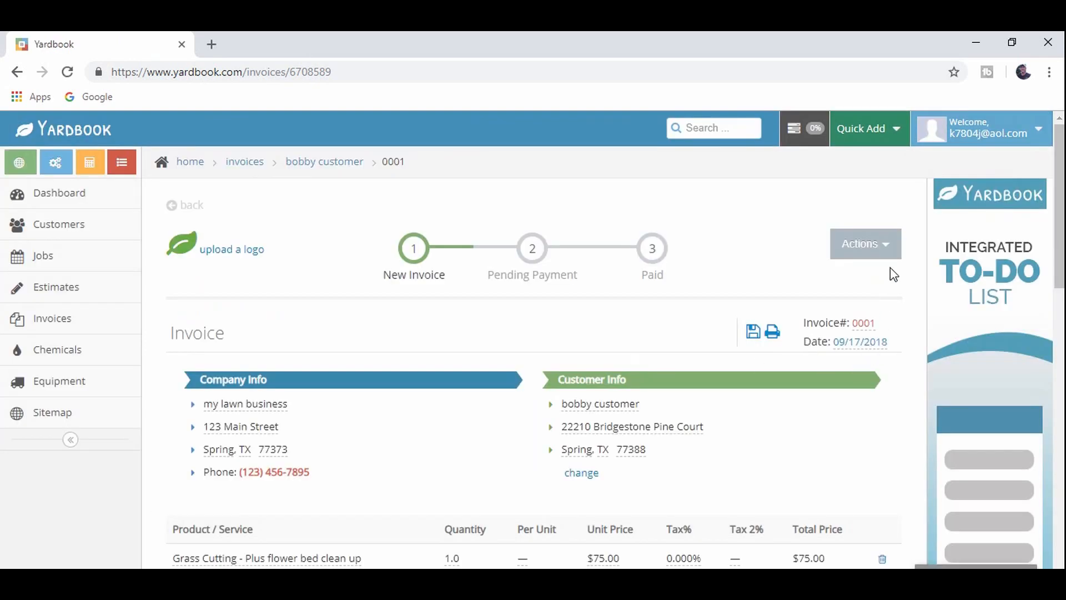
left_click(888, 250)
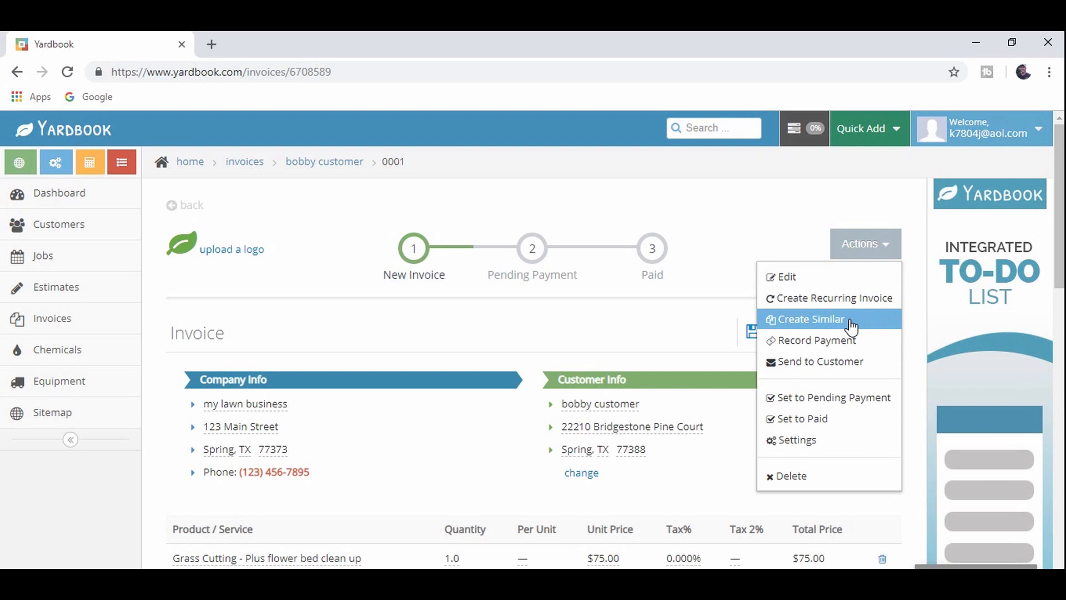
left_click(836, 426)
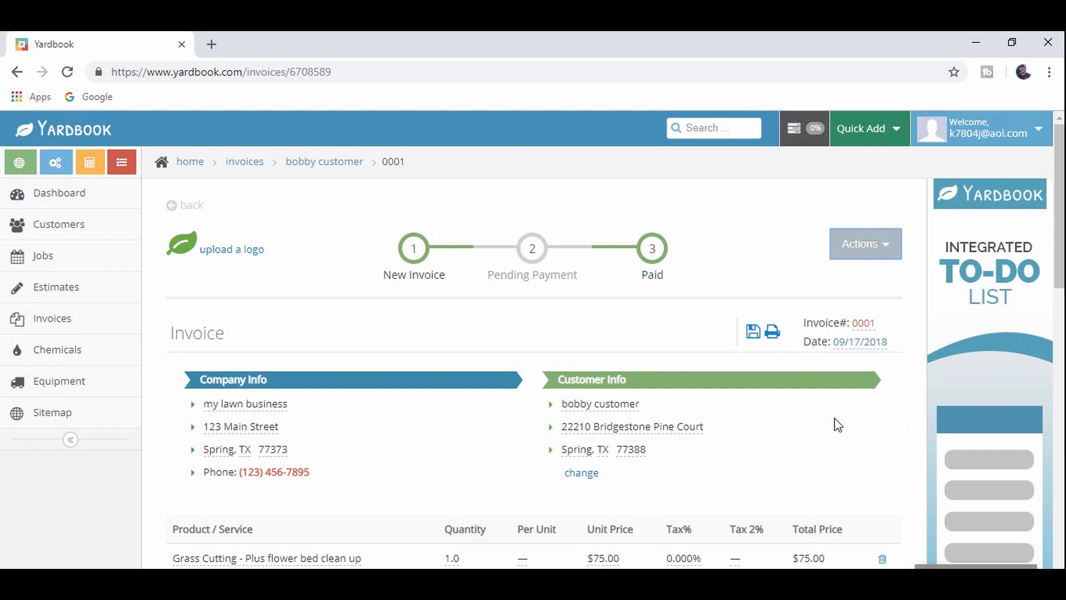
left_click(883, 251)
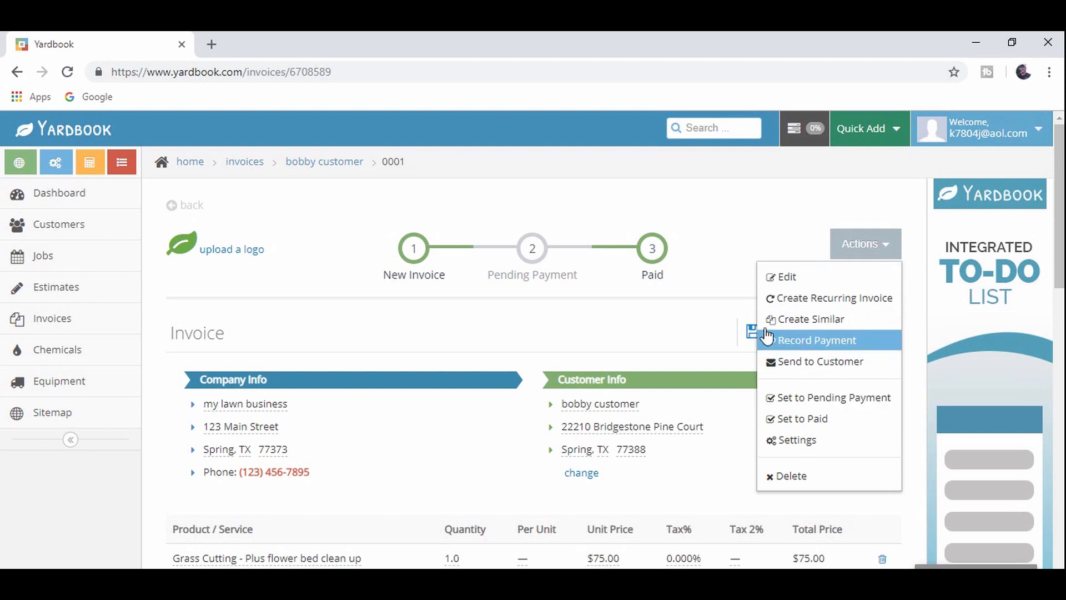
mouse_move(532, 254)
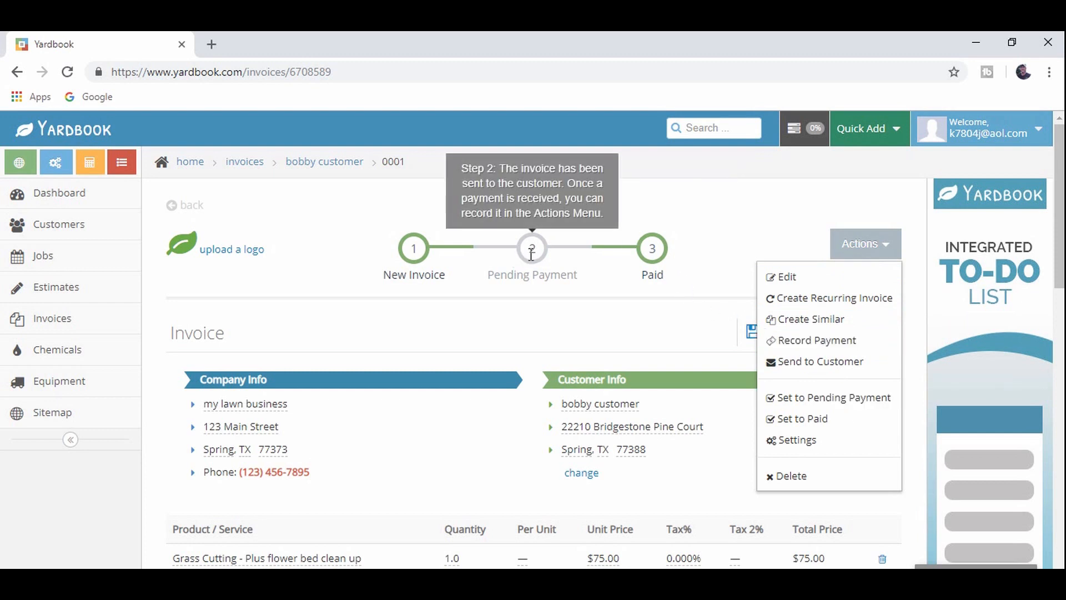
mouse_move(651, 255)
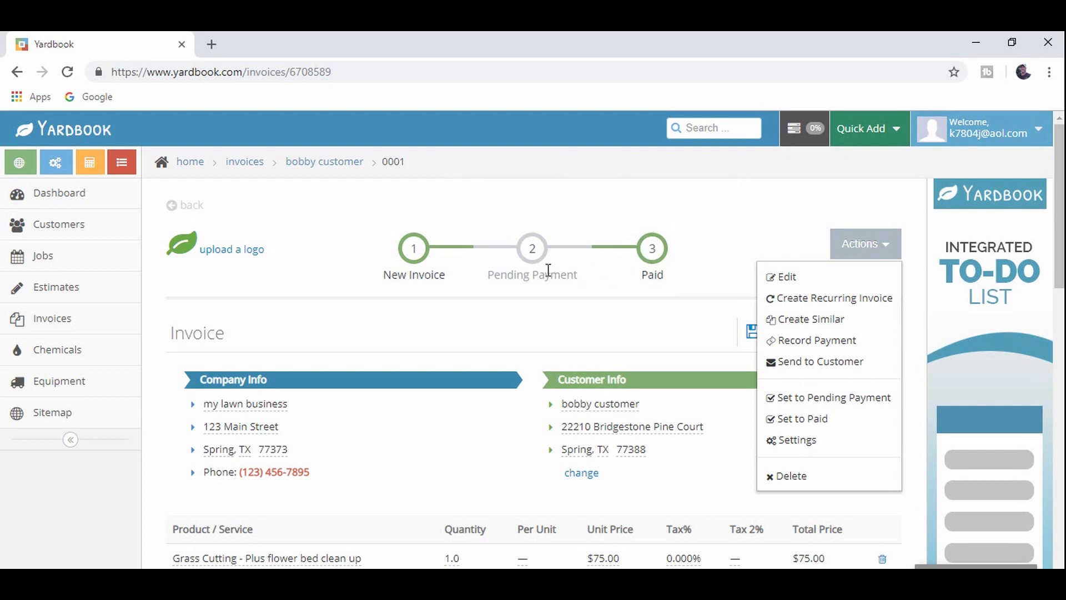
left_click(634, 326)
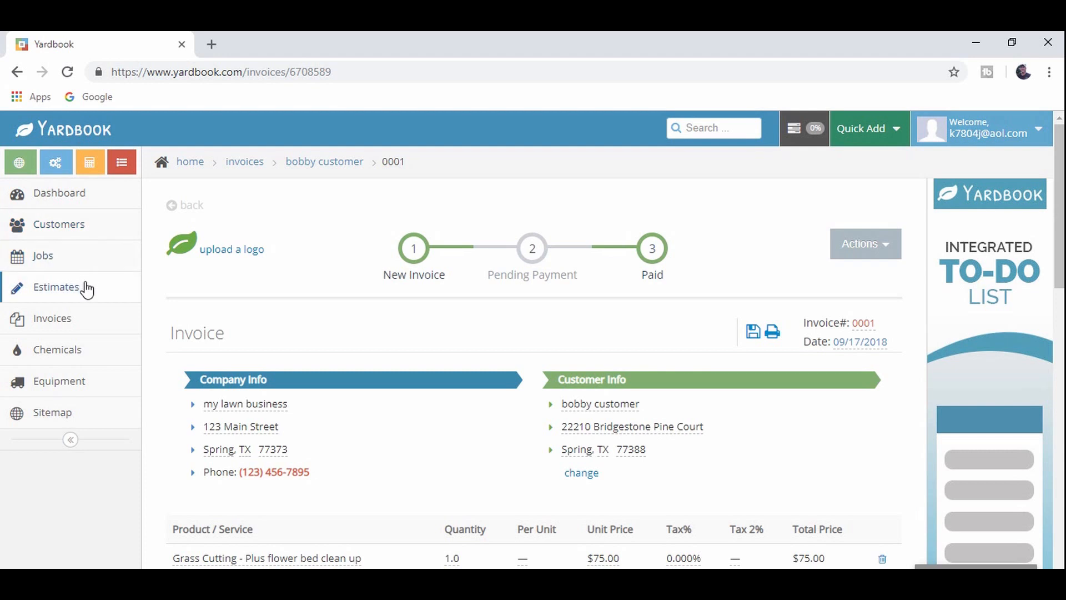
- Delete invoice 0001 from the invoice list, moving it to inactive invoices, and start a new invoice
left_click(71, 324)
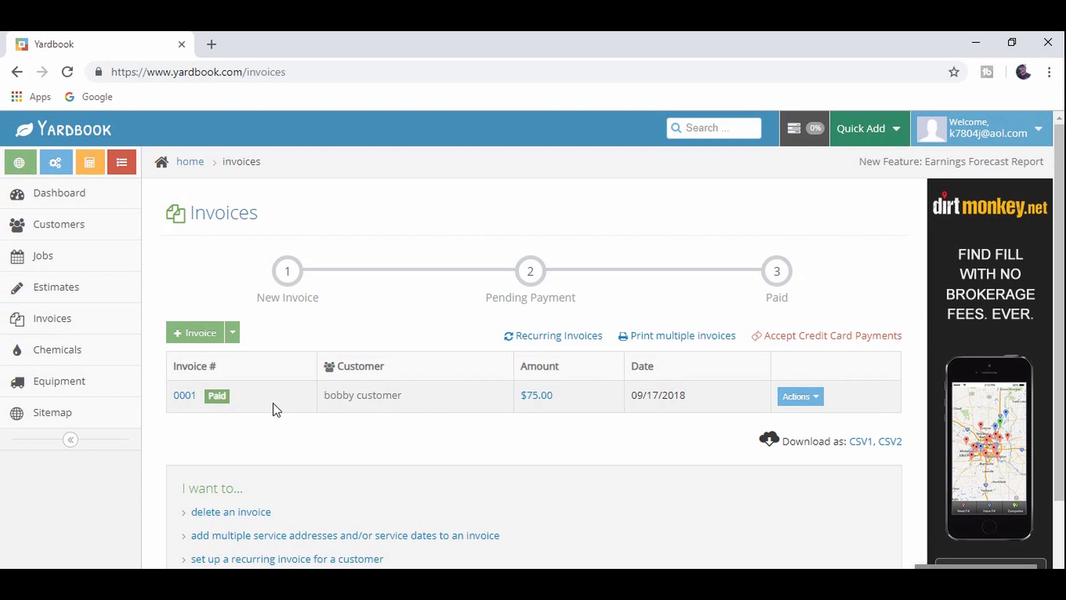
left_click(821, 394)
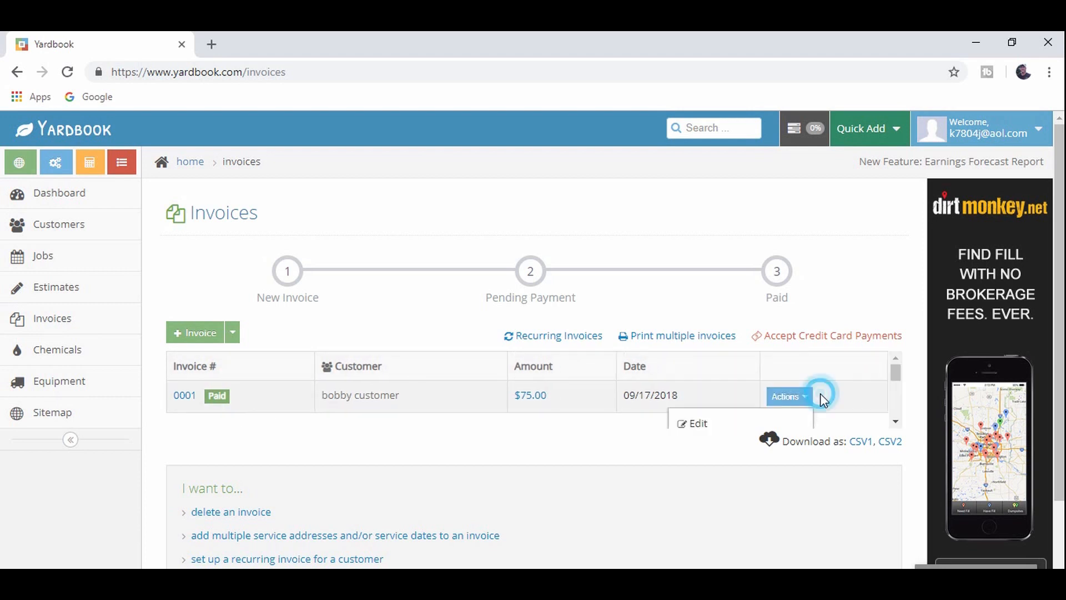
left_click(894, 422)
left_click(894, 423)
left_click(894, 423)
left_click(715, 415)
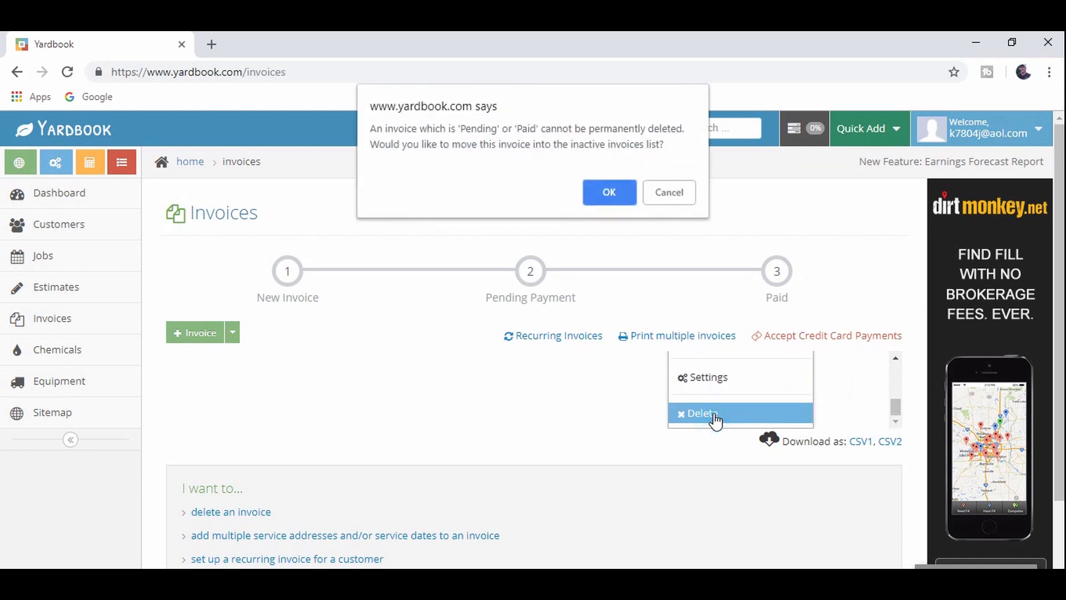
left_click(606, 193)
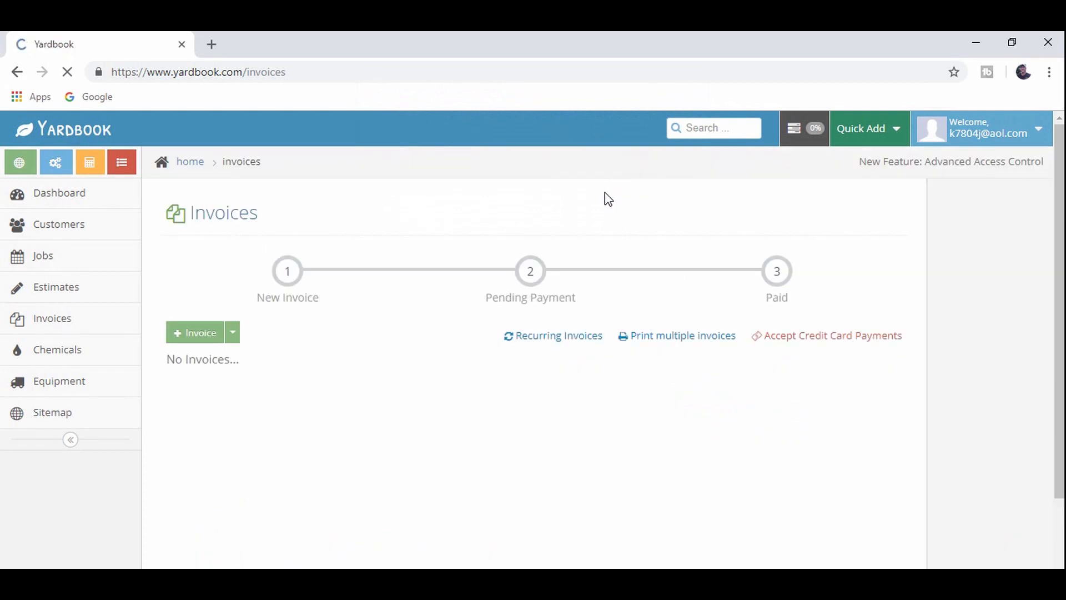
left_click(197, 336)
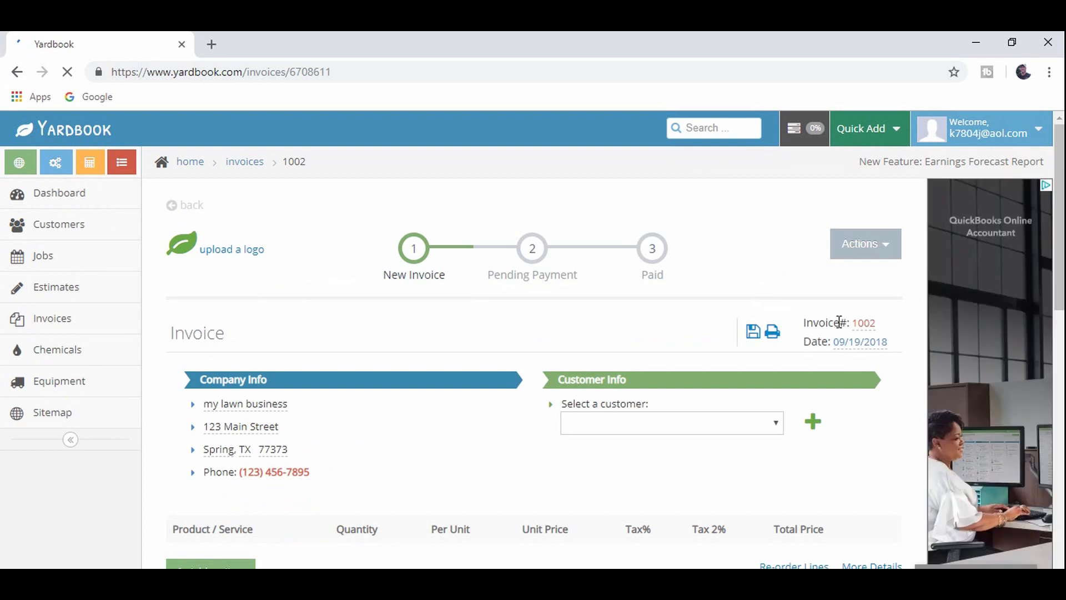
- Bill invoice 1002 to the existing customer and add a Grass Cutting item from the catalog
left_click(776, 425)
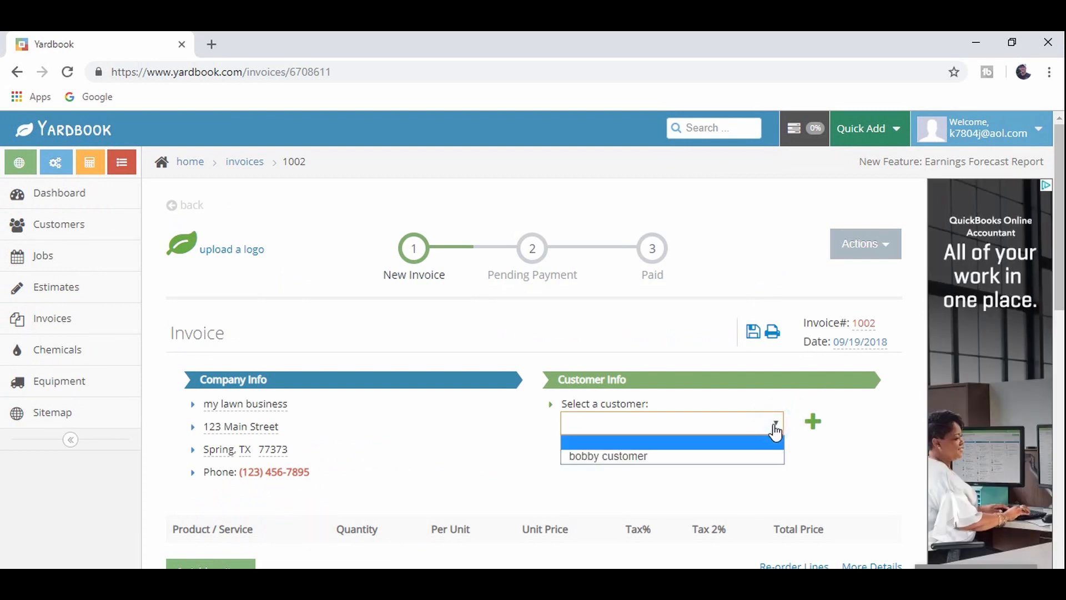
left_click(732, 456)
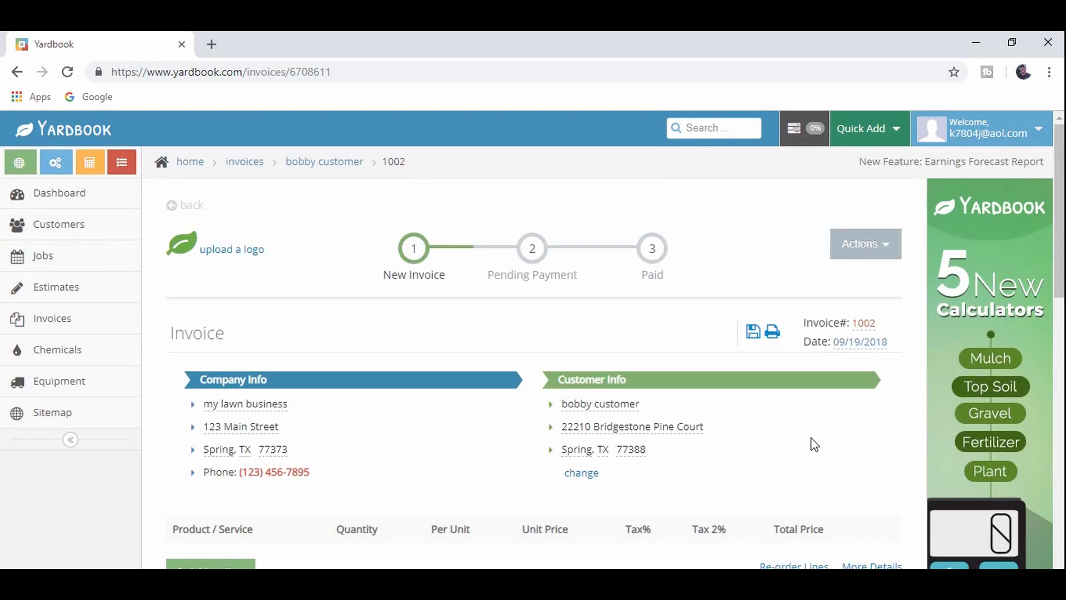
scroll(720, 425, "down", 5)
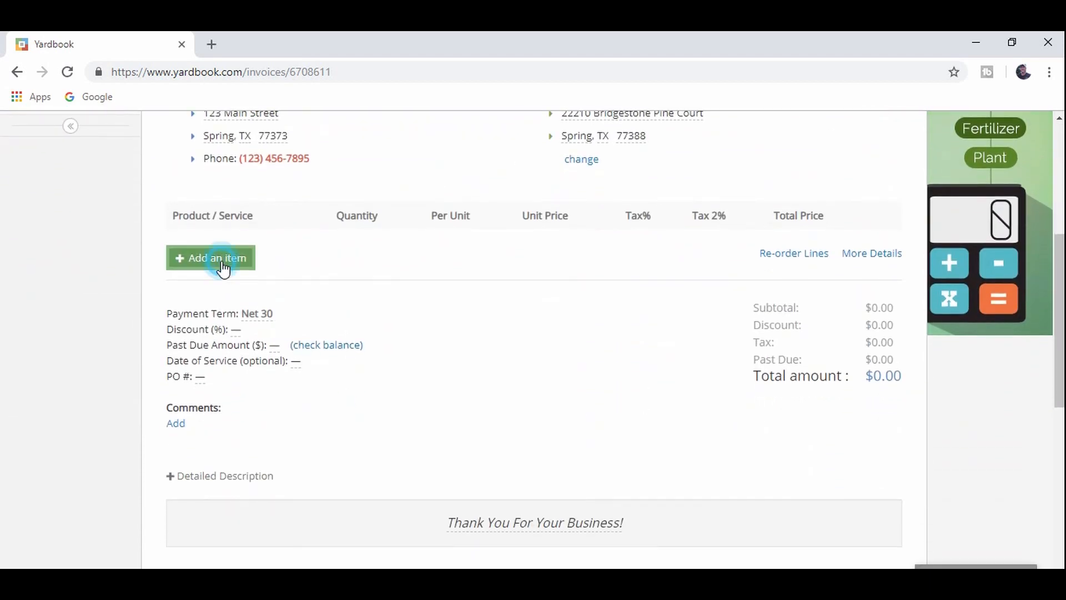
left_click(222, 265)
left_click(404, 337)
left_click(405, 541)
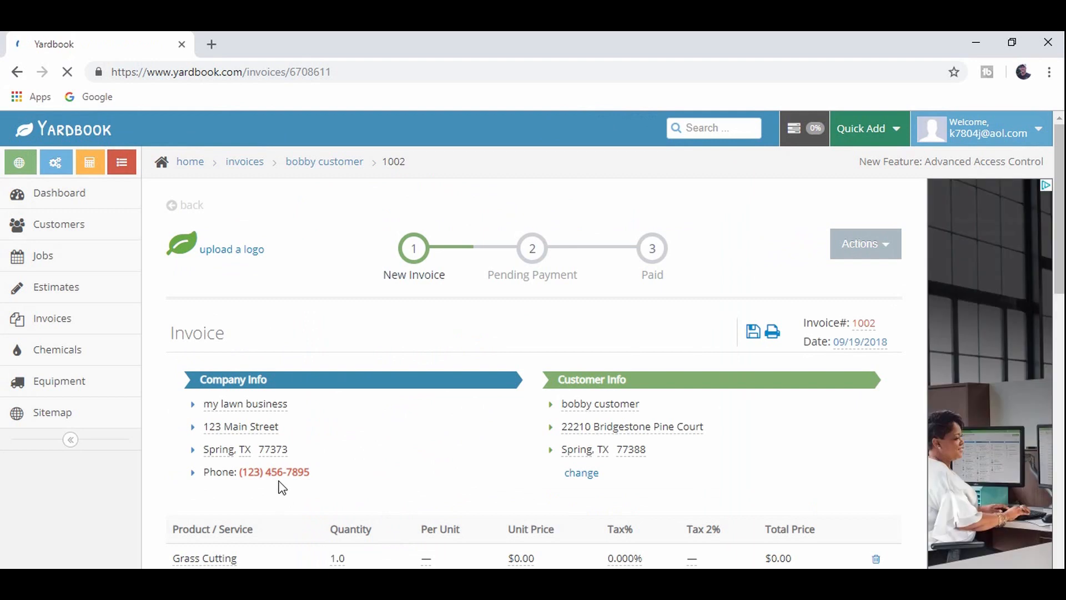
scroll(228, 407, "down", 4)
- Append 'plus flower bed clean up' to the line description and set its unit price to 75.00
left_click(226, 323)
key("End")
type("plus flower bed clen")
key("BackSpace")
key("BackSpace")
type("an up")
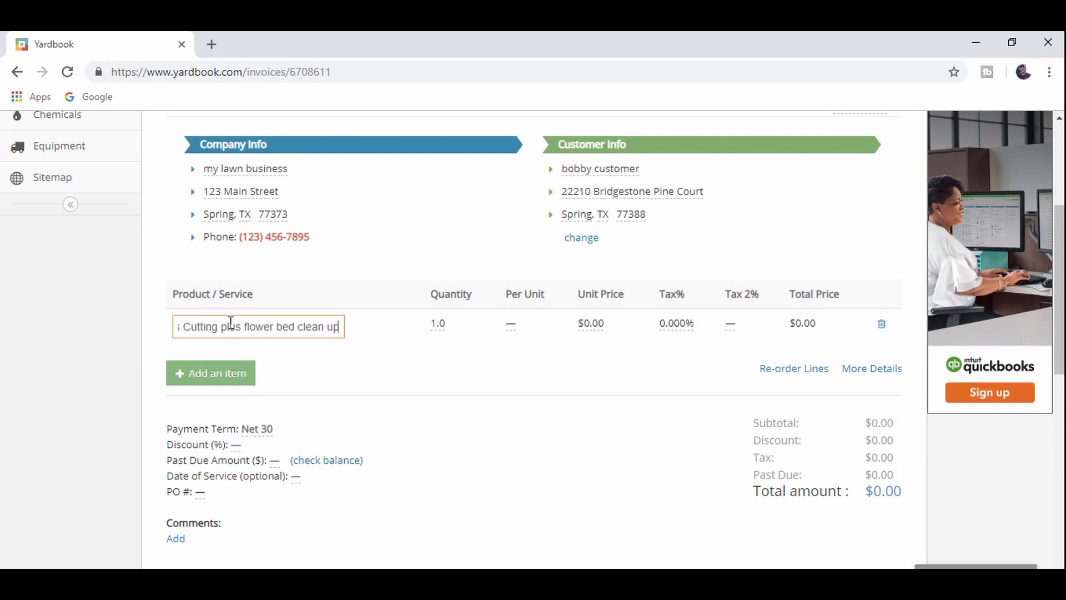
key("Return")
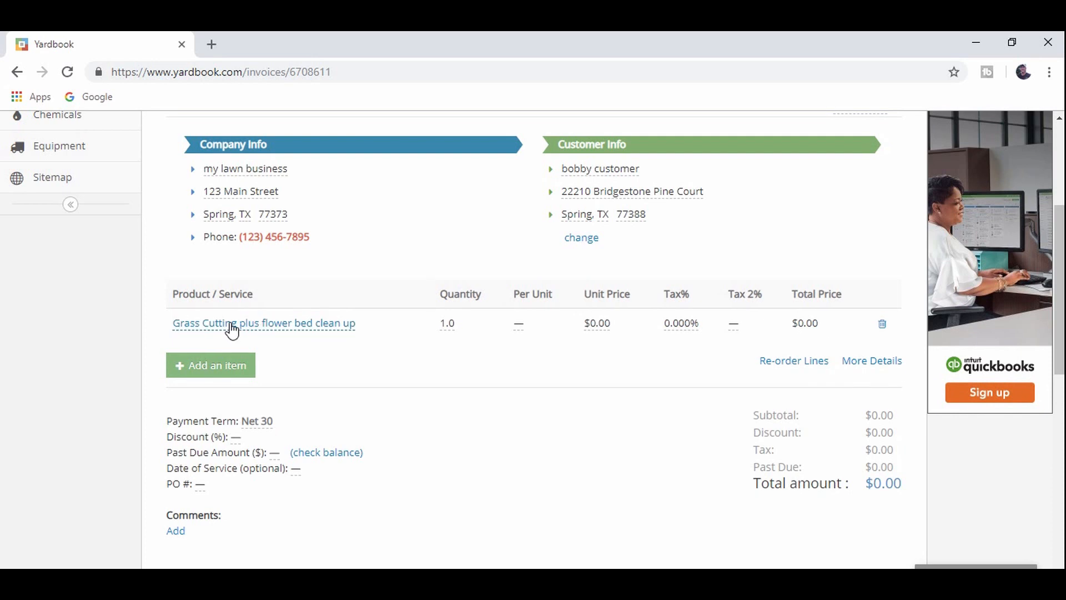
left_click(602, 320)
type("75")
key("Return")
scroll(599, 328, "up", 5)
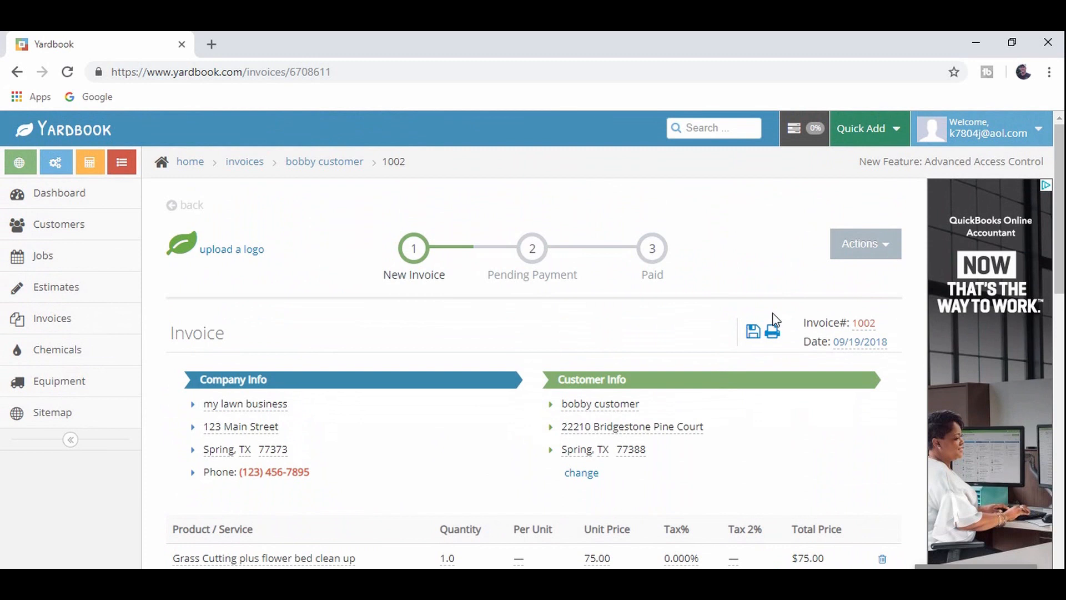
- Date the invoice 09/17/2018 and set it to Pending Payment
left_click(874, 343)
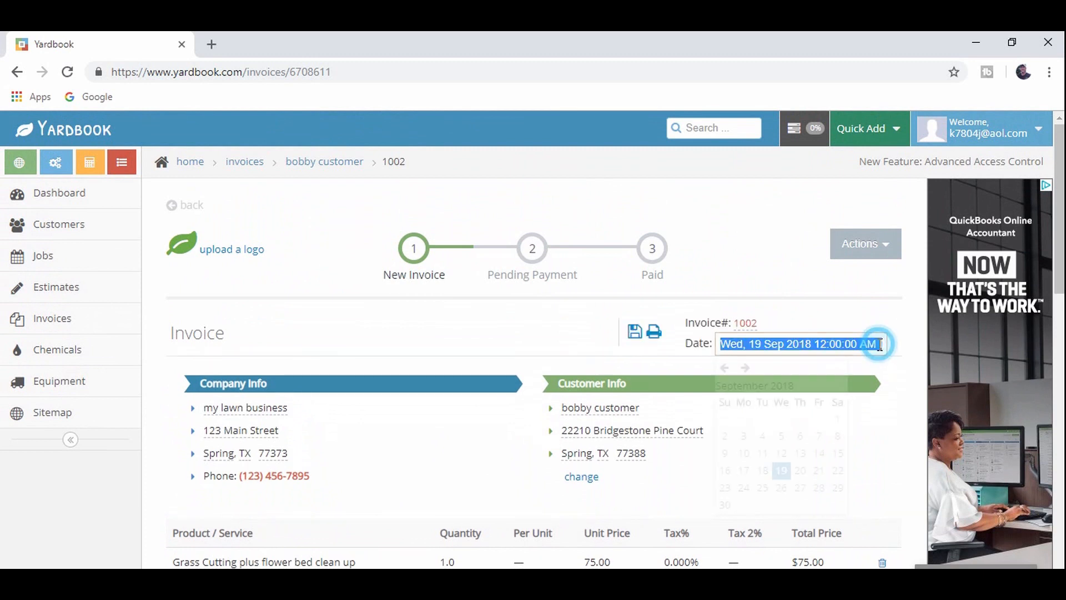
left_click(743, 477)
left_click(887, 244)
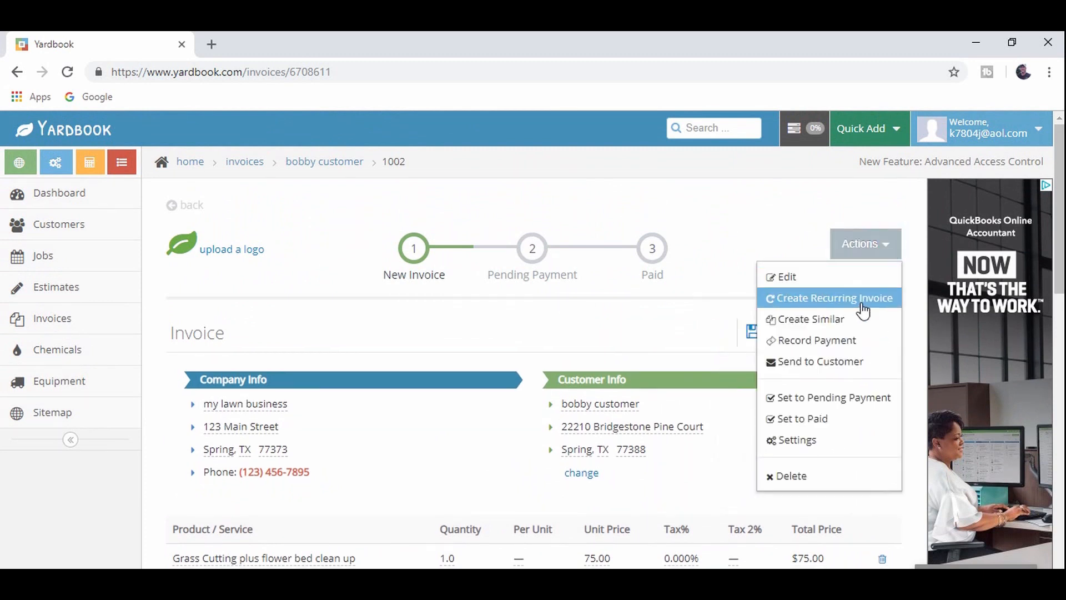
left_click(845, 398)
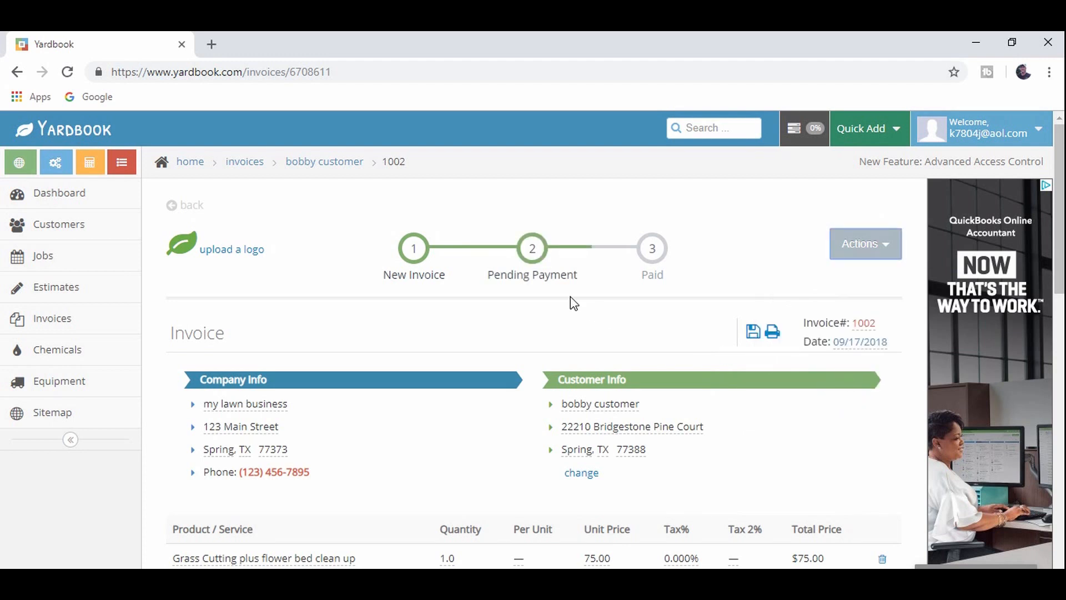
scroll(277, 327, "down", 10)
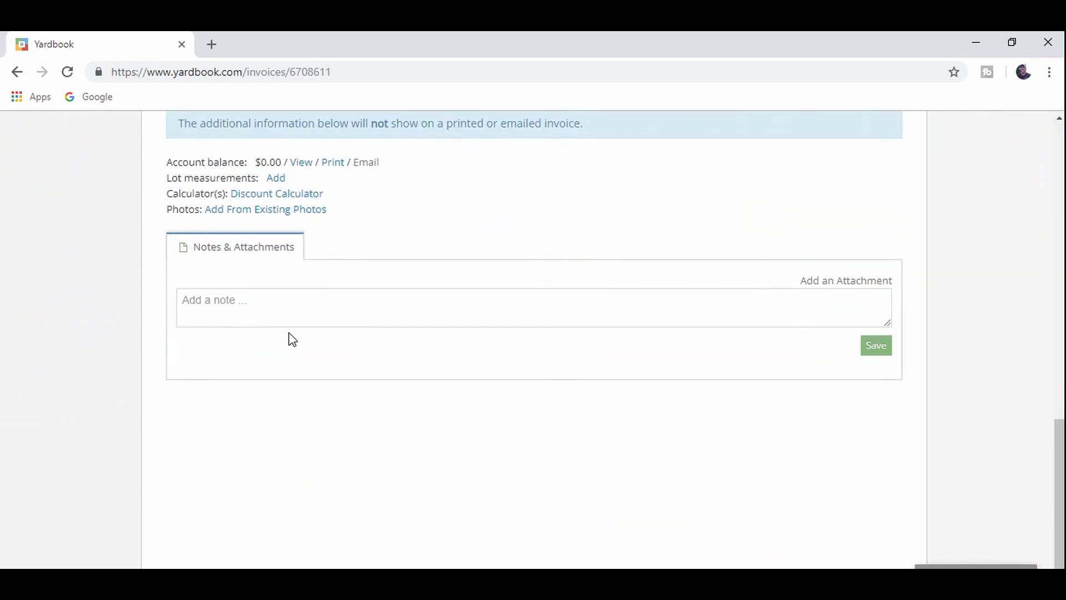
scroll(292, 339, "up", 10)
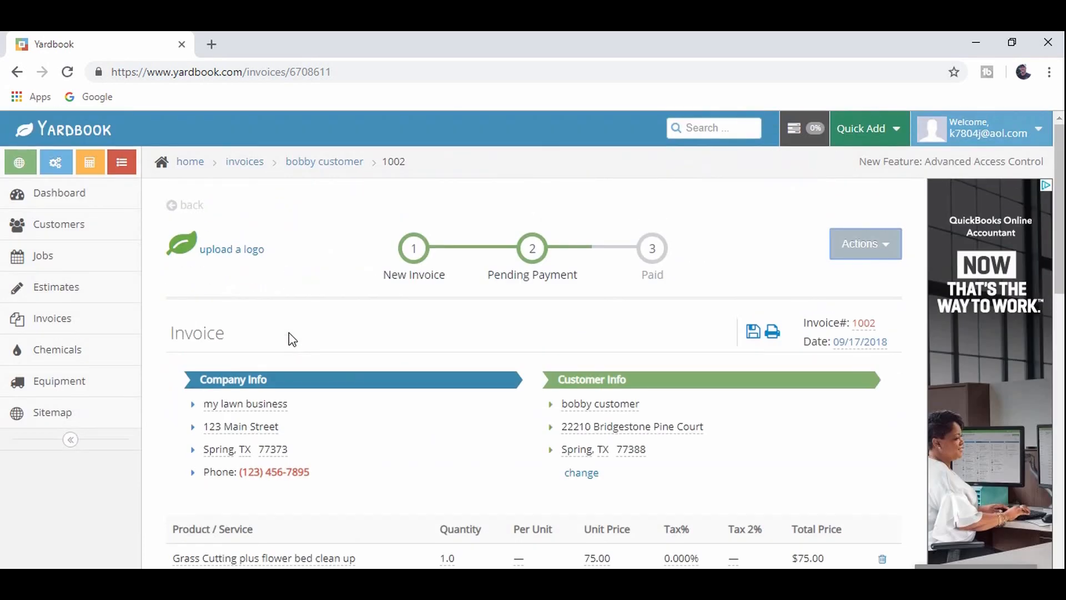
- Reopen invoice 1002 from the invoice list and choose Send to Customer
left_click(91, 201)
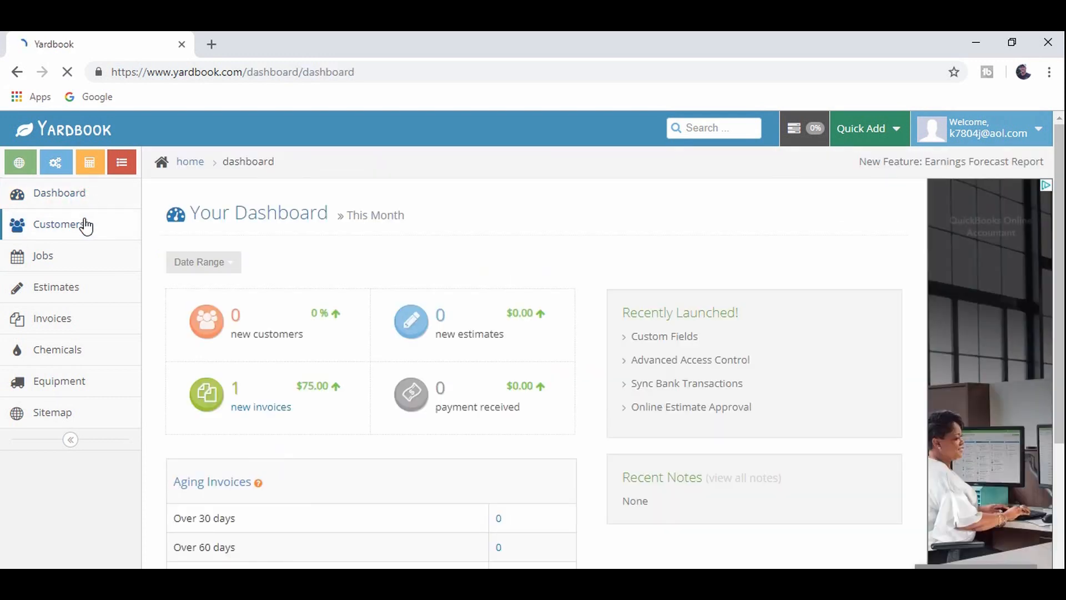
left_click(65, 318)
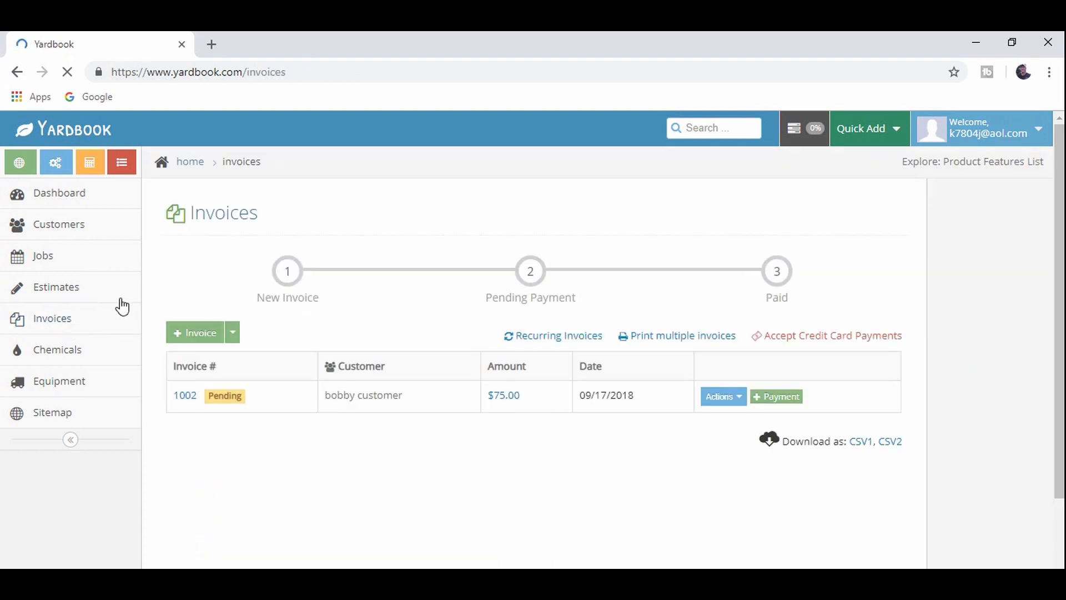
left_click(191, 401)
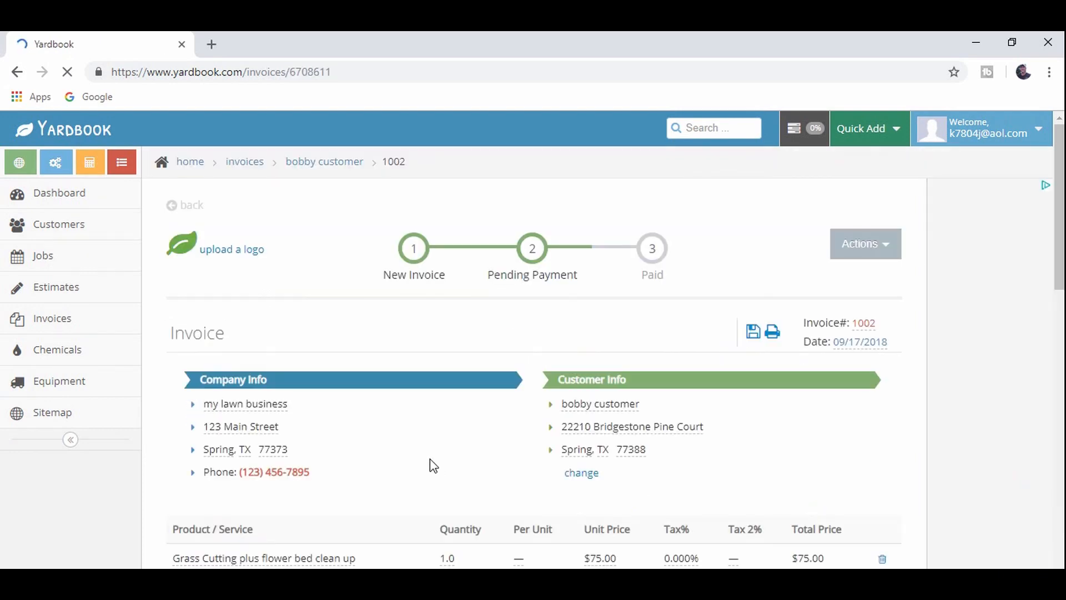
scroll(431, 461, "down", 2)
scroll(431, 461, "up", 2)
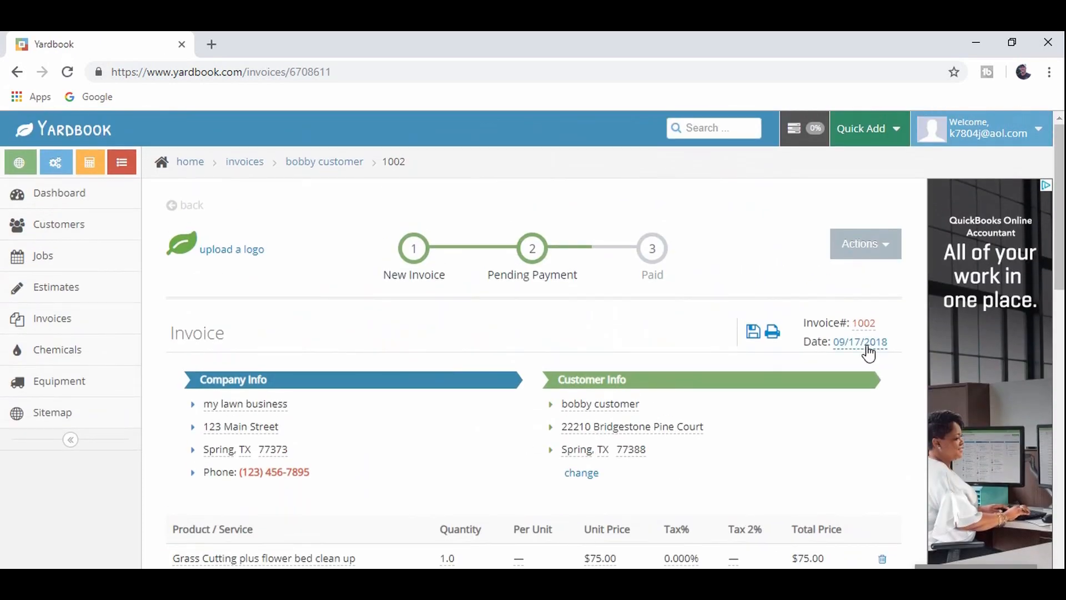
left_click(894, 256)
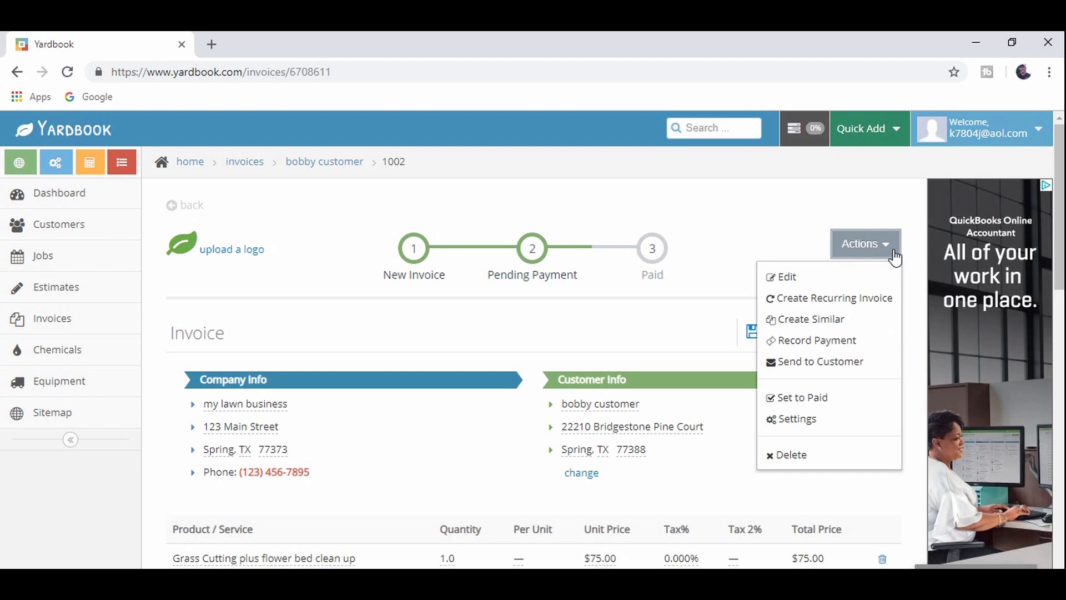
left_click(829, 360)
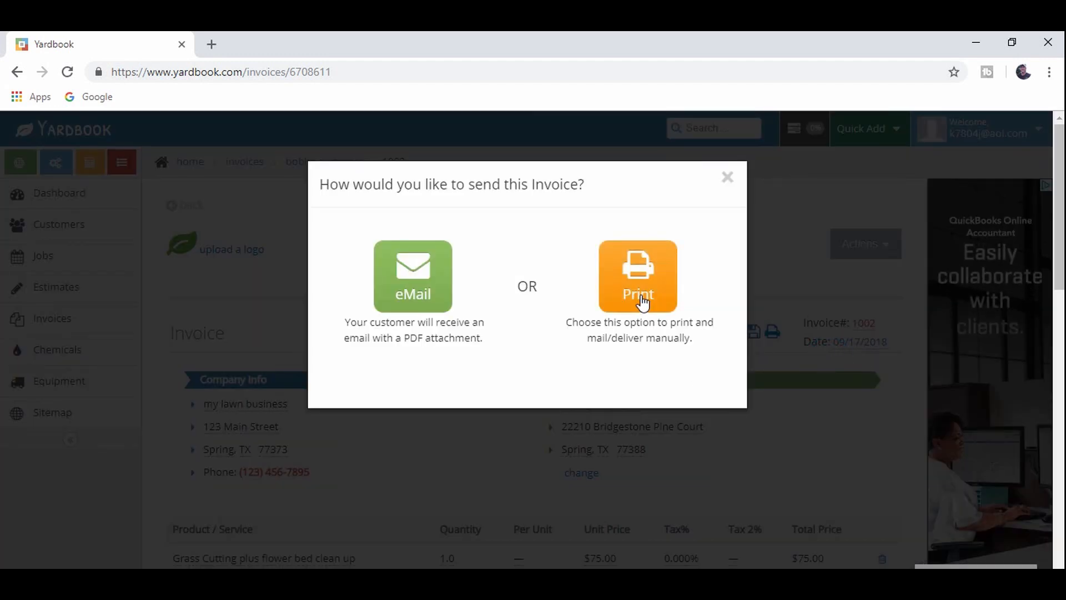
- Email invoice 1002 with the Invoice_num_1002.pdf attachment after reviewing its subject and message
left_click(428, 284)
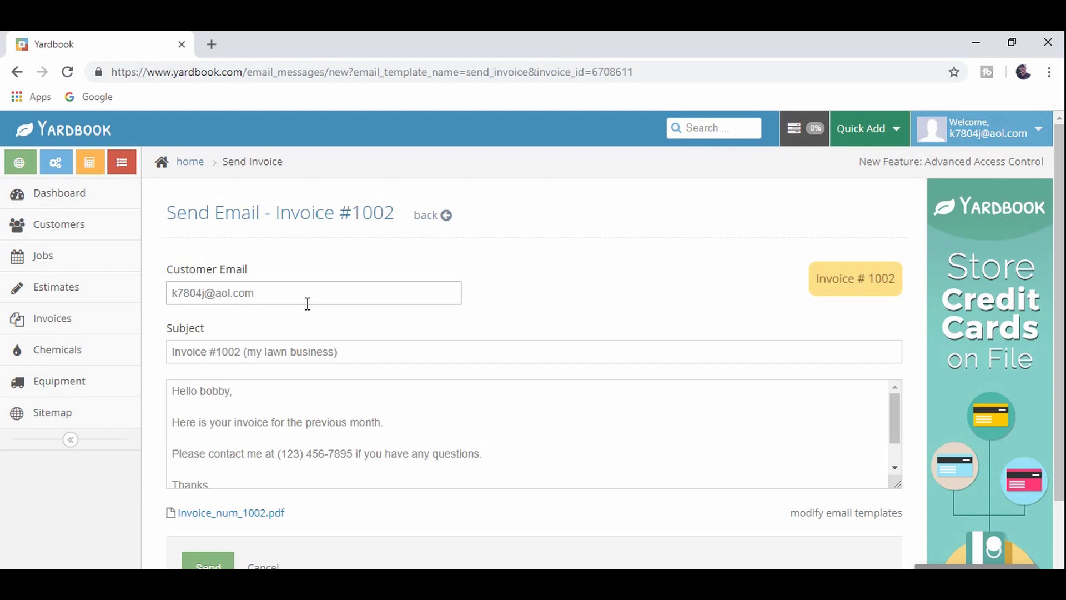
scroll(333, 338, "down", 2)
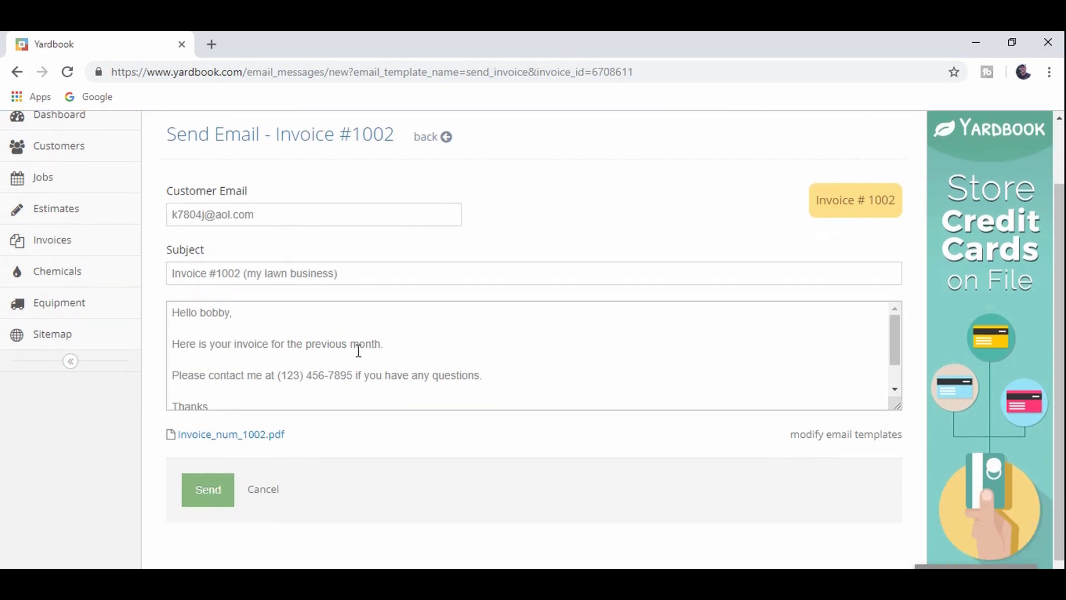
left_click(248, 277)
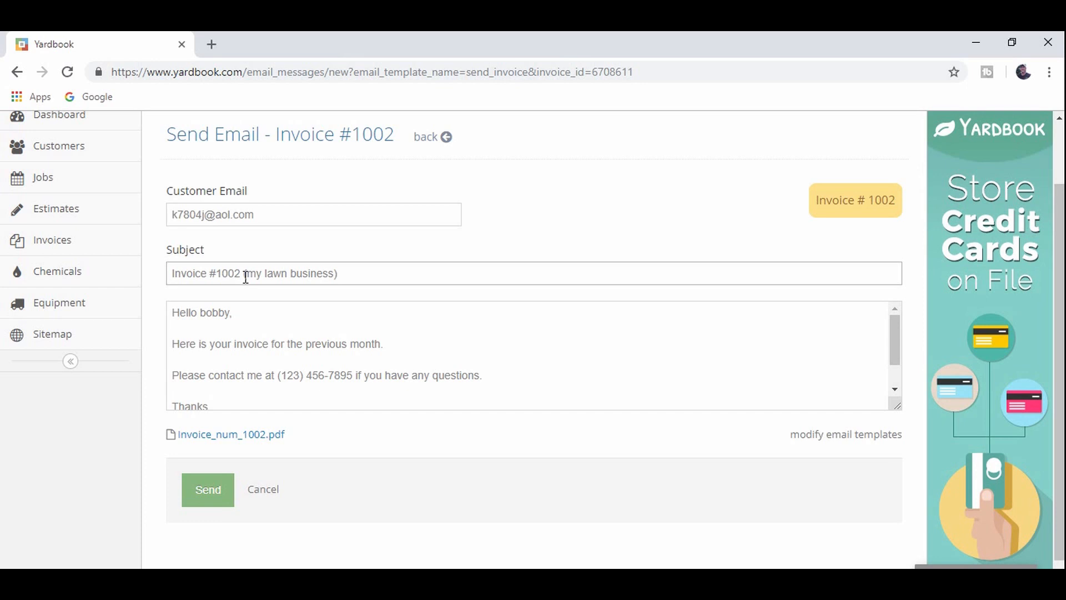
left_click(306, 330)
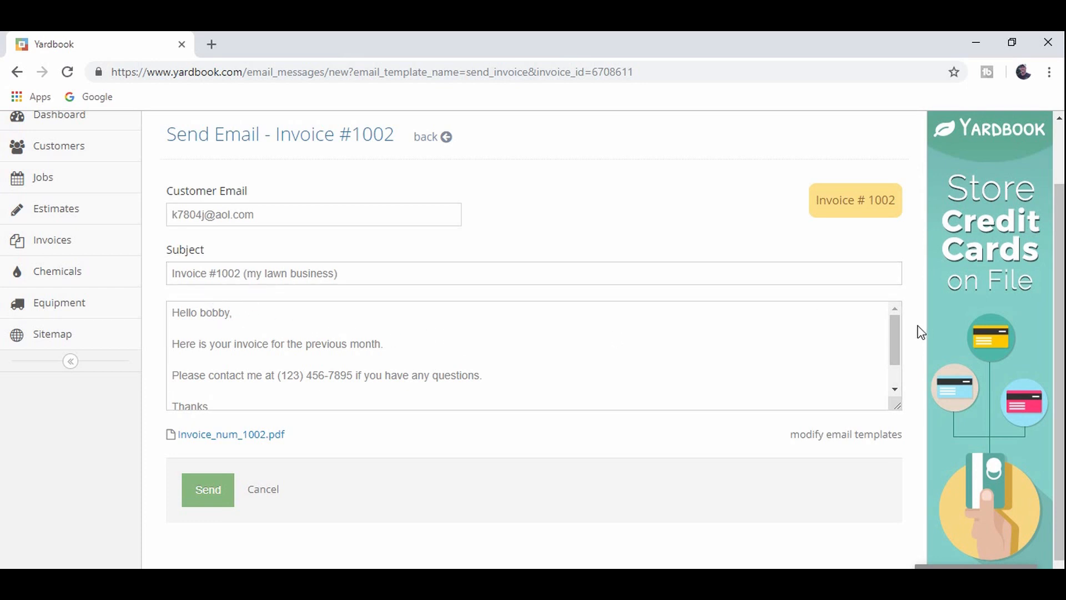
left_click_drag(892, 333, 598, 350)
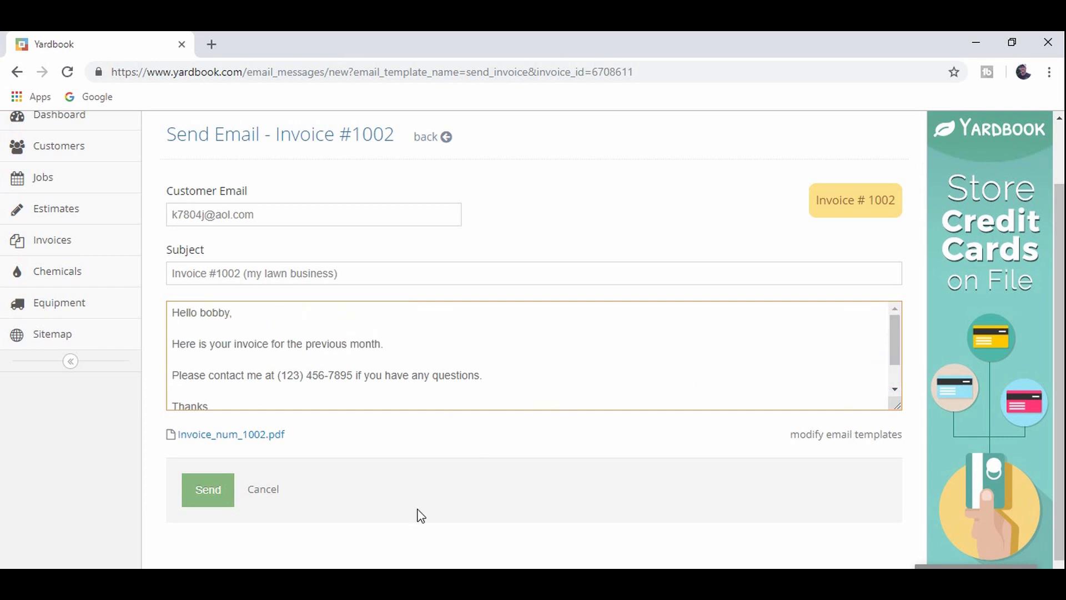
left_click(209, 503)
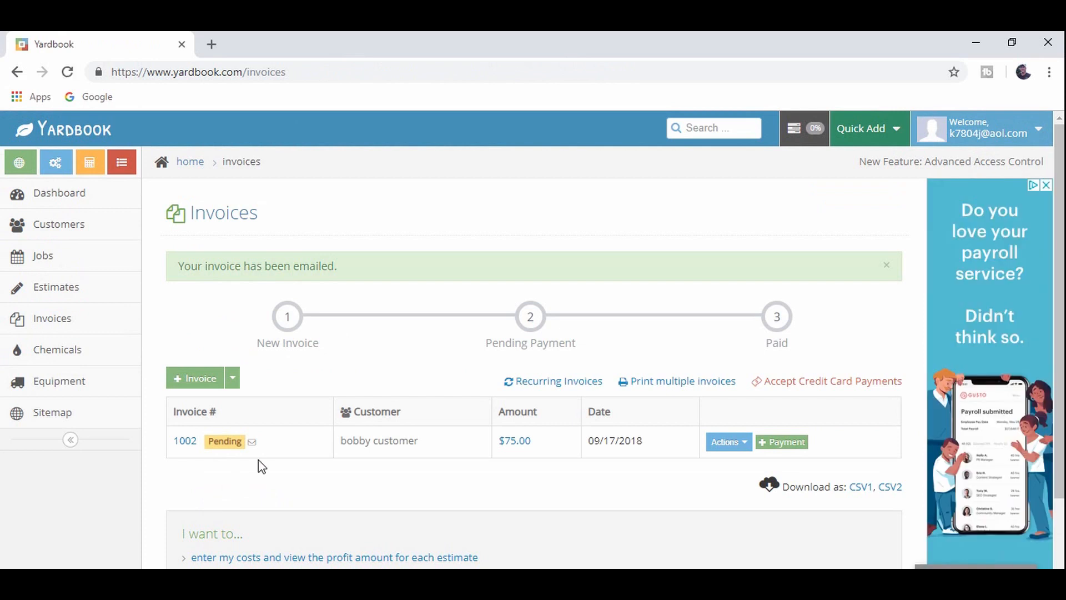
- Open invoice 1002, set it to Paid, and open the Record Payment form
left_click(186, 443)
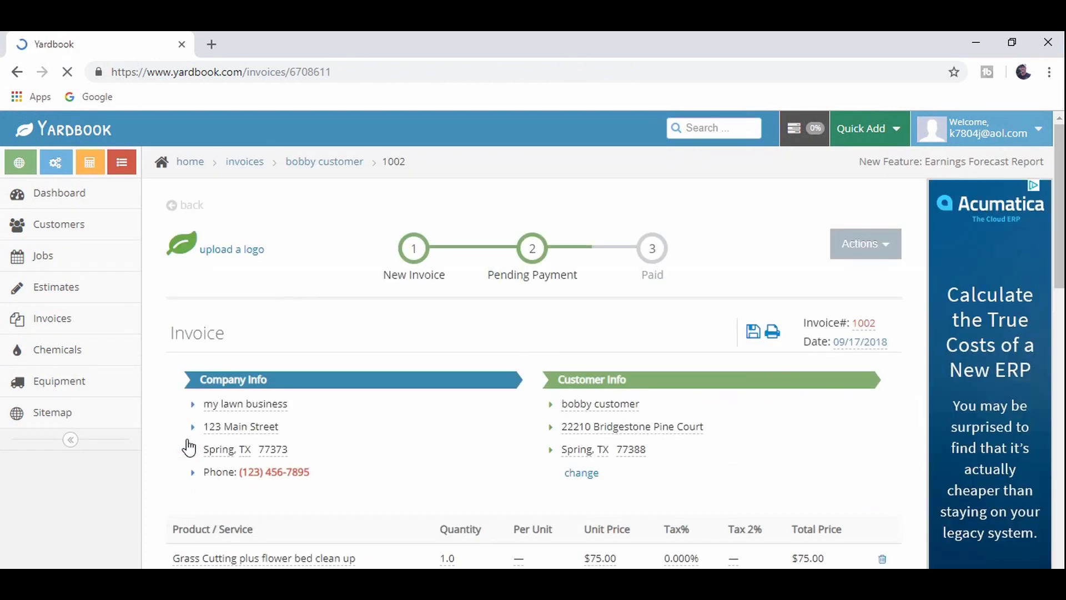
left_click(878, 257)
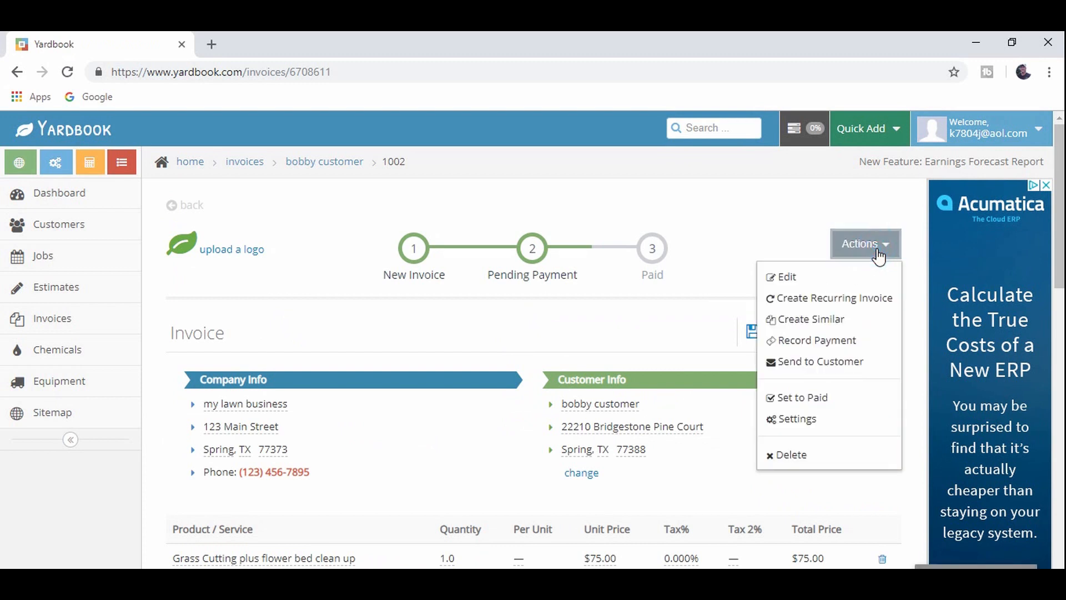
left_click(809, 398)
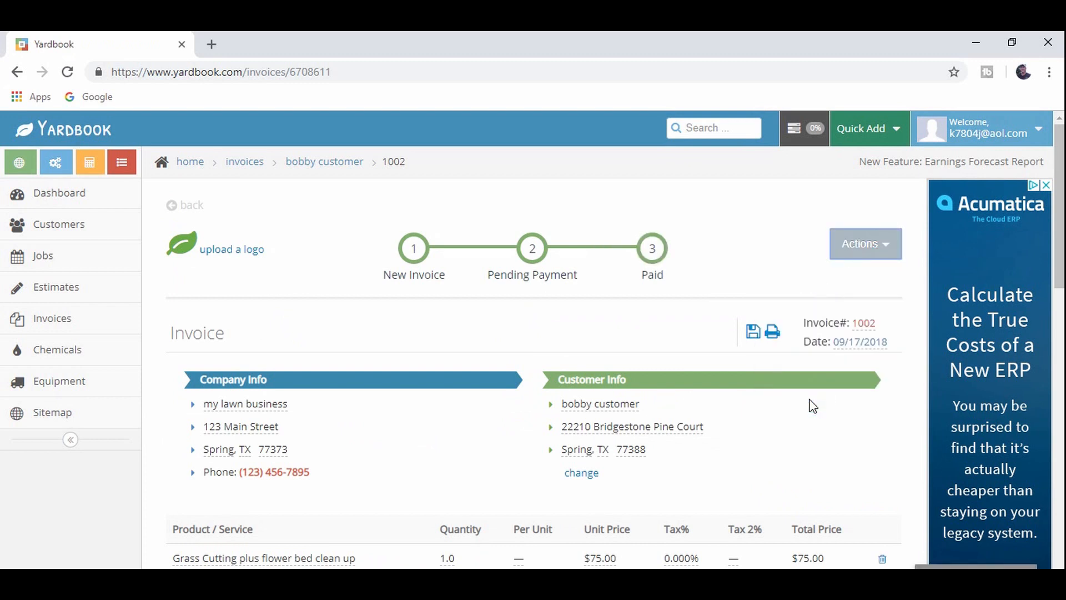
left_click(876, 258)
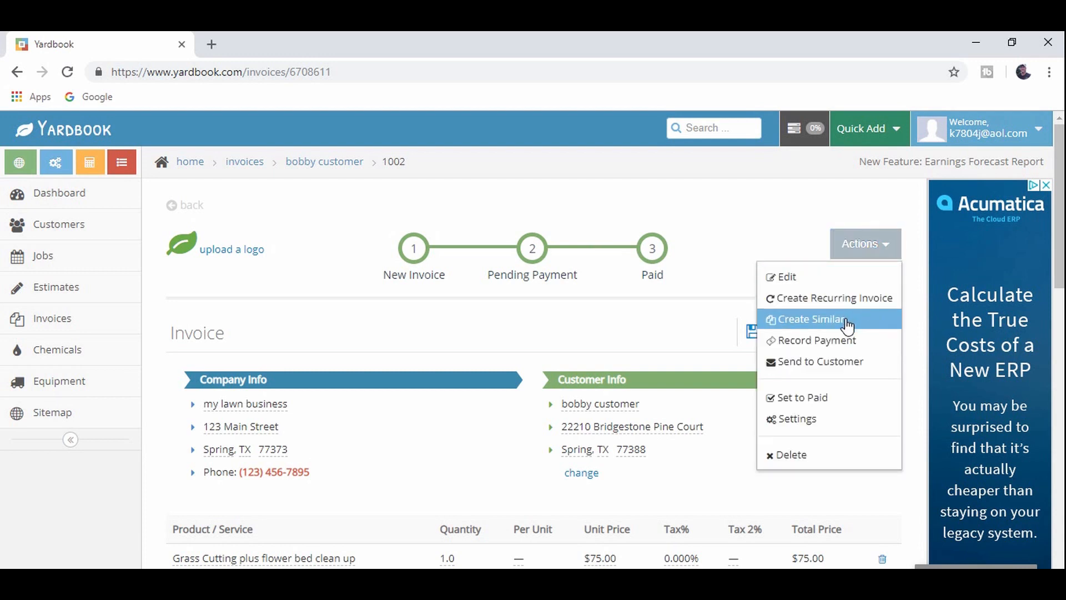
left_click(843, 341)
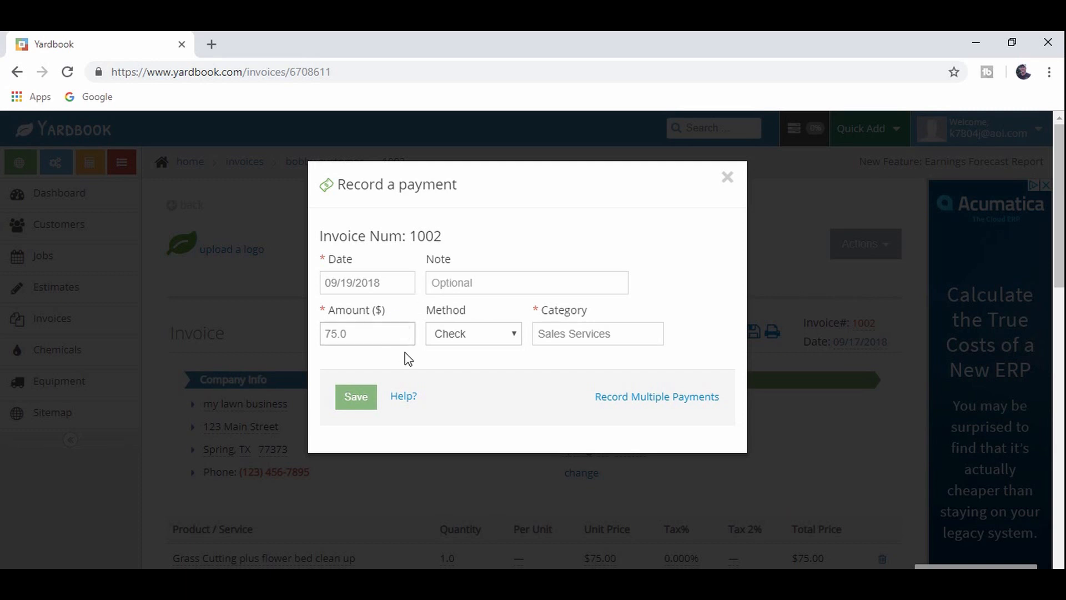
- Save the $75.00 Check payment for invoice 1002 and return to the Invoices list
left_click(509, 290)
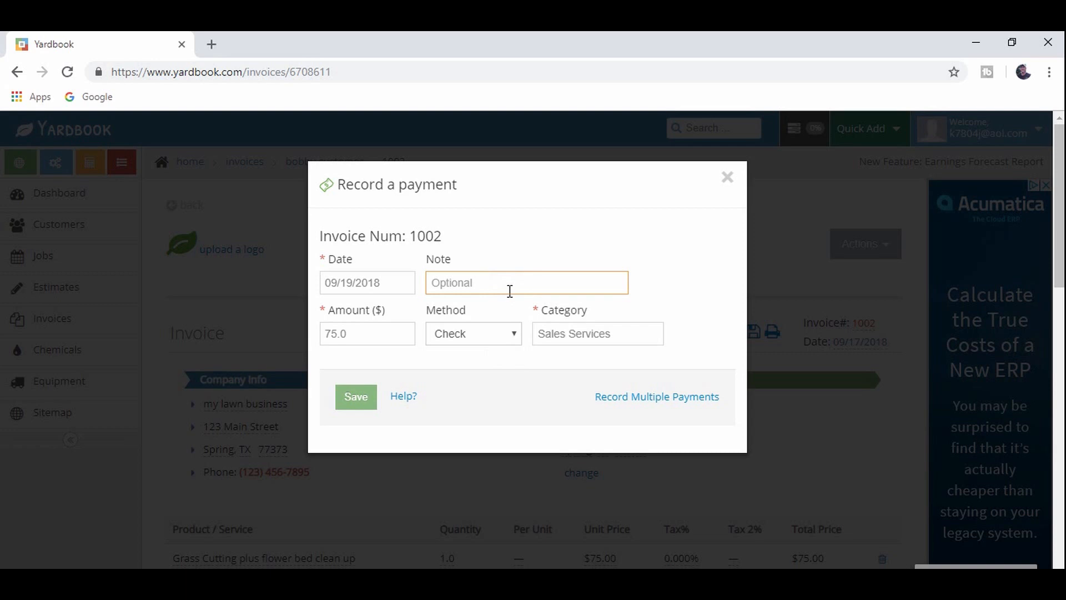
left_click(584, 334)
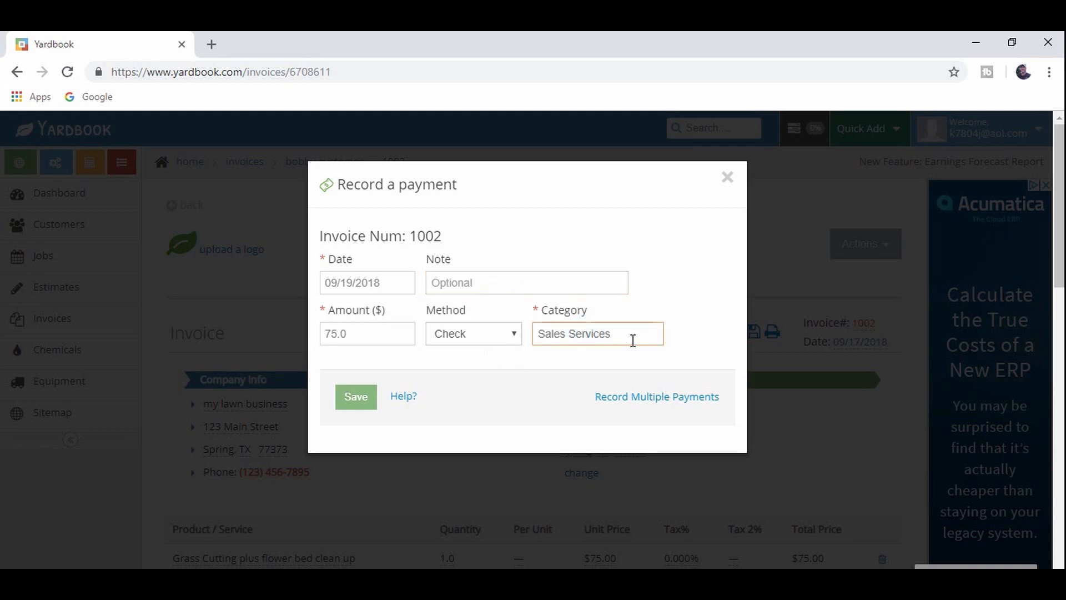
left_click(514, 340)
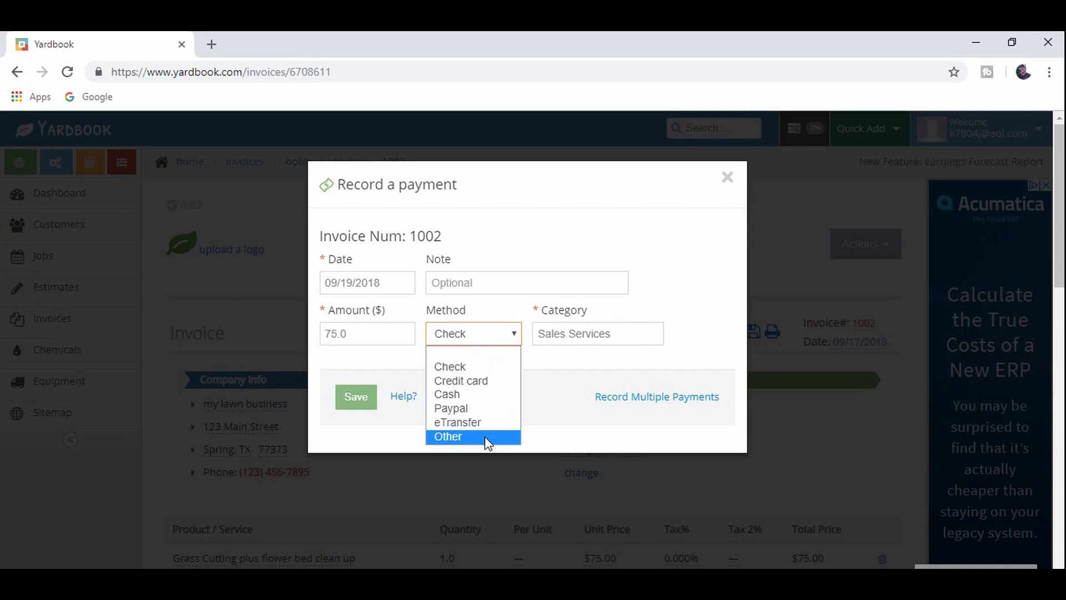
left_click(478, 371)
left_click(345, 403)
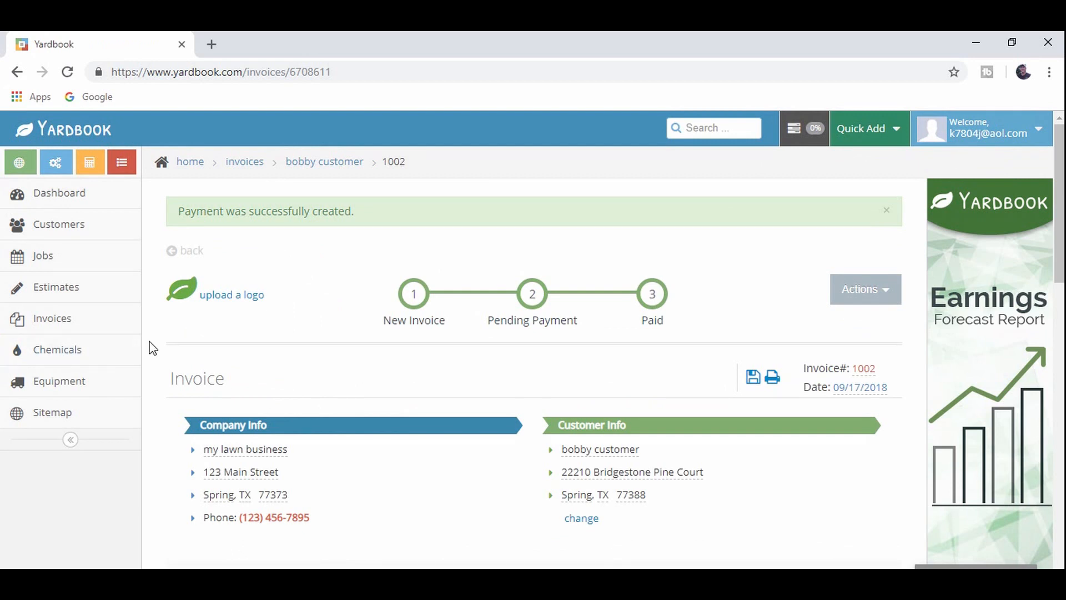
left_click(116, 326)
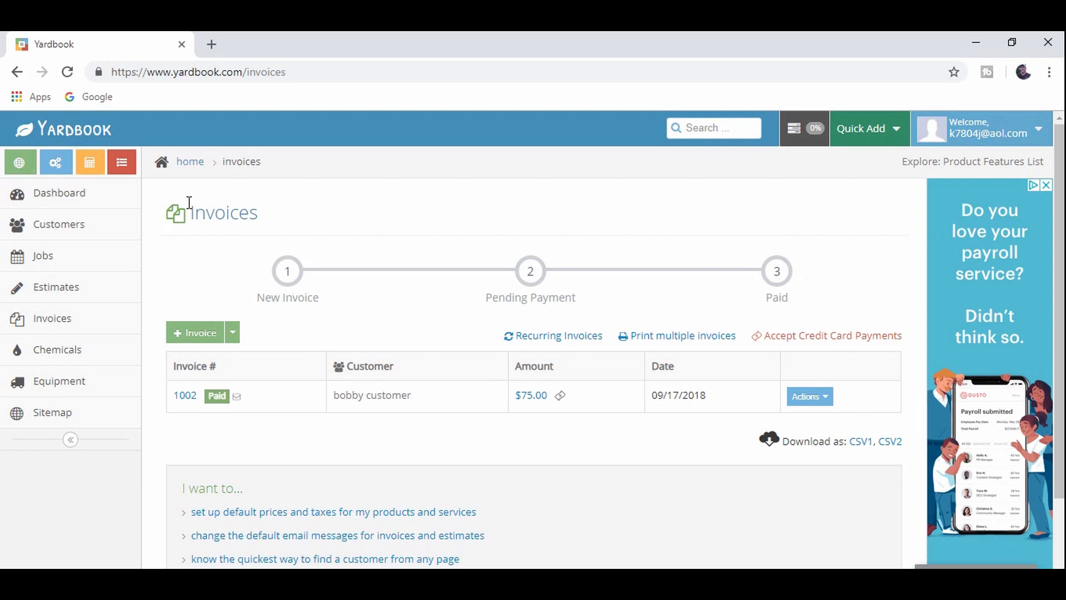
- Go to the aol.com website in a new browser tab
left_click(211, 45)
type("aol")
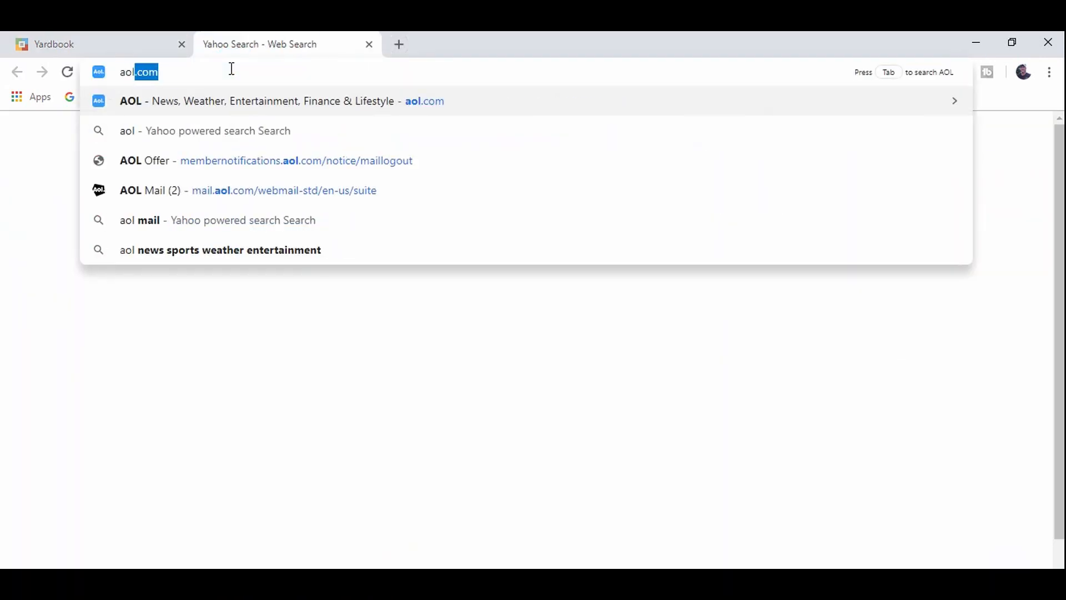
key("Return")
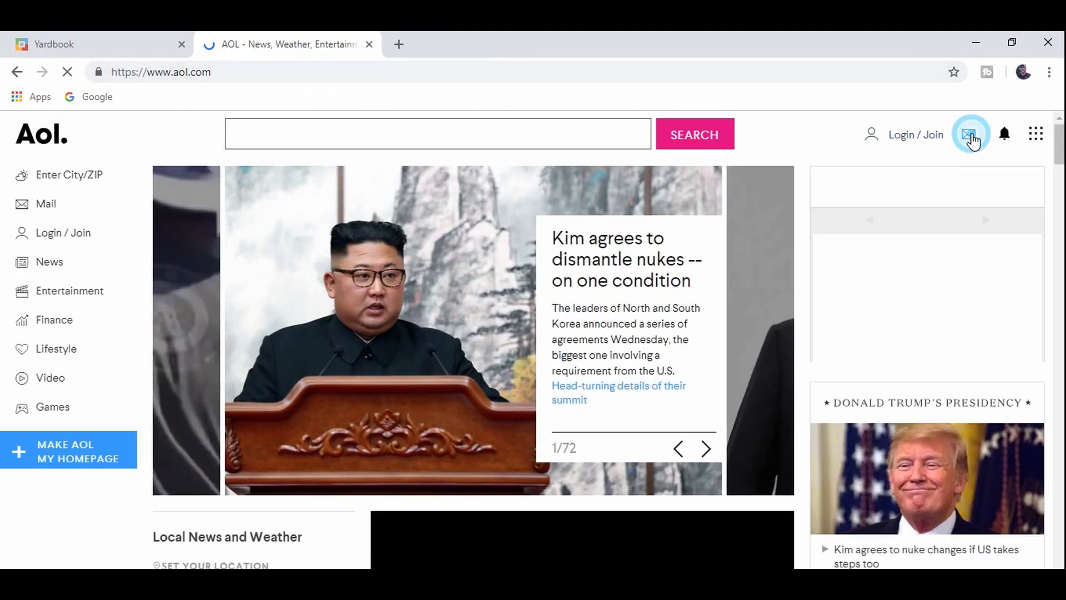
- Sign in to AOL Mail with the account e-mail and password to reach the inbox
left_click(971, 139)
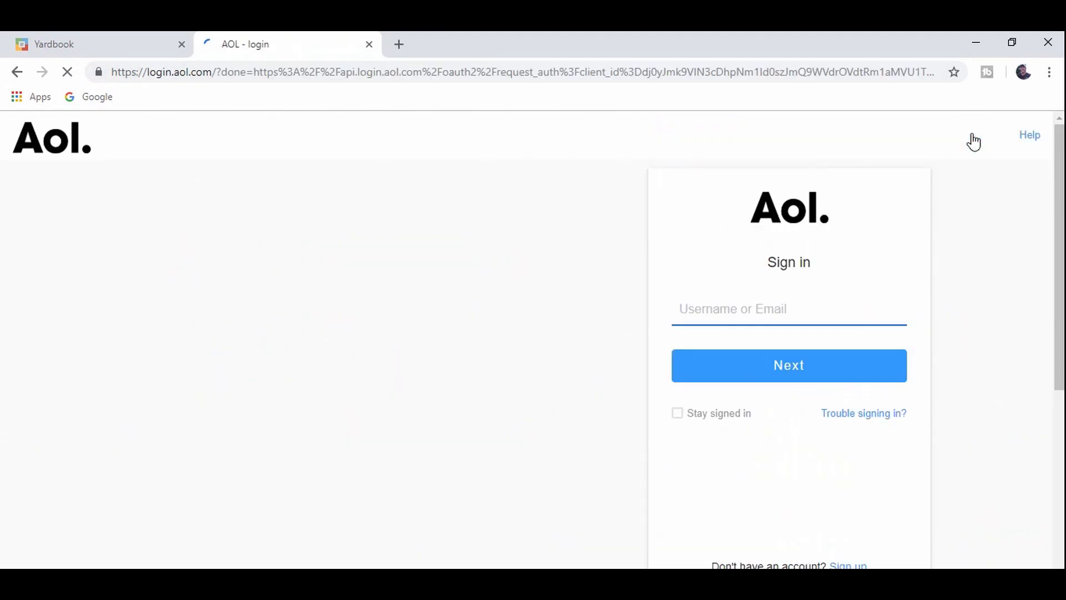
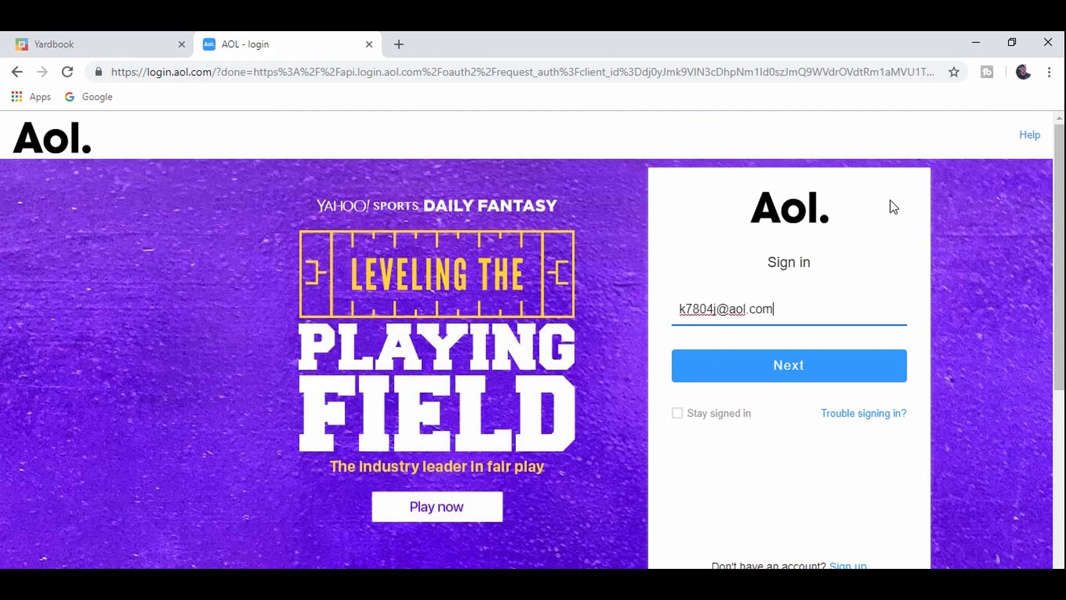
left_click(768, 367)
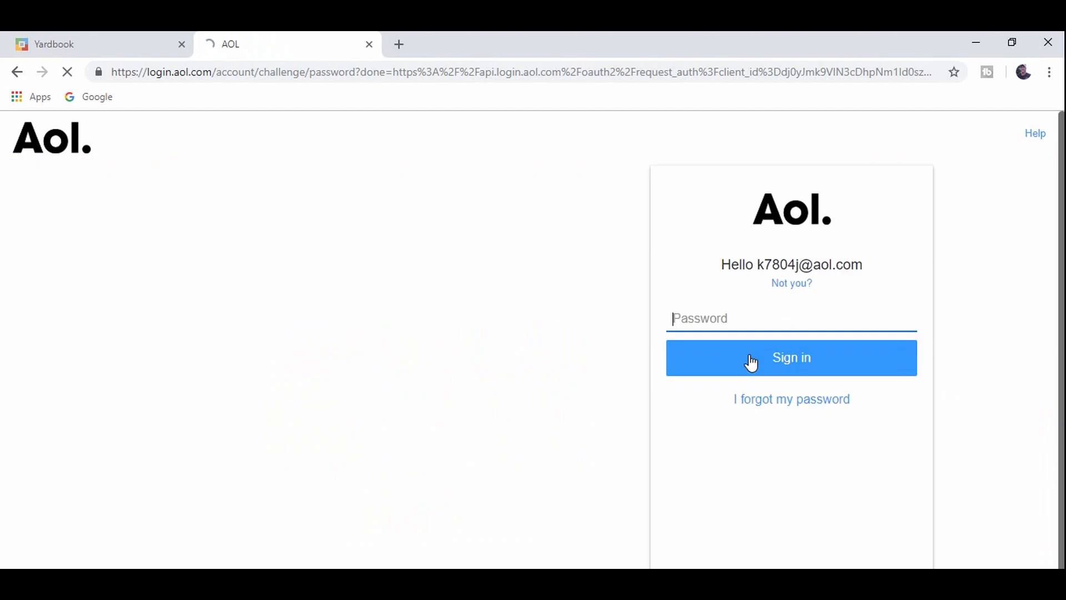
type("•••••••••••••")
key("Return")
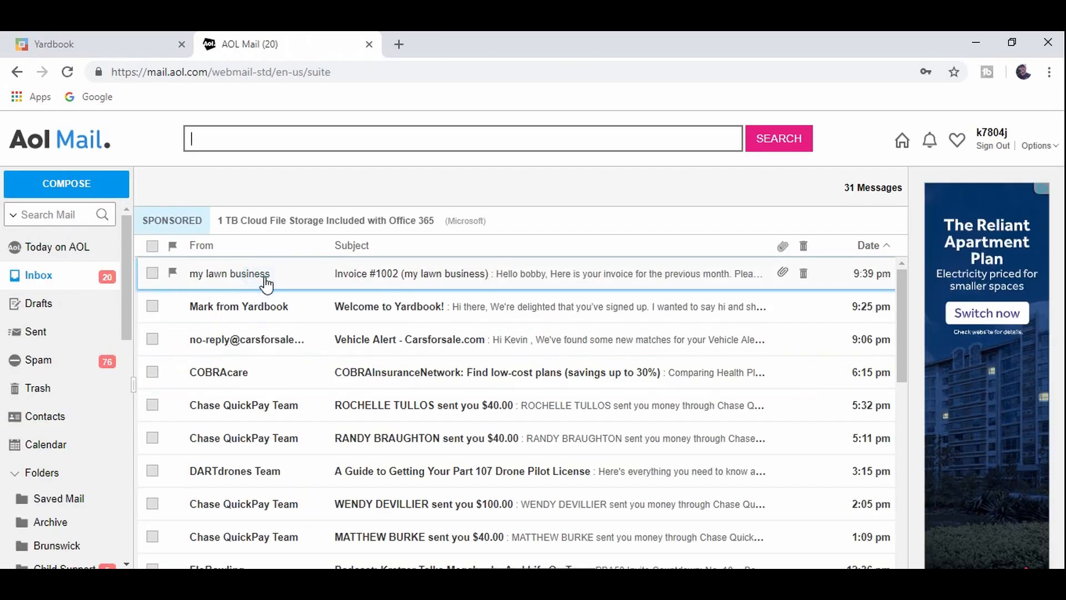
- Open the Invoice #1002 email, enable its links, and open View Invoice in a new tab
left_click(265, 279)
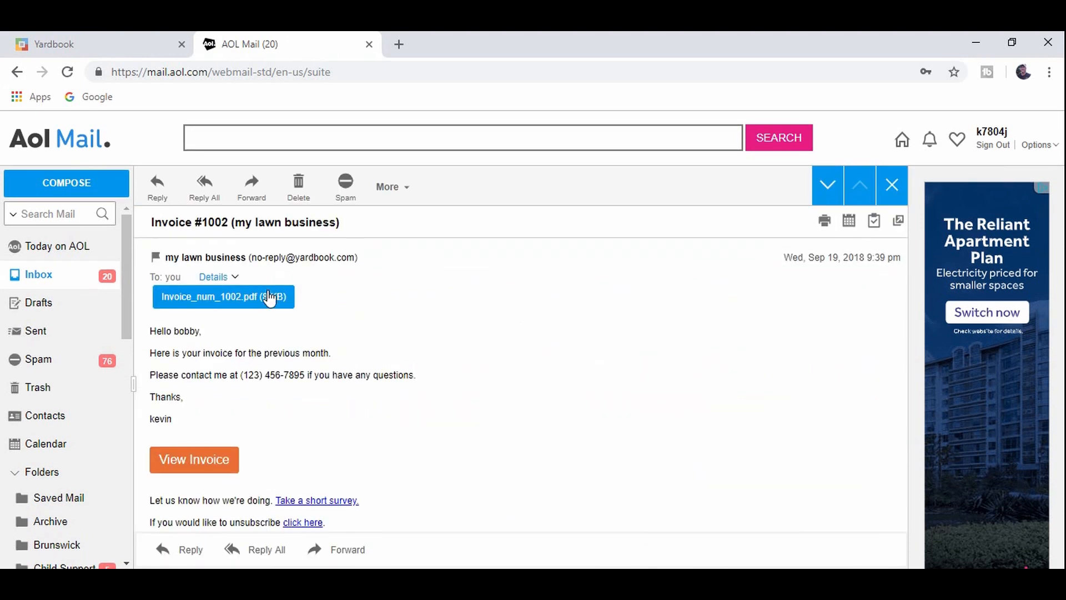
left_click(195, 472)
left_click(197, 479)
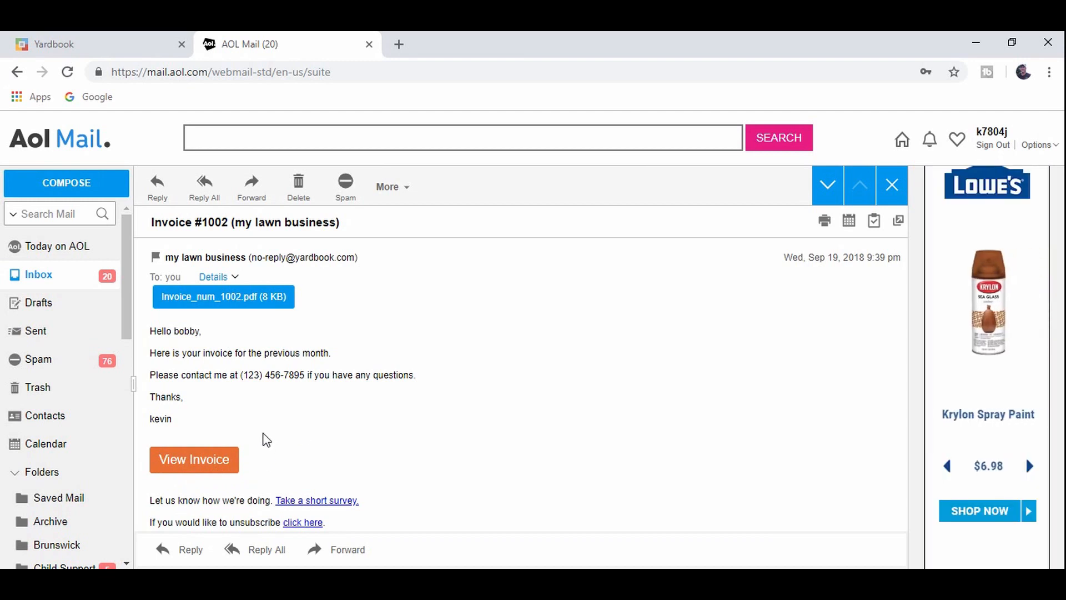
left_click(201, 466)
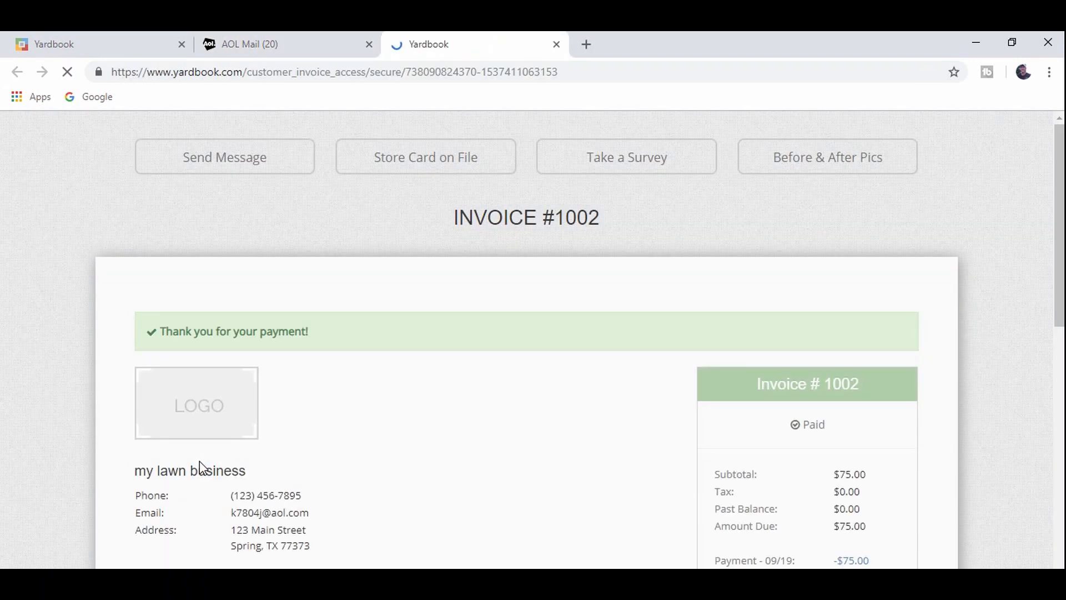
- Check that the customer's invoice 1002 shows Paid with $0.00 remaining, then close it and return to Yardbook's Invoices
scroll(577, 443, "down", 3)
scroll(580, 444, "up", 3)
scroll(572, 302, "down", 3)
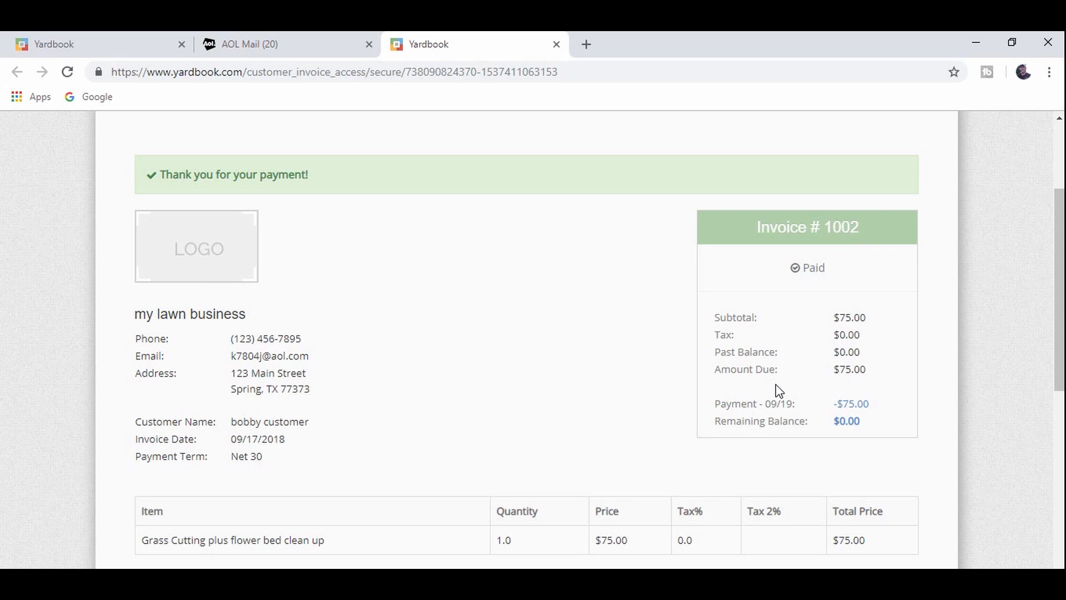
scroll(881, 370, "down", 3)
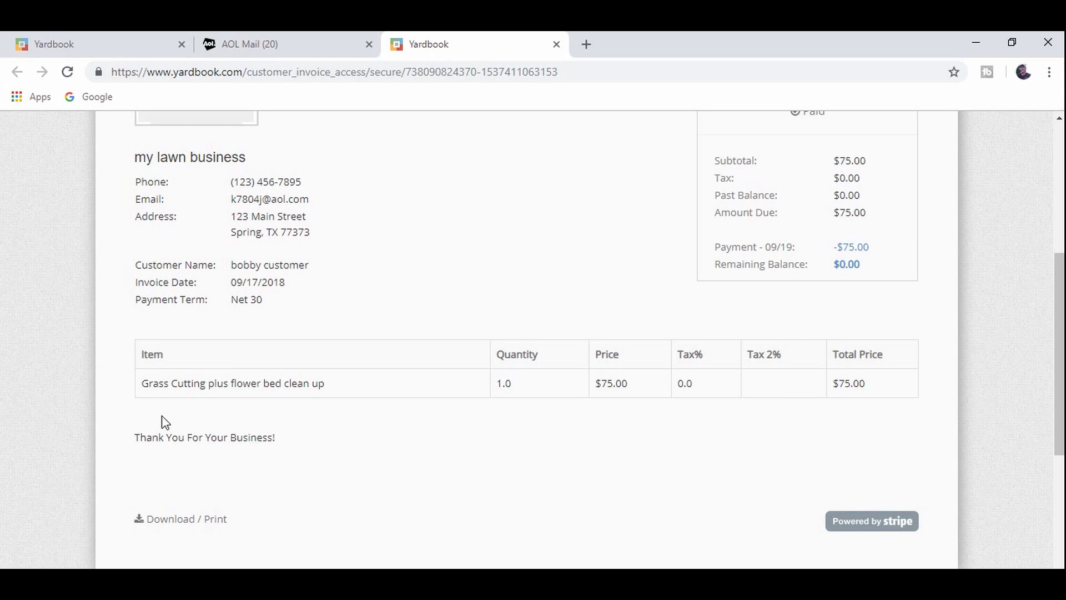
scroll(497, 519, "down", 1)
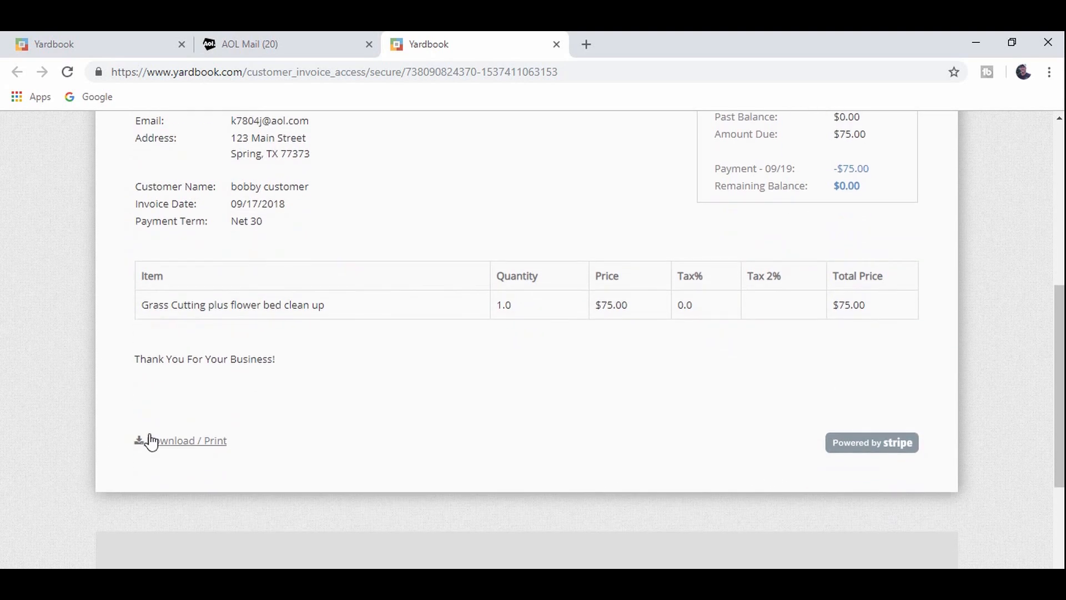
scroll(197, 447, "down", 3)
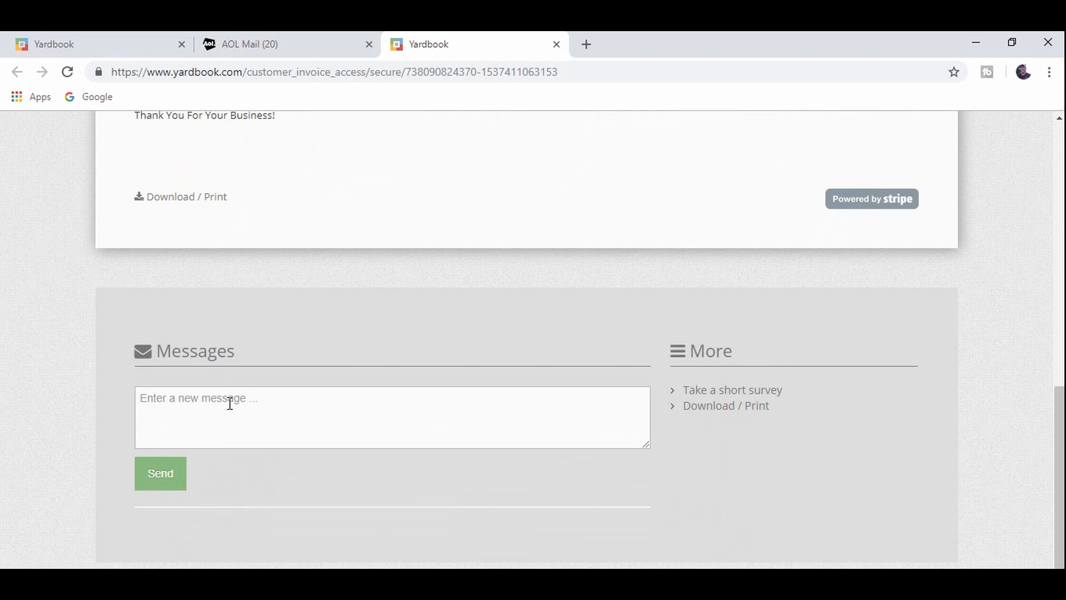
left_click(229, 404)
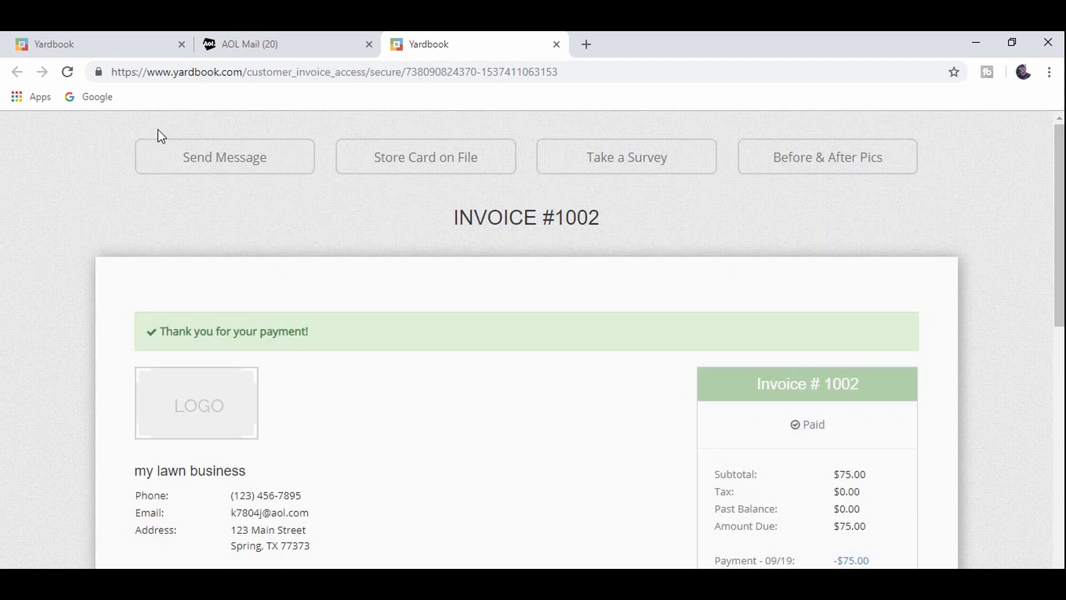
left_click(557, 44)
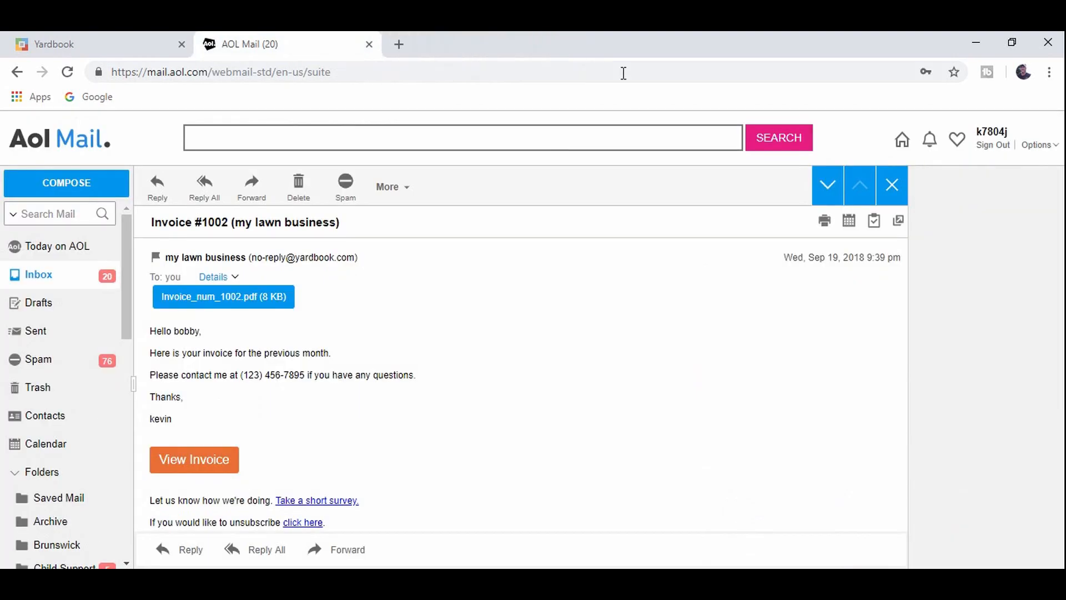
left_click(72, 40)
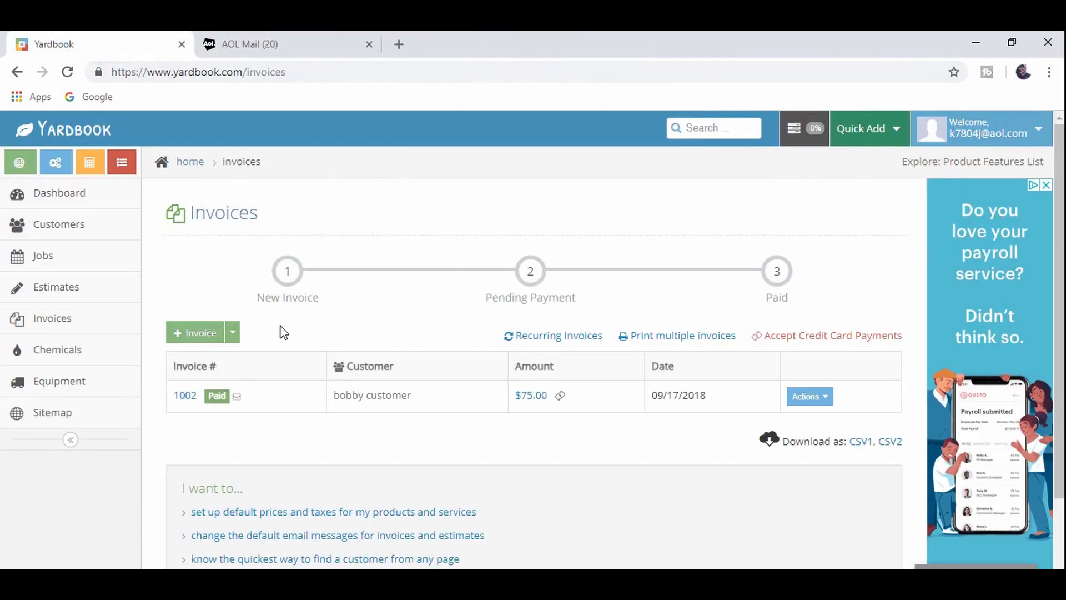